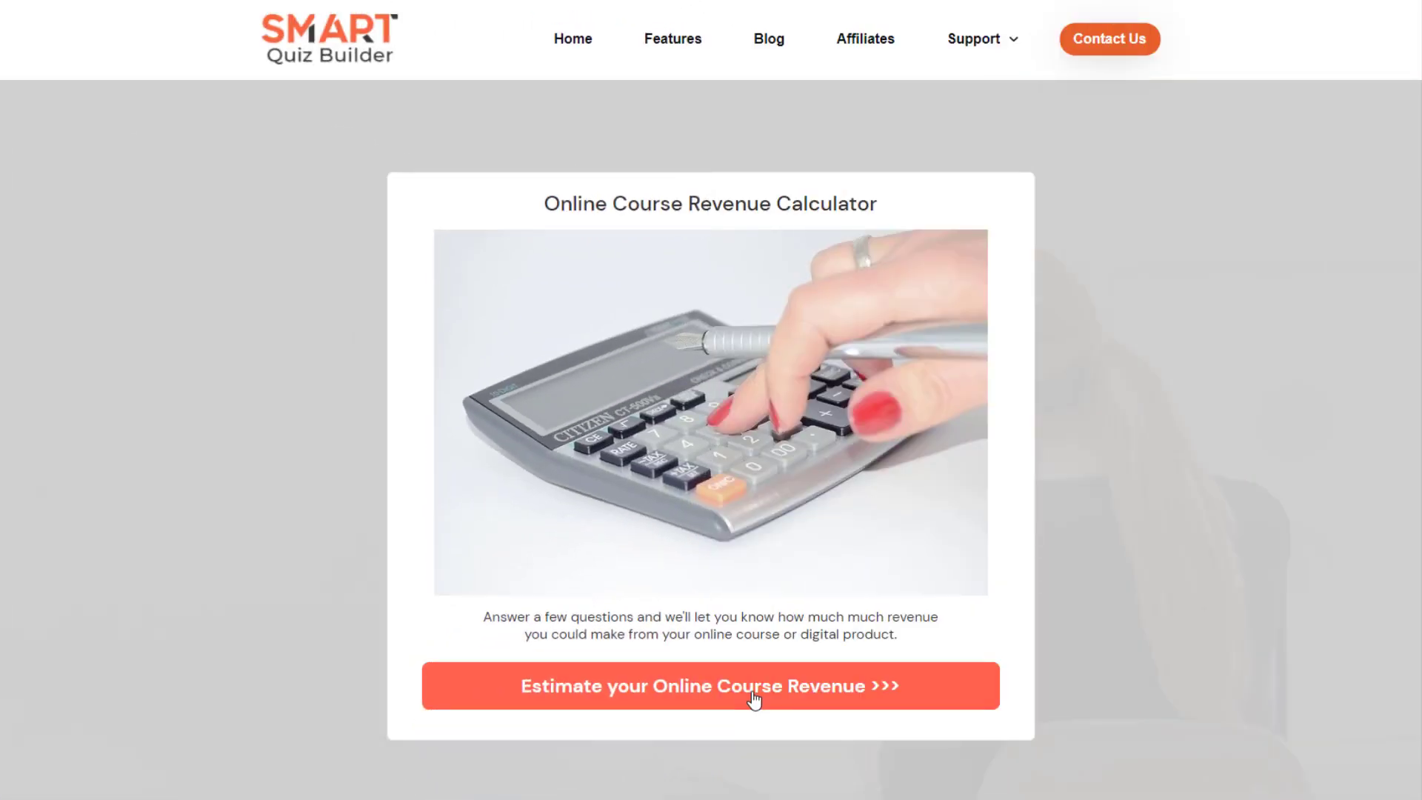
- Take the Online Course Revenue Calculator quiz, setting monthly sales and a course price of $140, and submit the contact form for the estimate
click(754, 700)
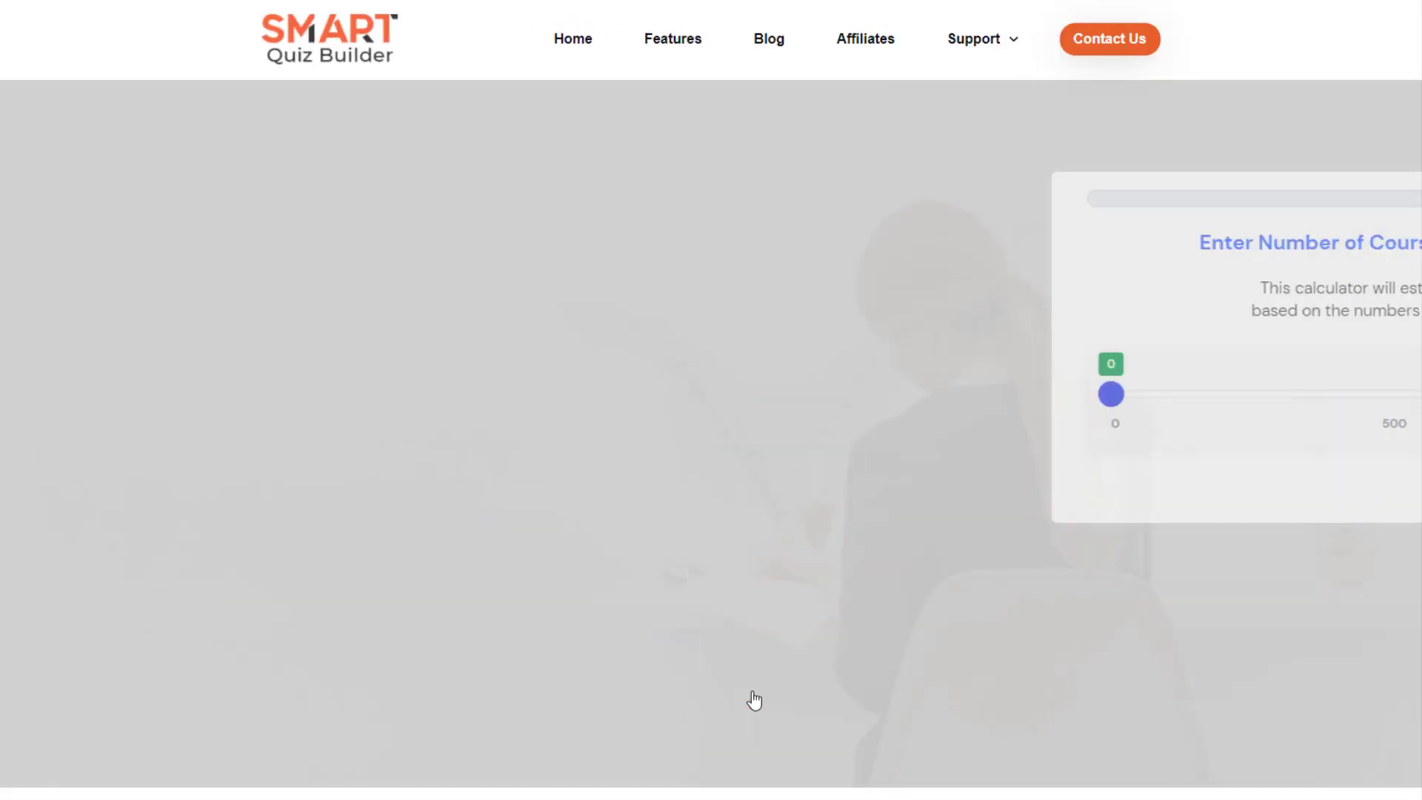
drag(450, 391, 461, 393)
click(984, 492)
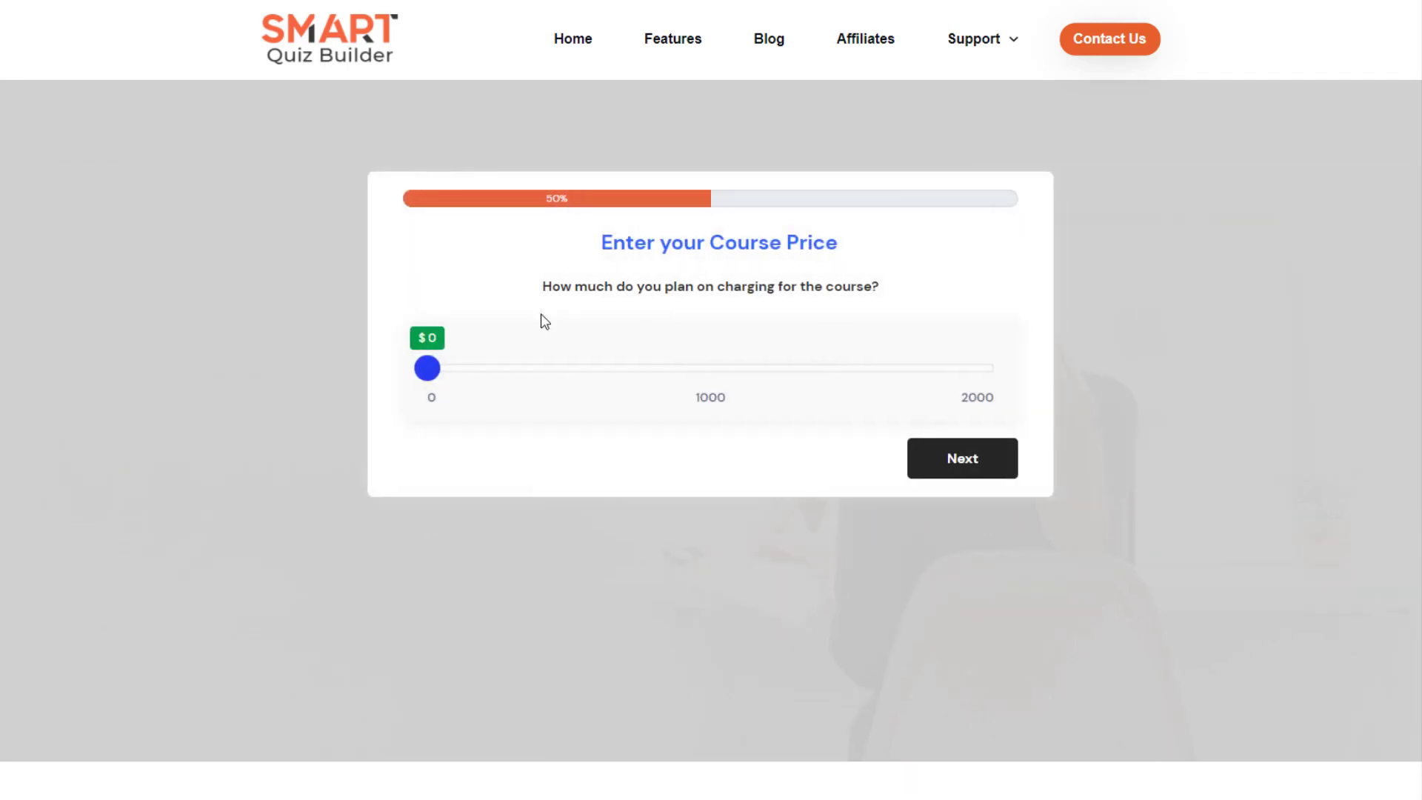
click(468, 368)
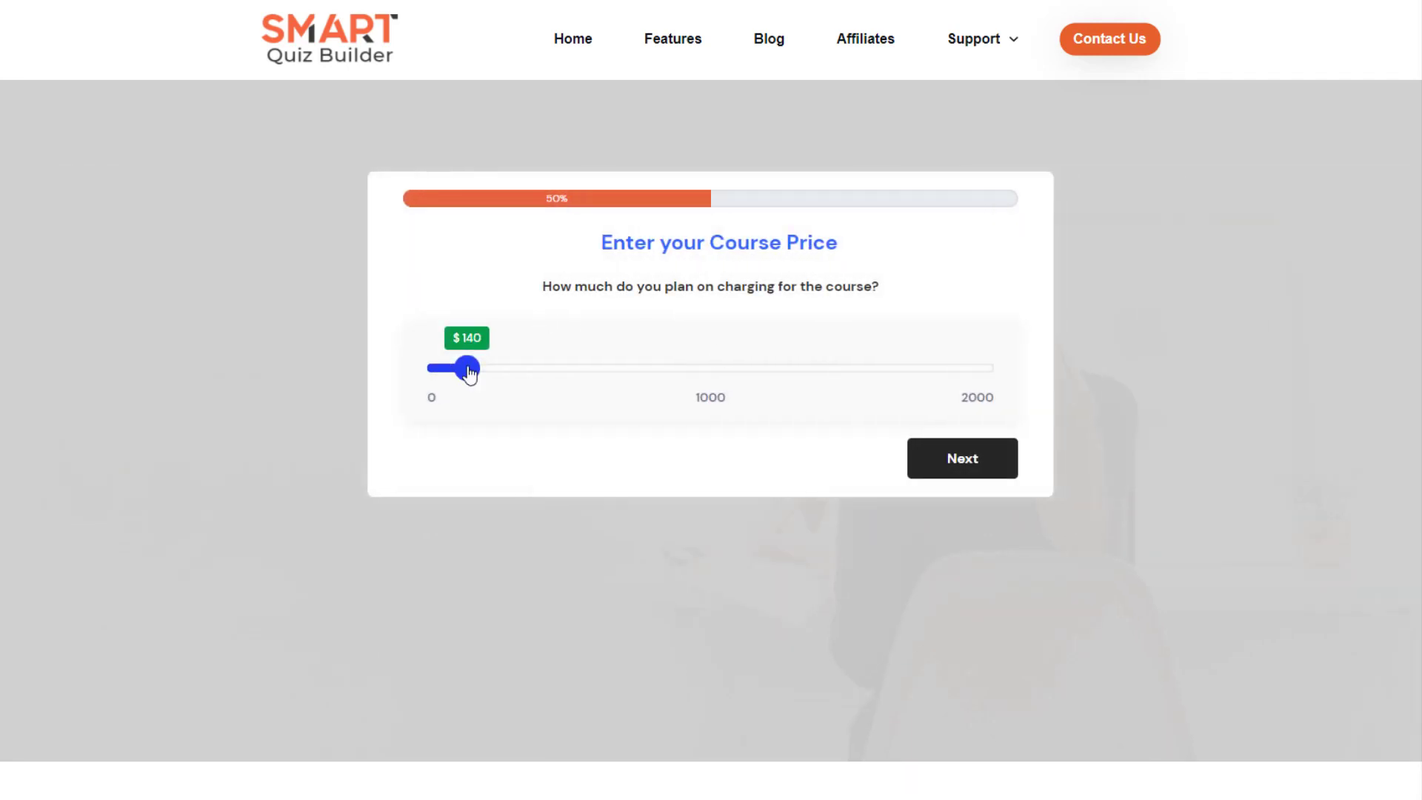
click(1017, 469)
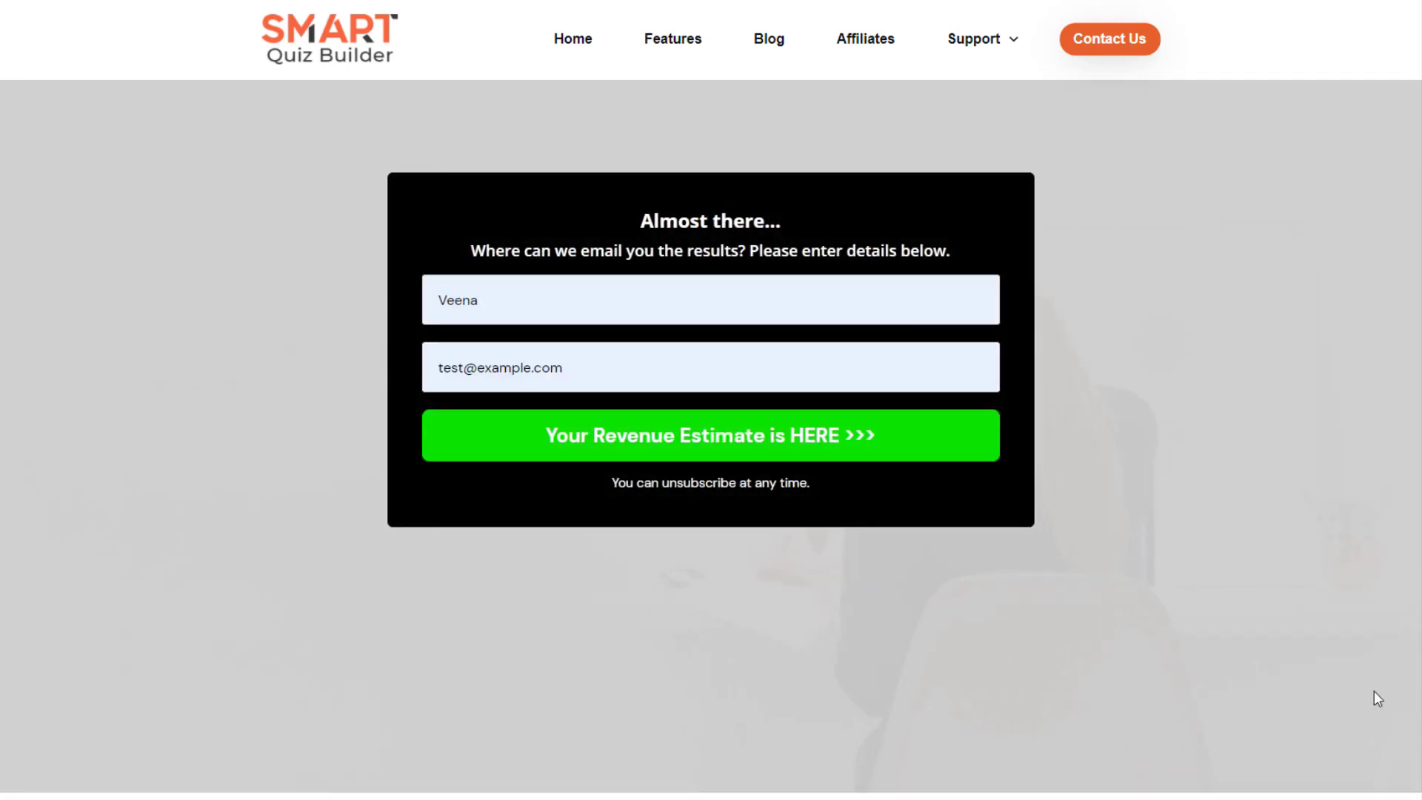
click(683, 443)
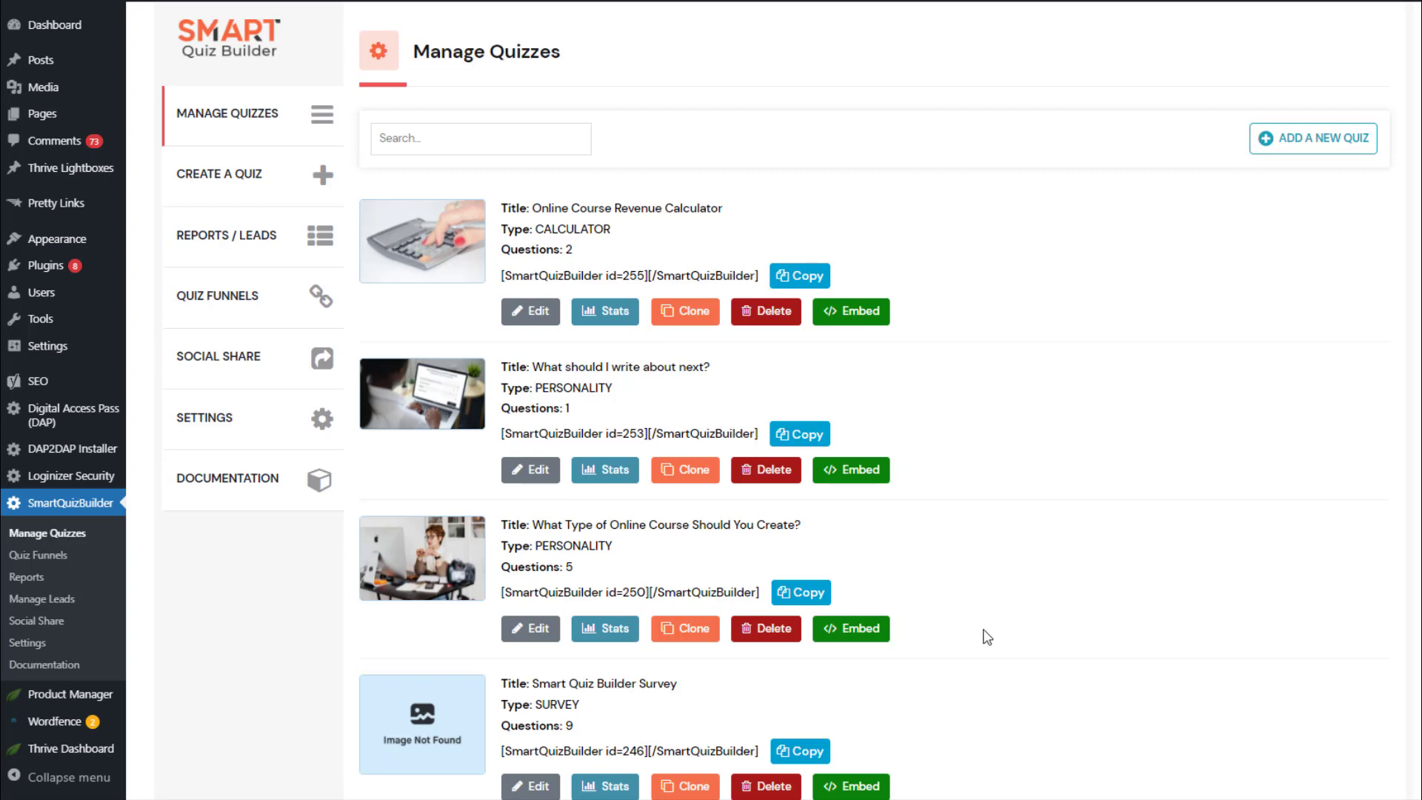
- Add a new quiz, checking the pre-built quiz templates before choosing to create it from scratch
click(1315, 138)
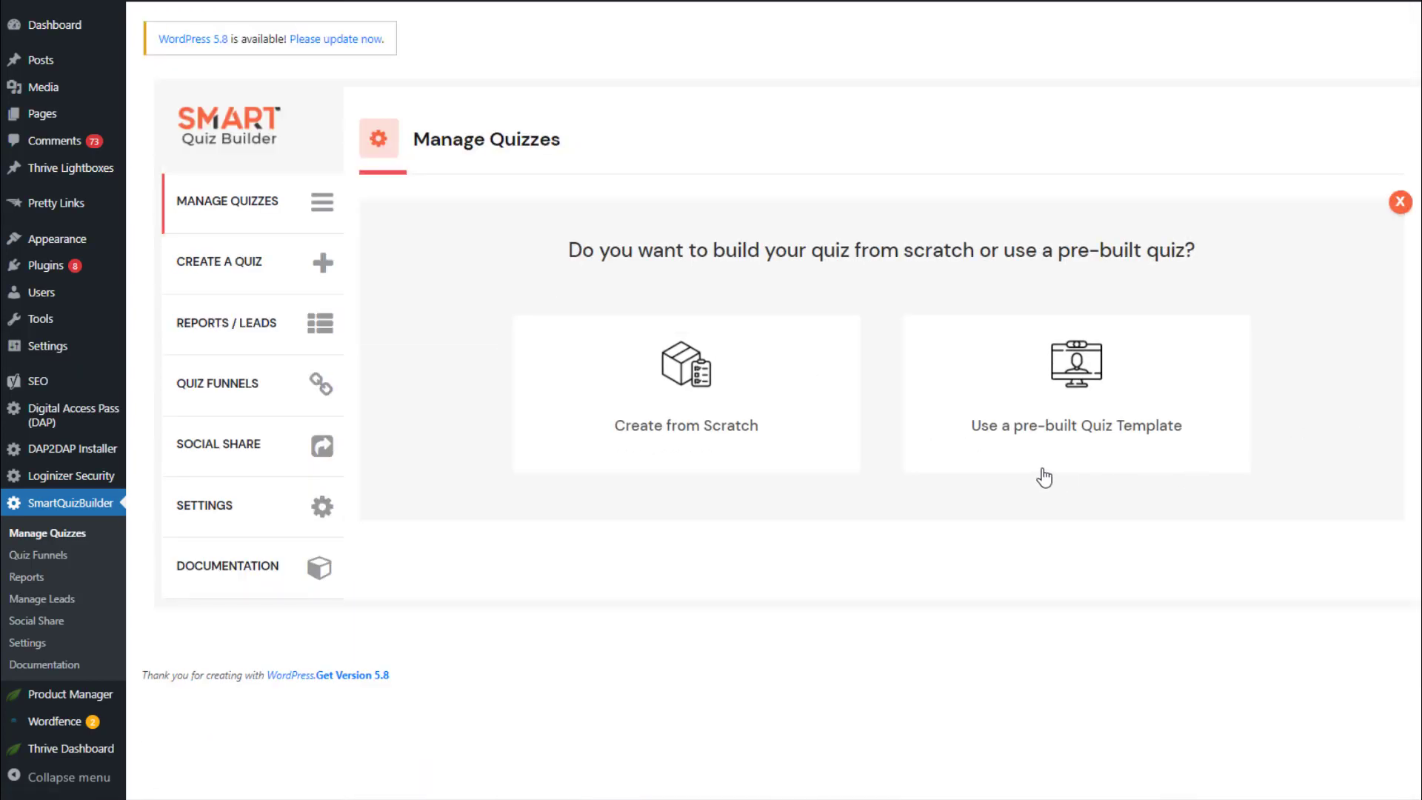
click(1050, 413)
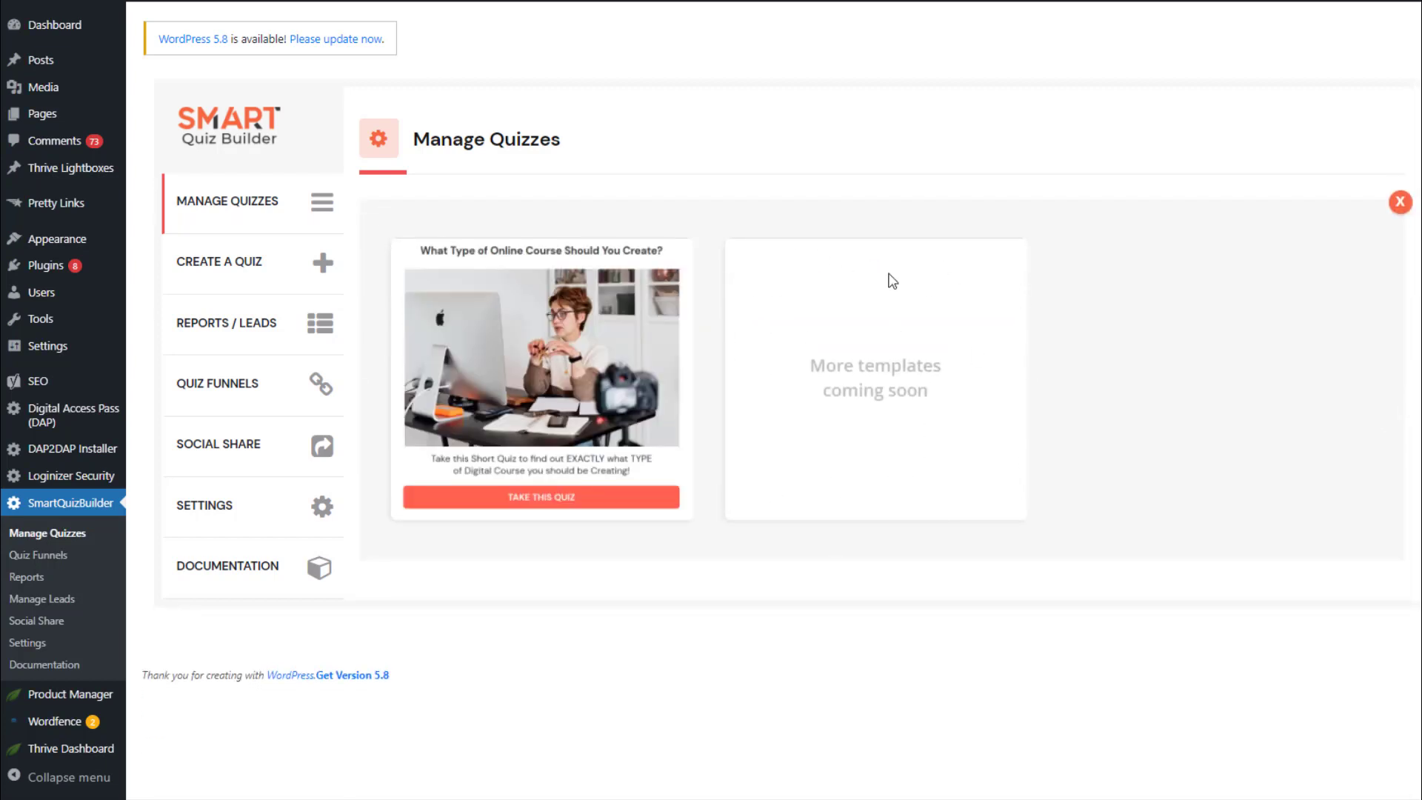
click(1401, 203)
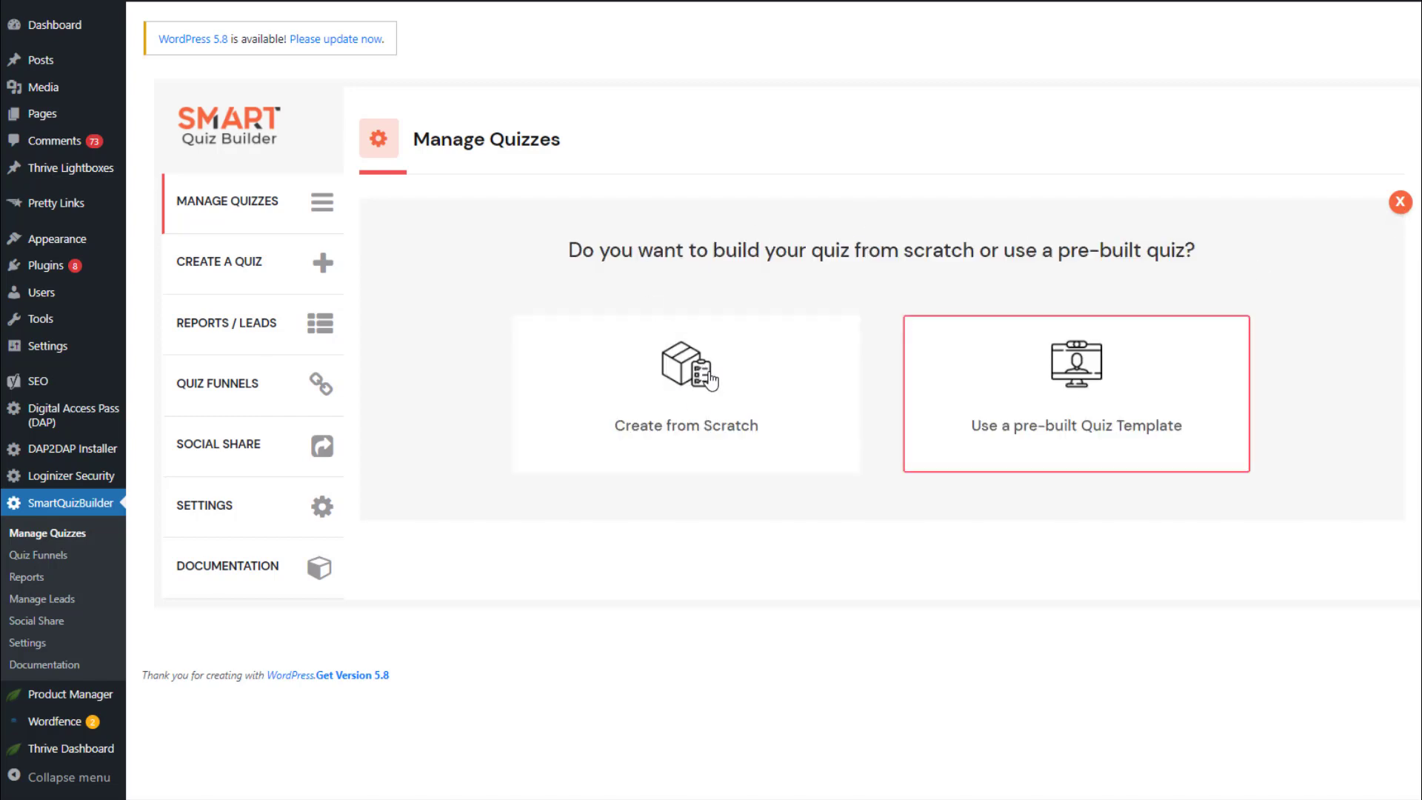
click(727, 437)
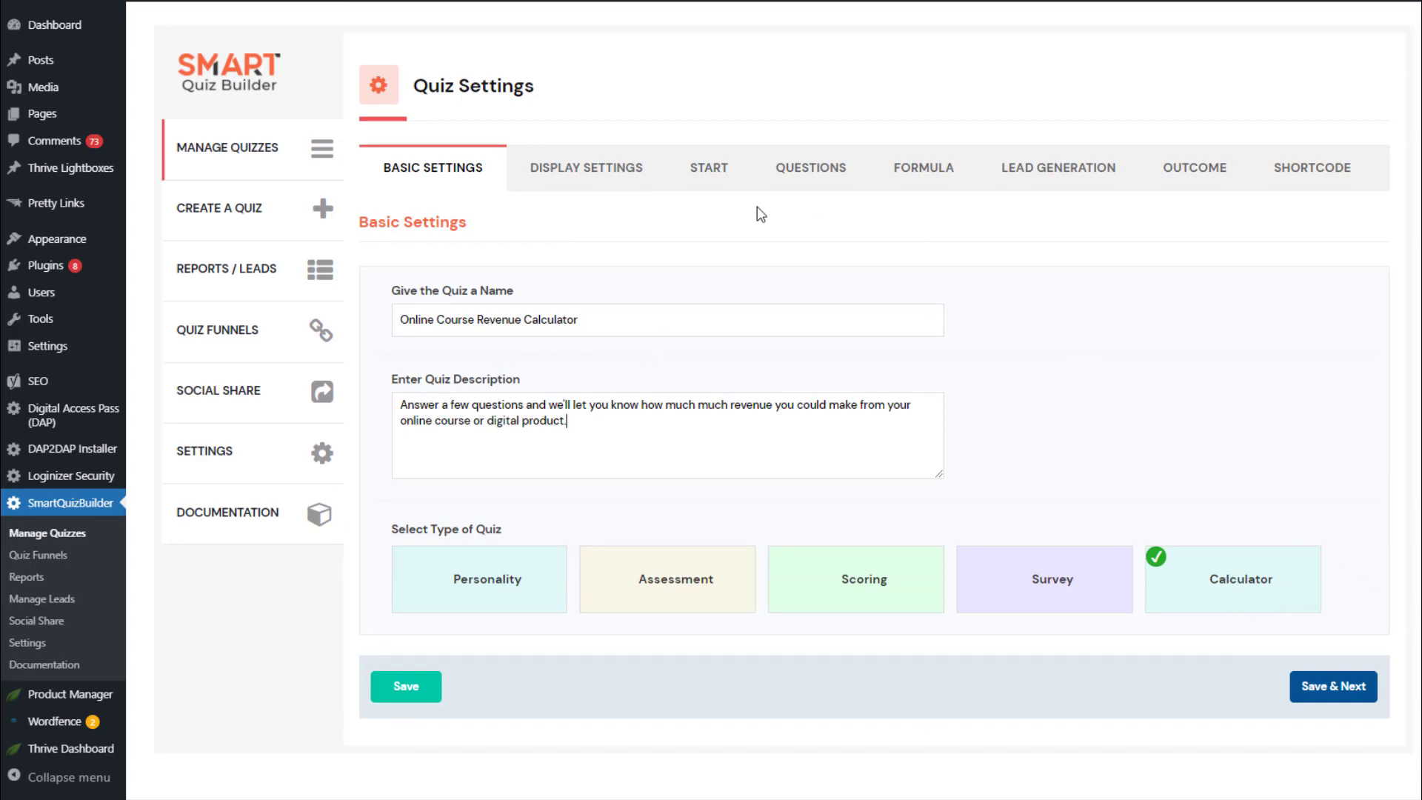
- Review the quiz's display settings, from display mode and pagination through animation, start screen, opt-in form and platform connections
click(633, 186)
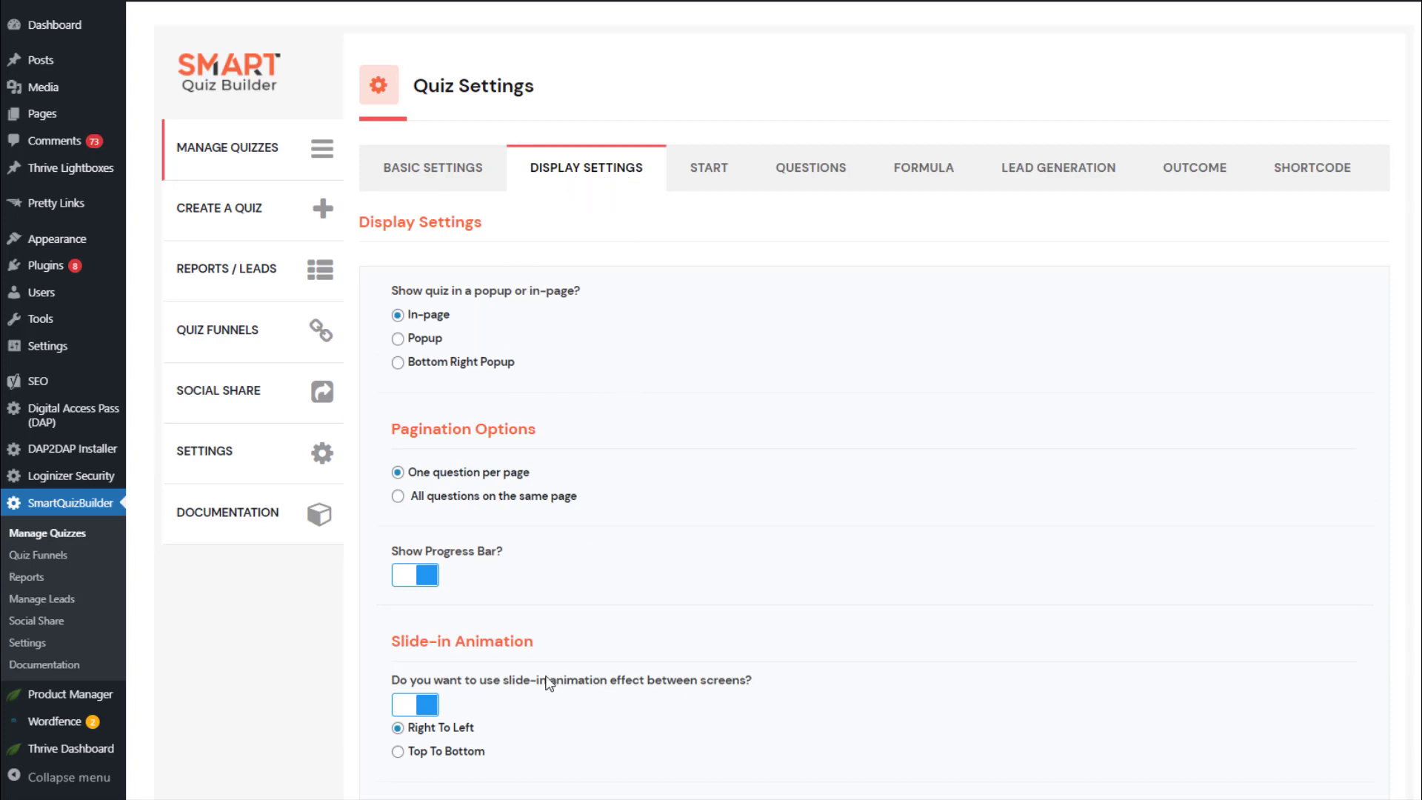
scroll(859, 451, down, 1)
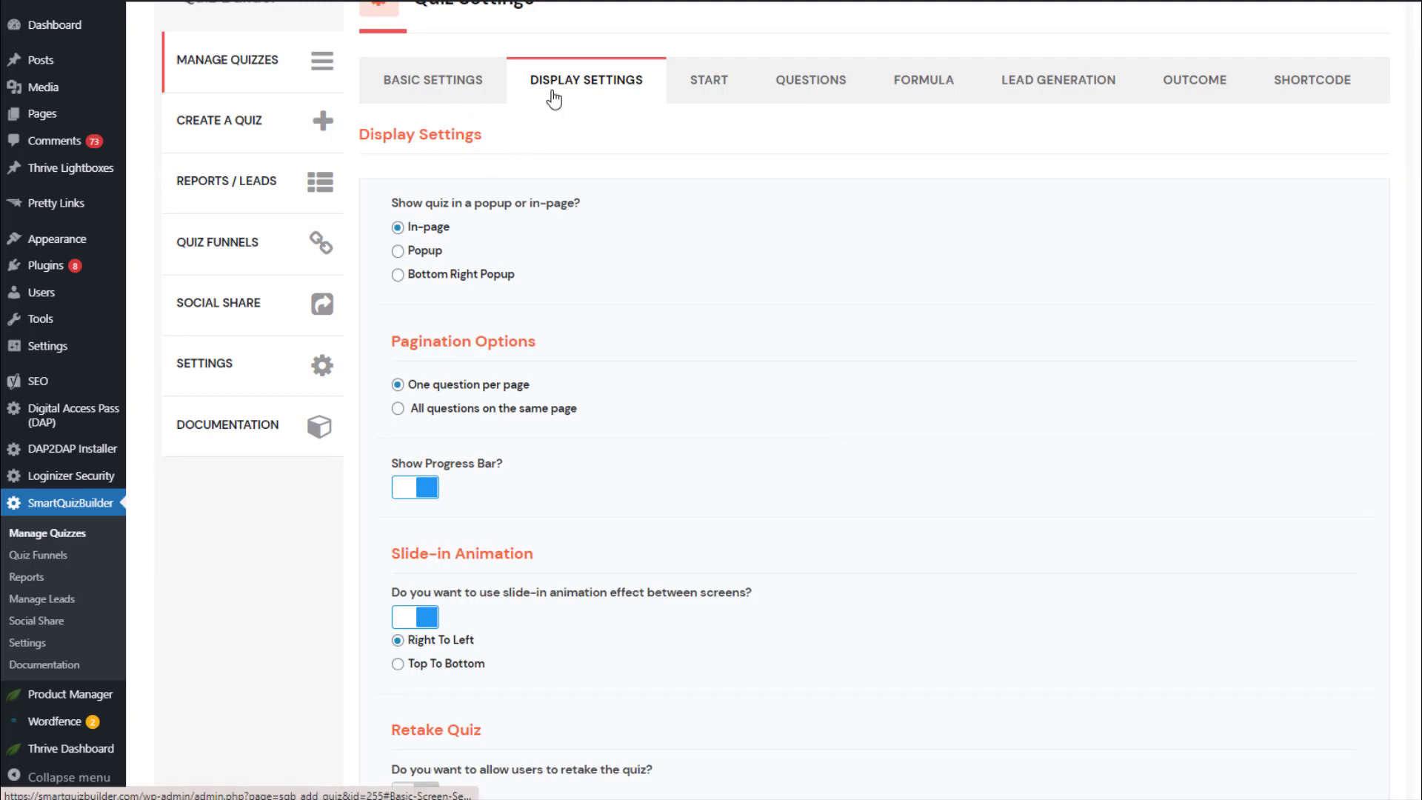
scroll(527, 237, down, 4)
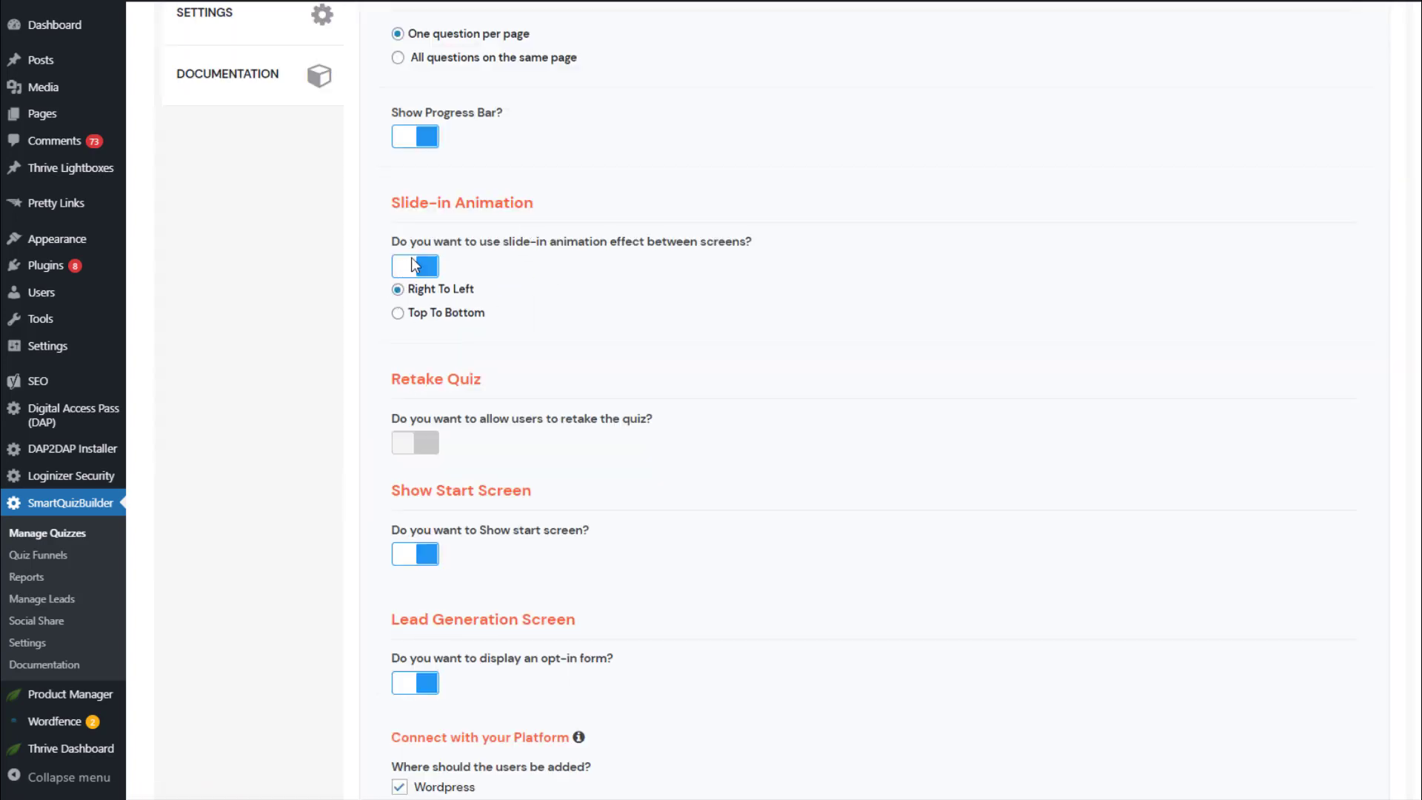
scroll(1010, 454, down, 3)
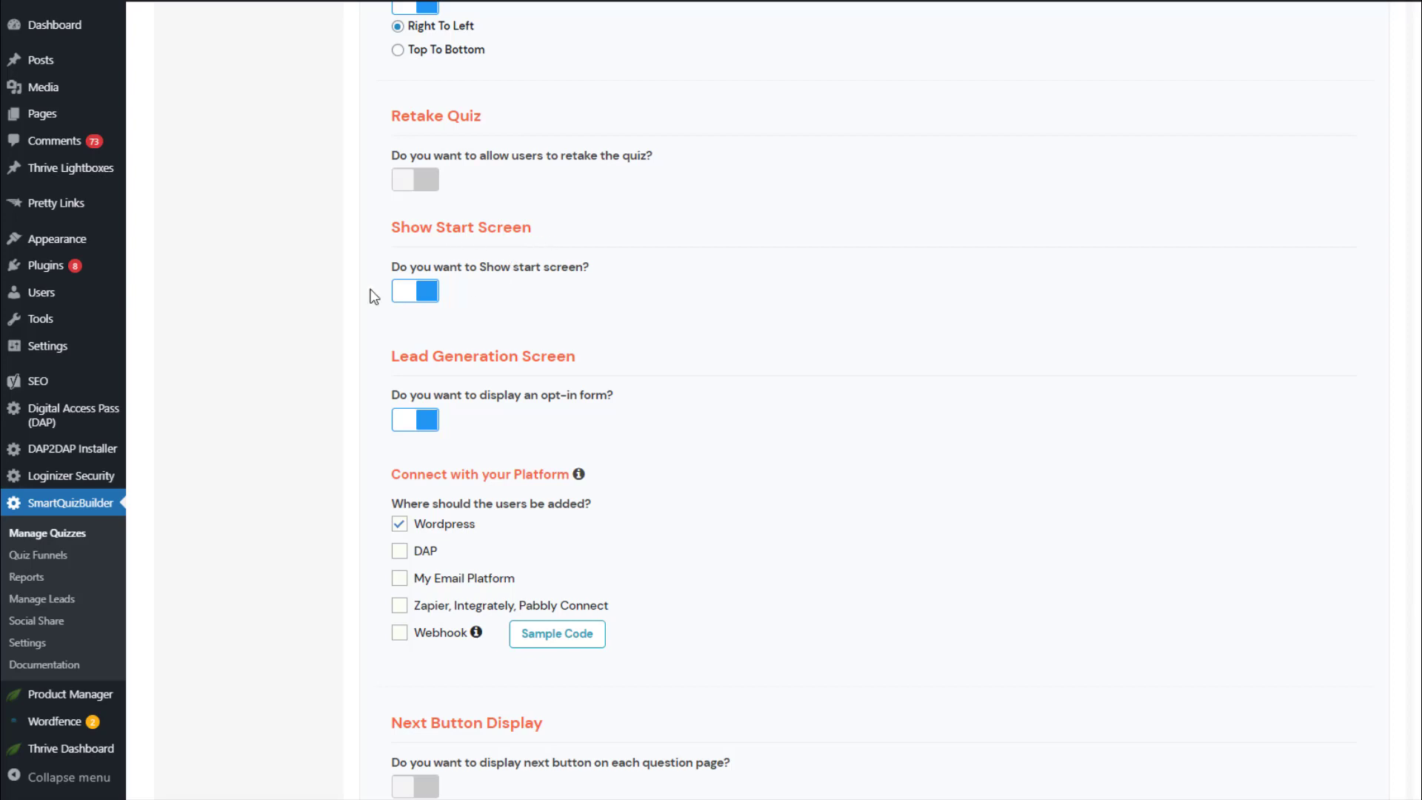
scroll(667, 318, down, 1)
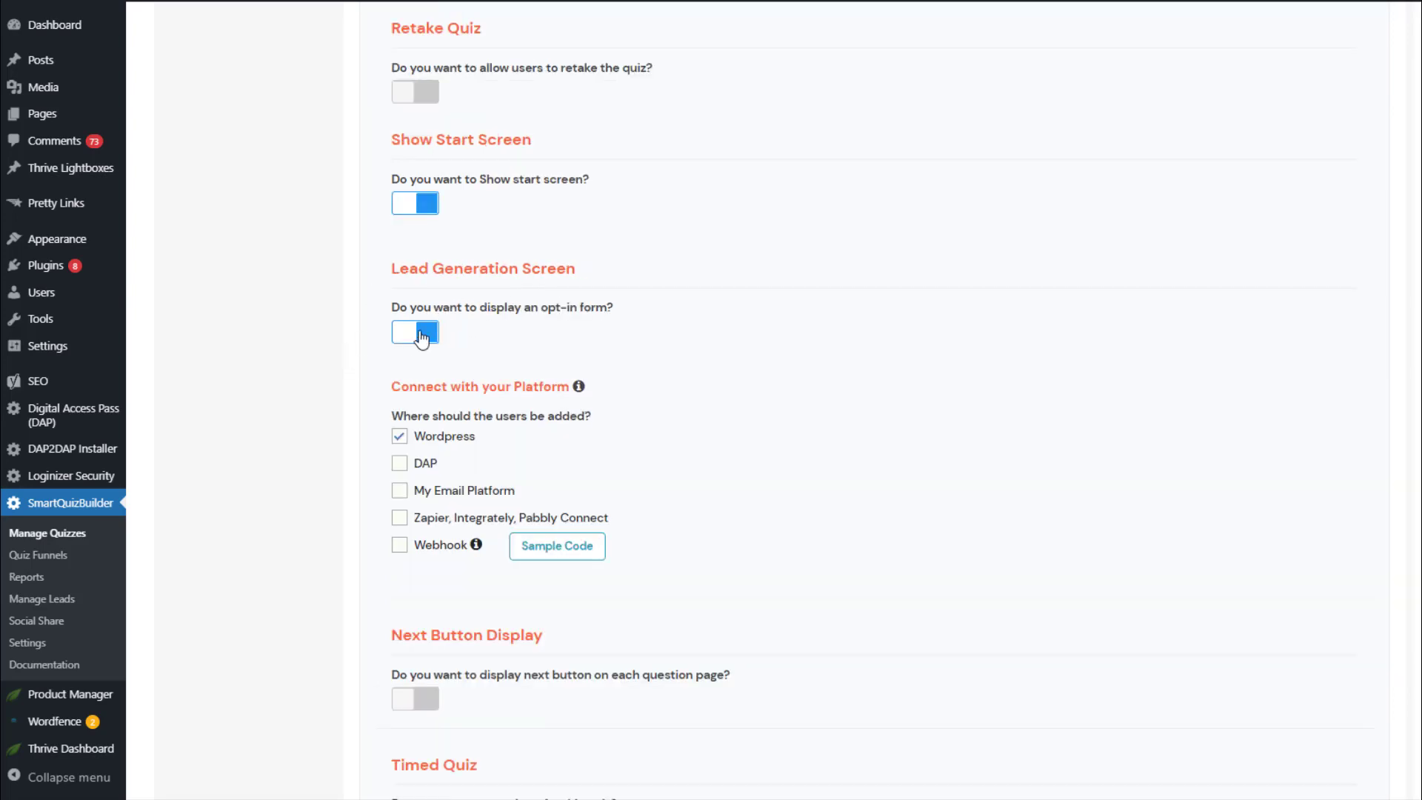
scroll(1104, 357, down, 1)
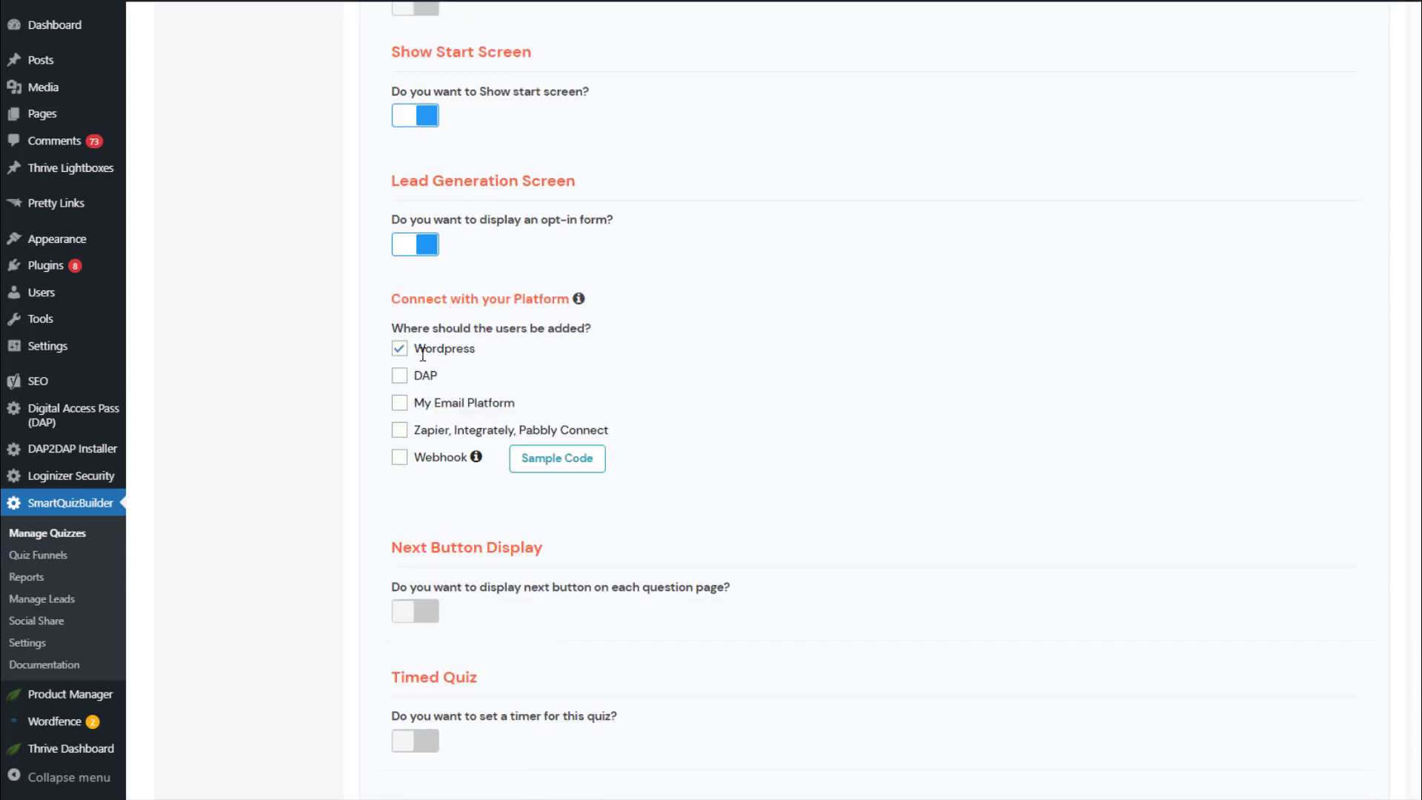
scroll(296, 200, up, 10)
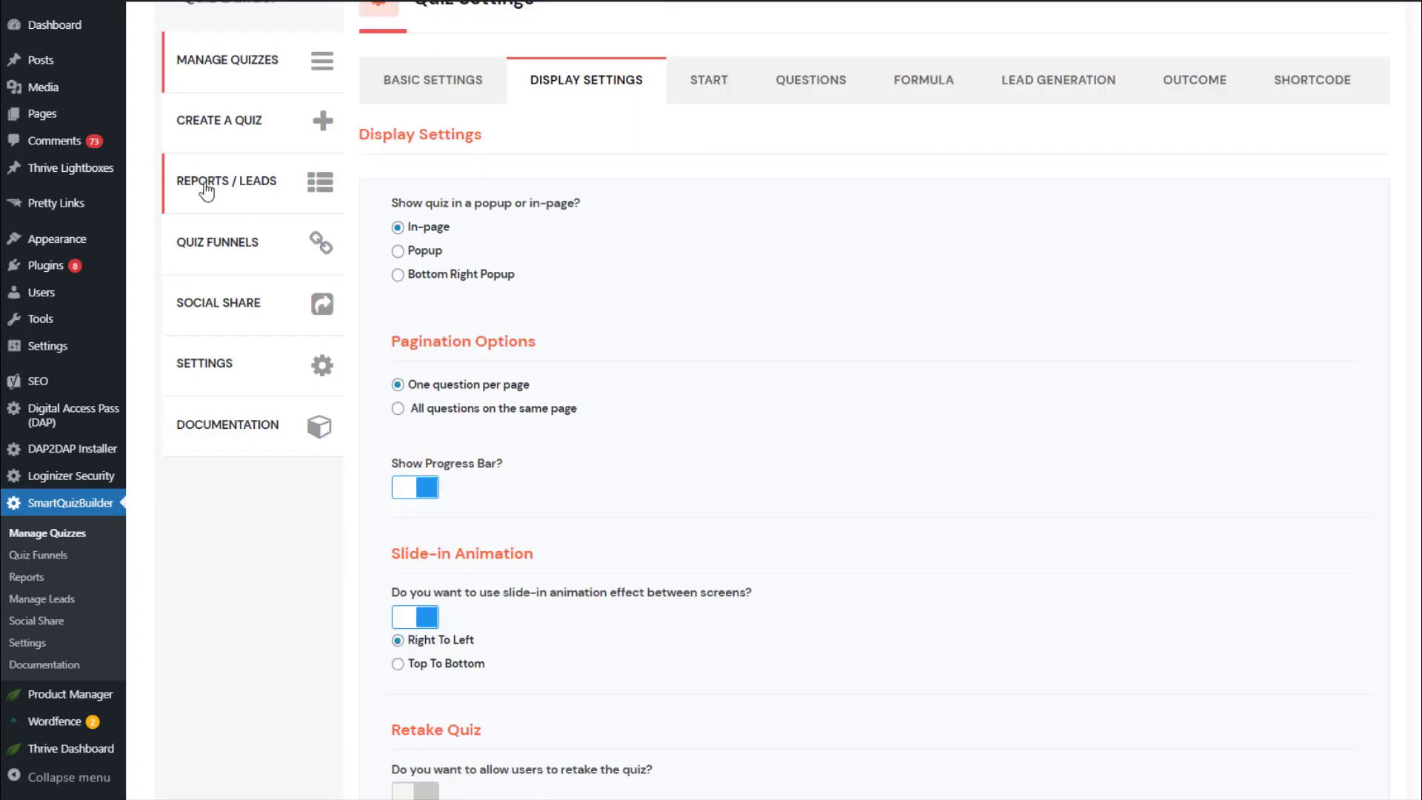
- Select My Email Platform as a place where quiz users should be added
scroll(873, 585, down, 3)
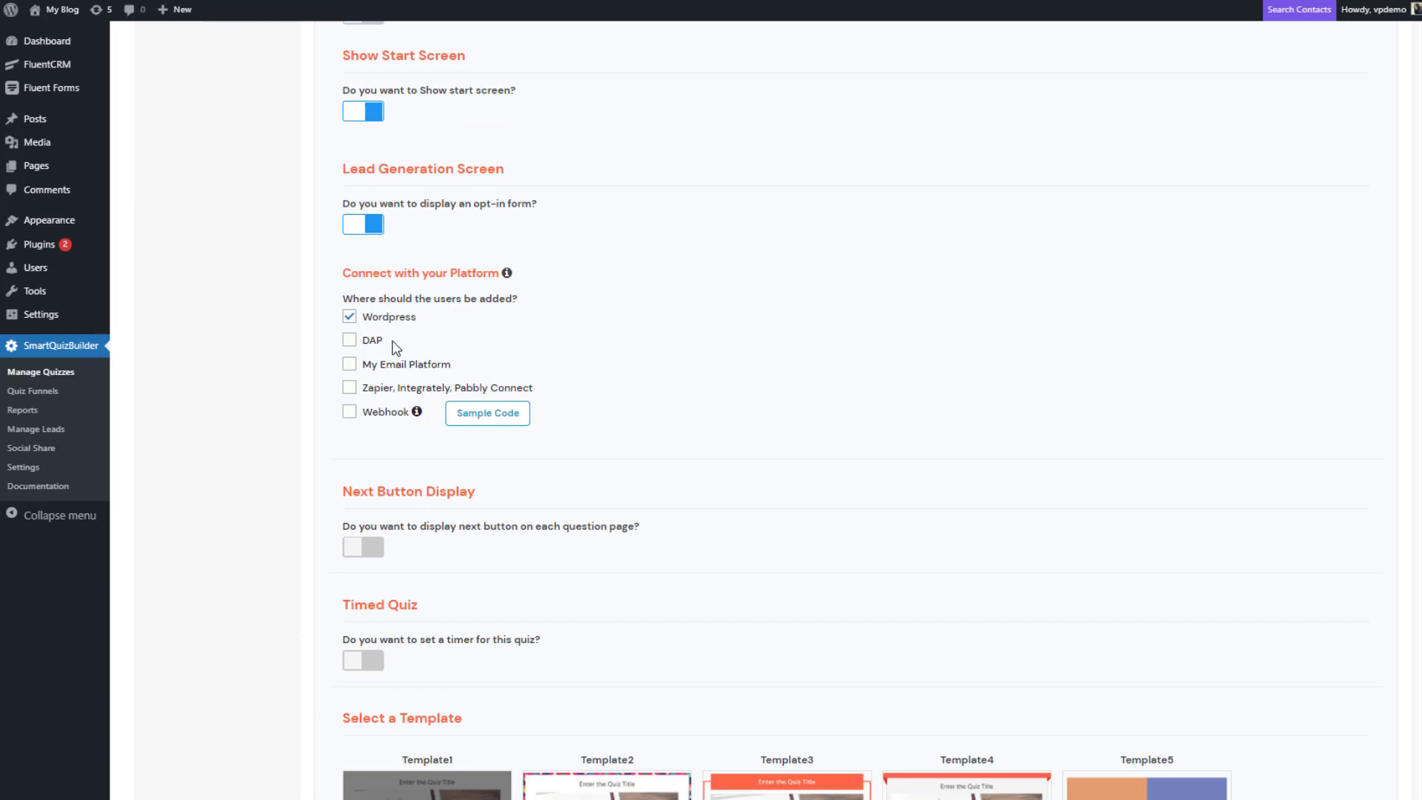
click(349, 366)
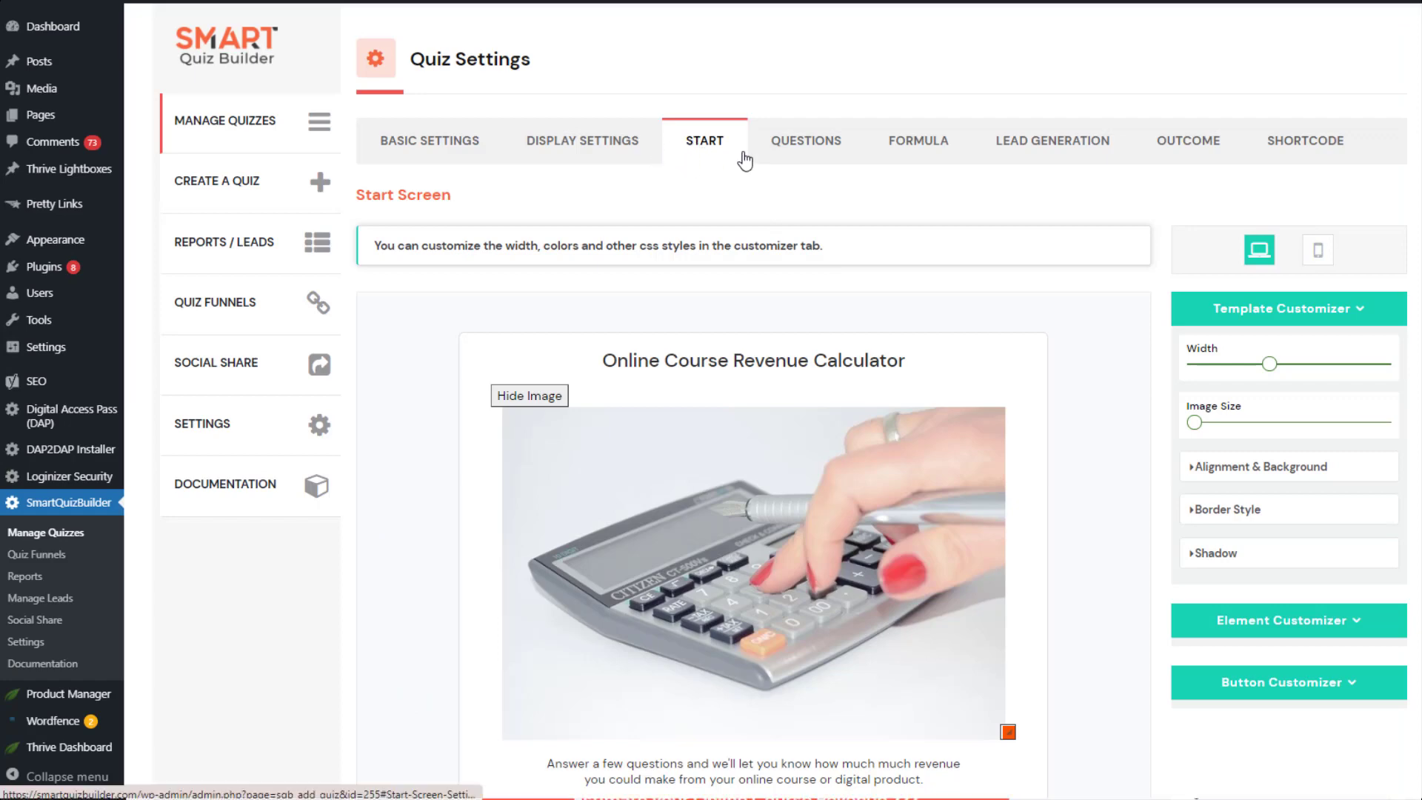
- Enlarge the calculator image on the start screen slightly
scroll(1041, 324, down, 3)
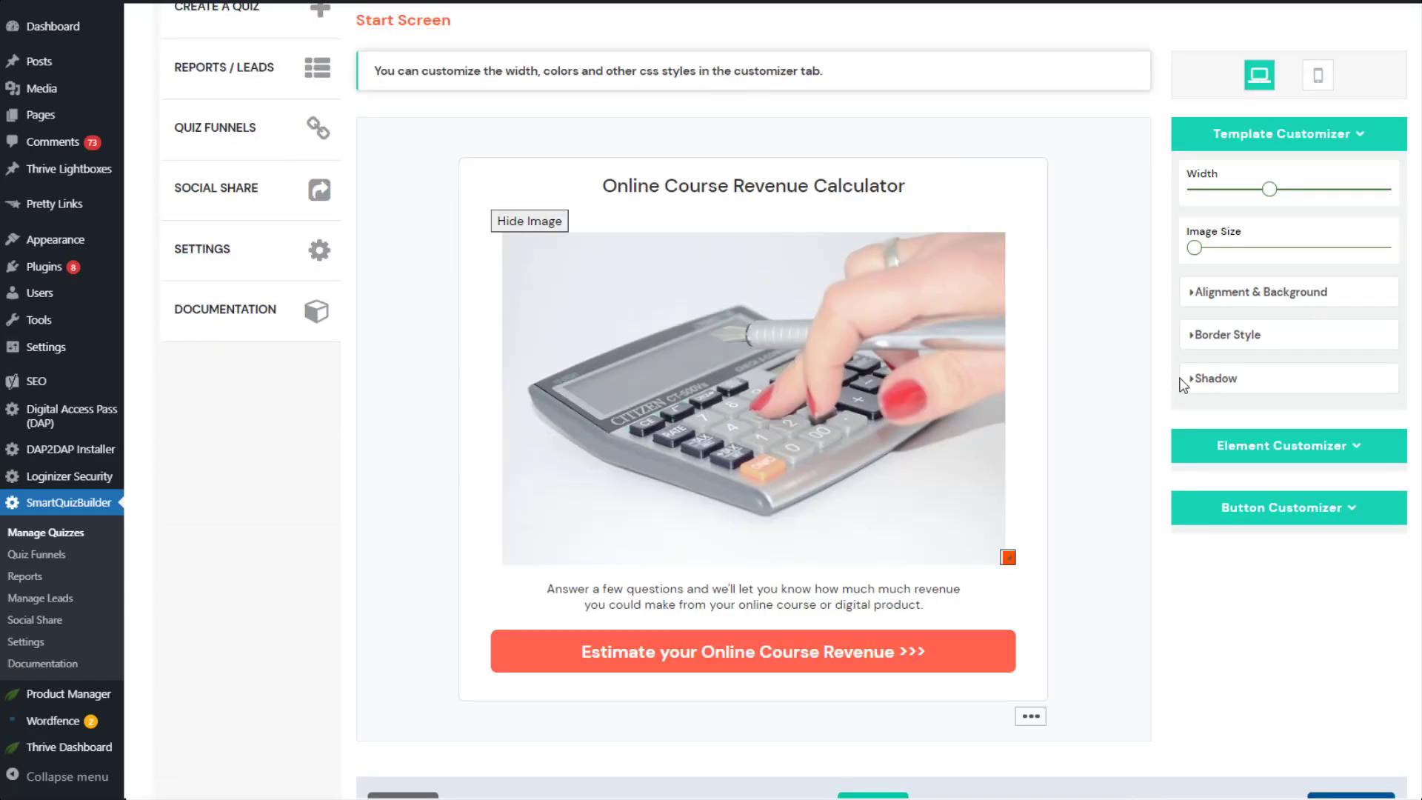
click(1009, 554)
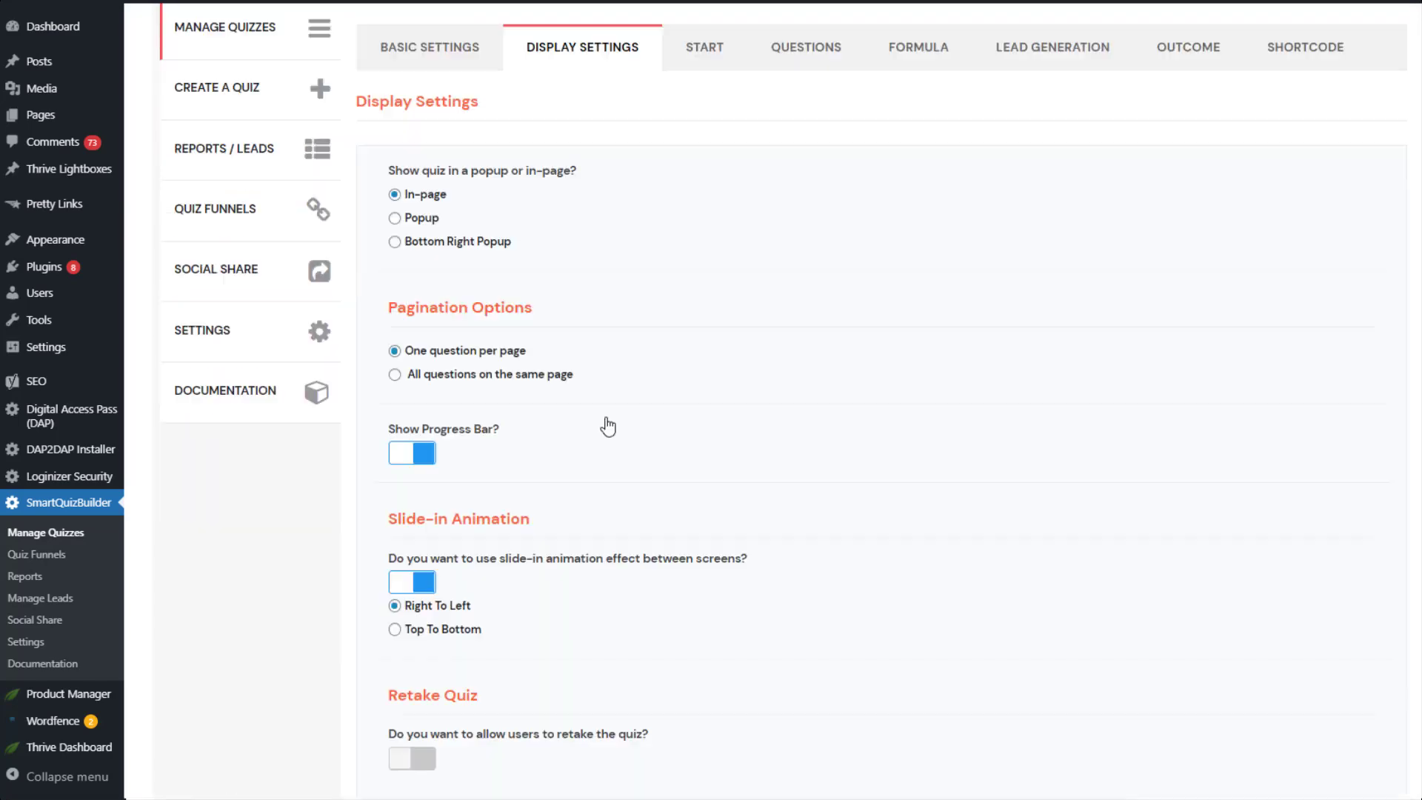
- Turn off the Show Start Screen option in the quiz's display settings
scroll(603, 422, down, 9)
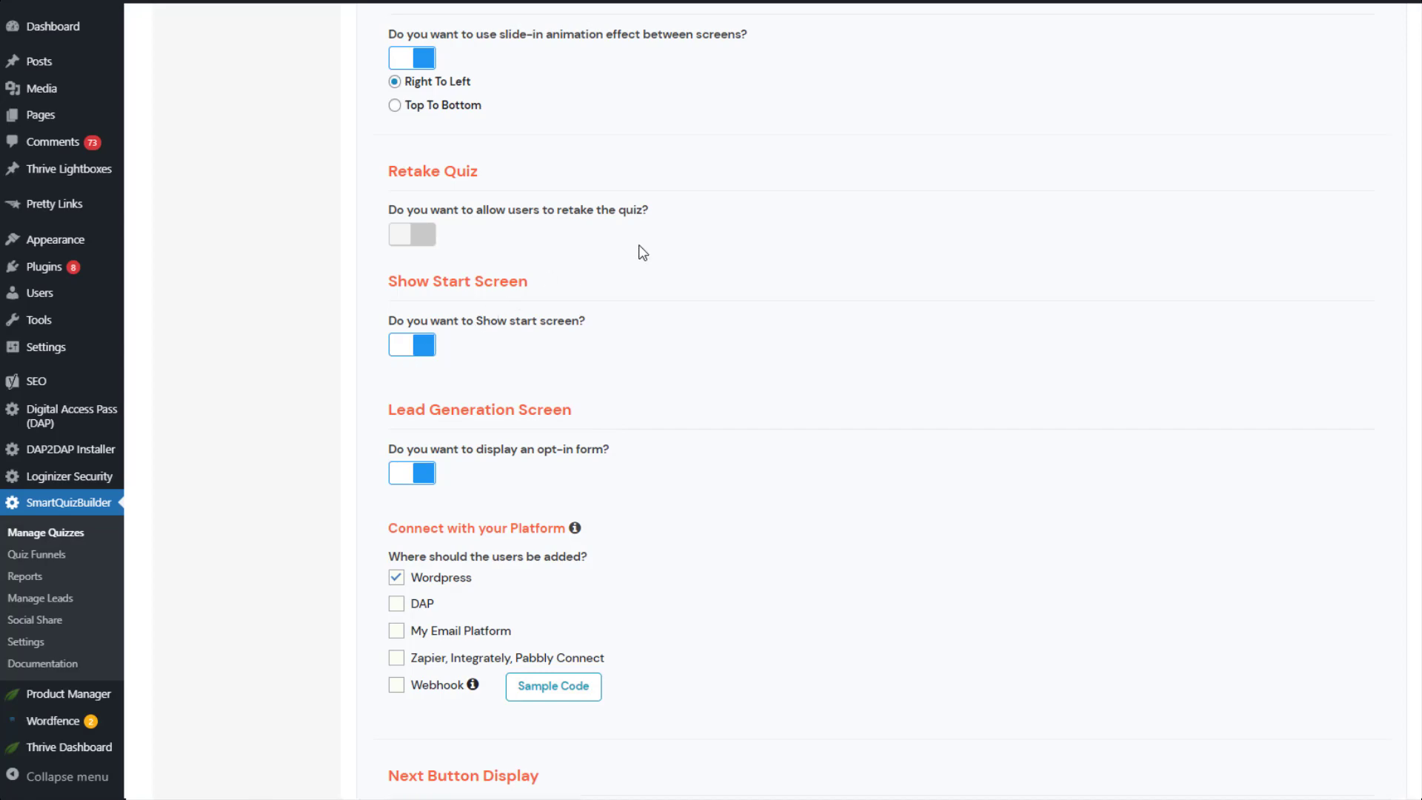
click(413, 350)
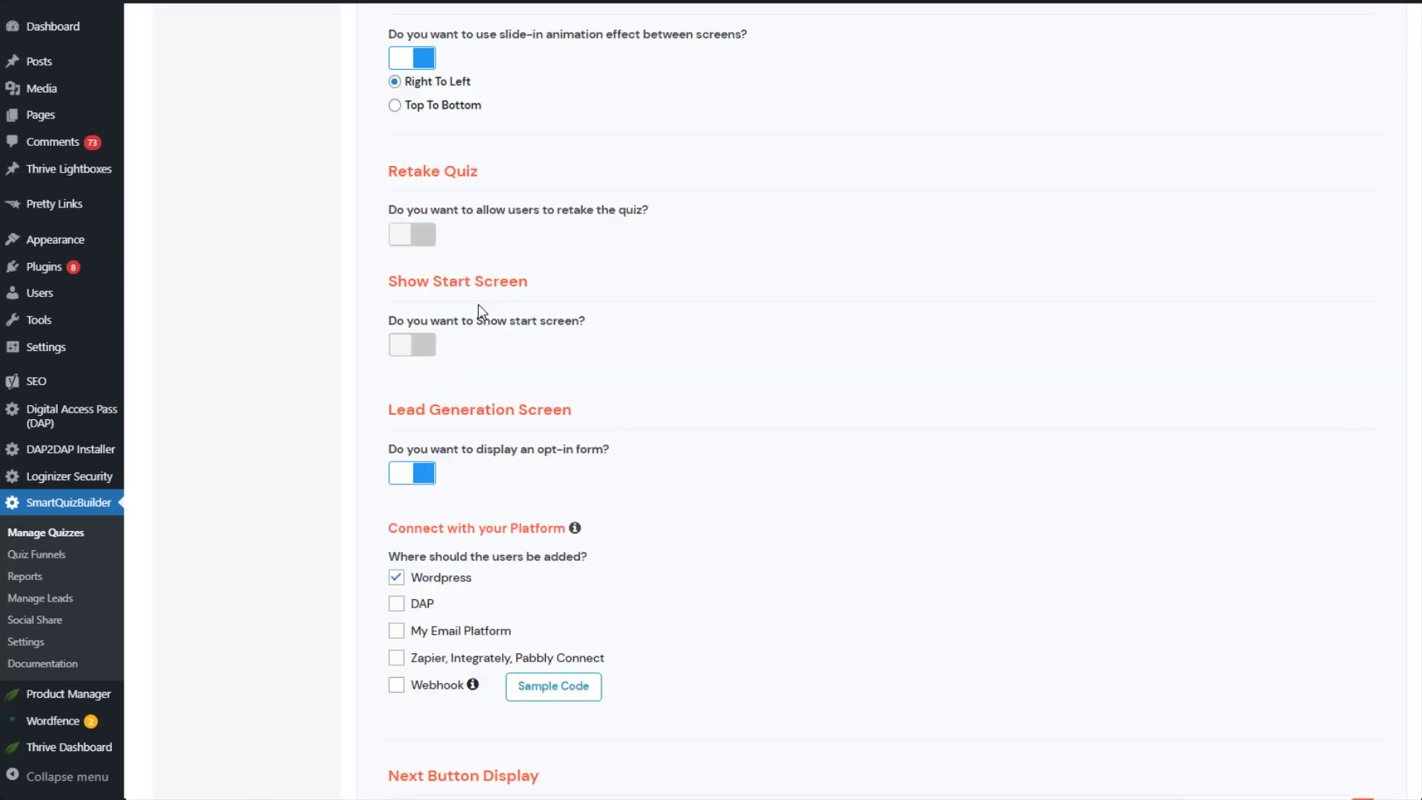
- Examine how the start screen's description, button and title can be edited inline, and open the Button Customizer
scroll(741, 340, up, 5)
scroll(743, 340, up, 2)
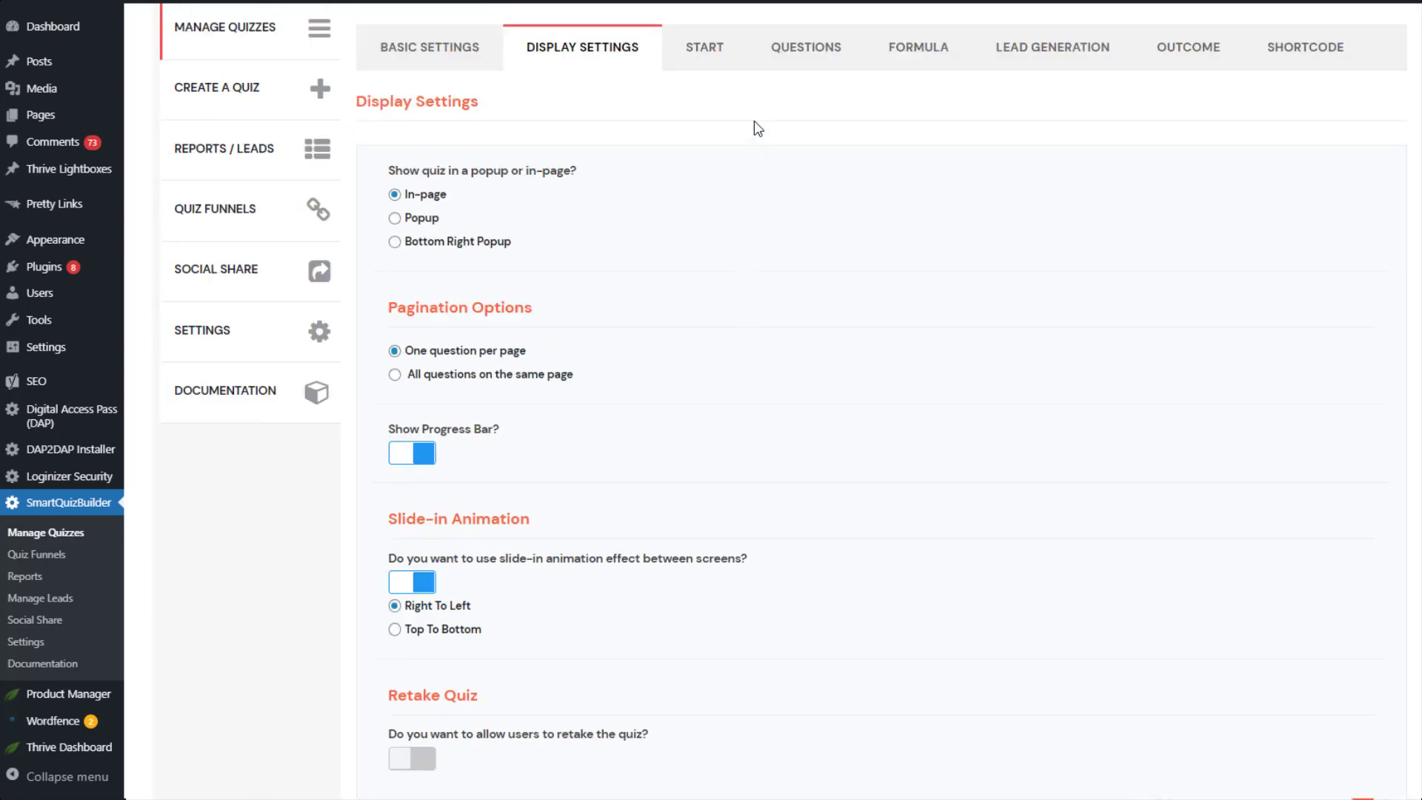
click(716, 65)
scroll(1081, 700, down, 2)
key(ctrl+a)
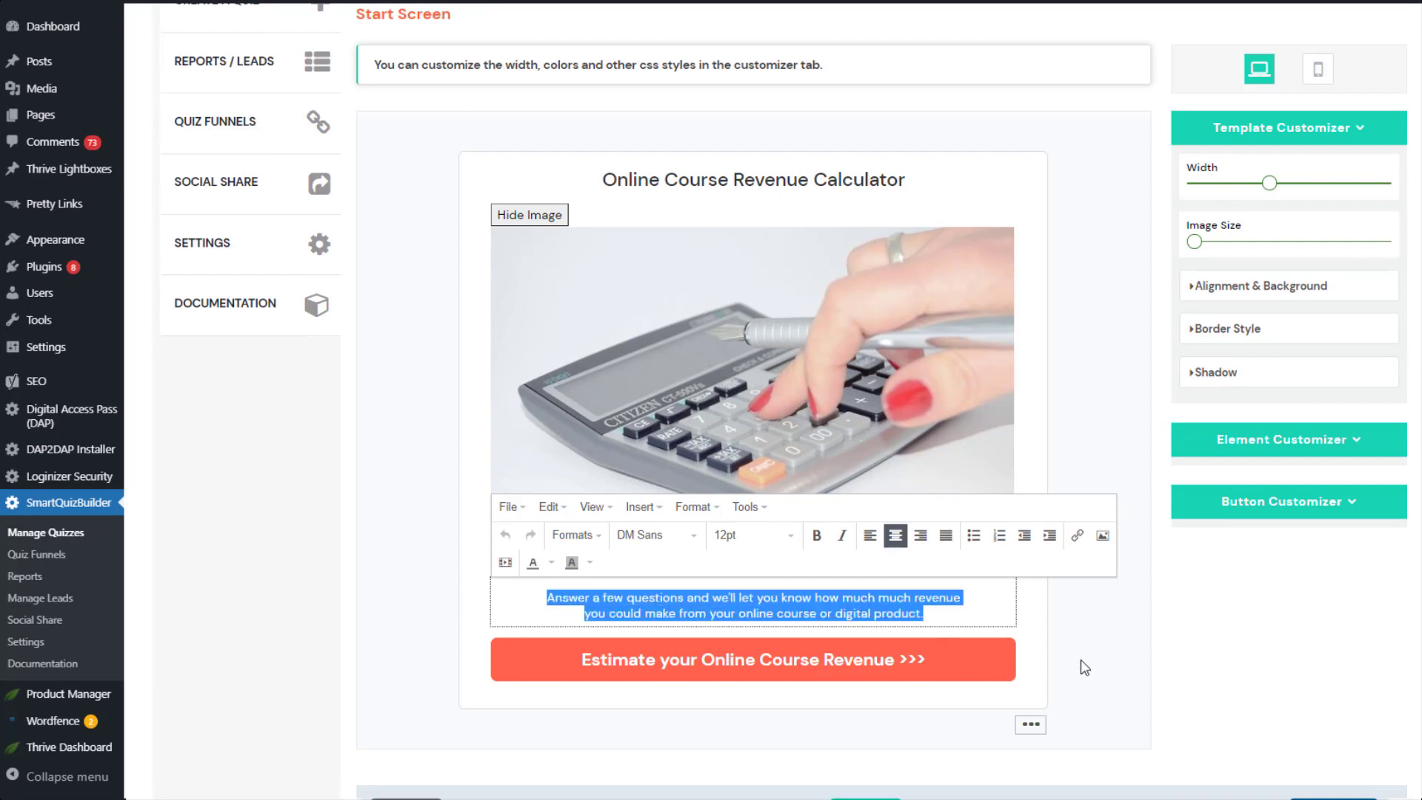
click(794, 650)
click(800, 192)
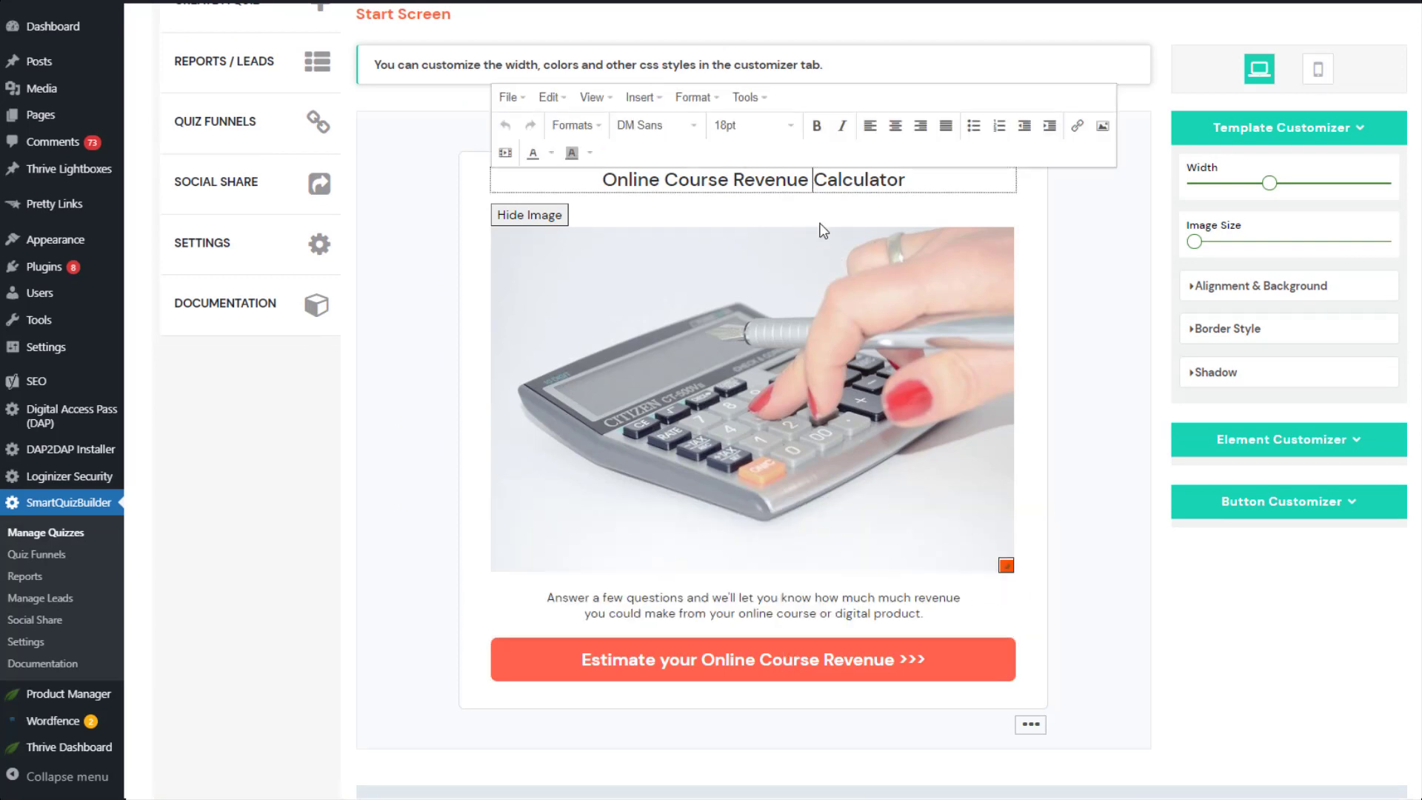
click(1201, 698)
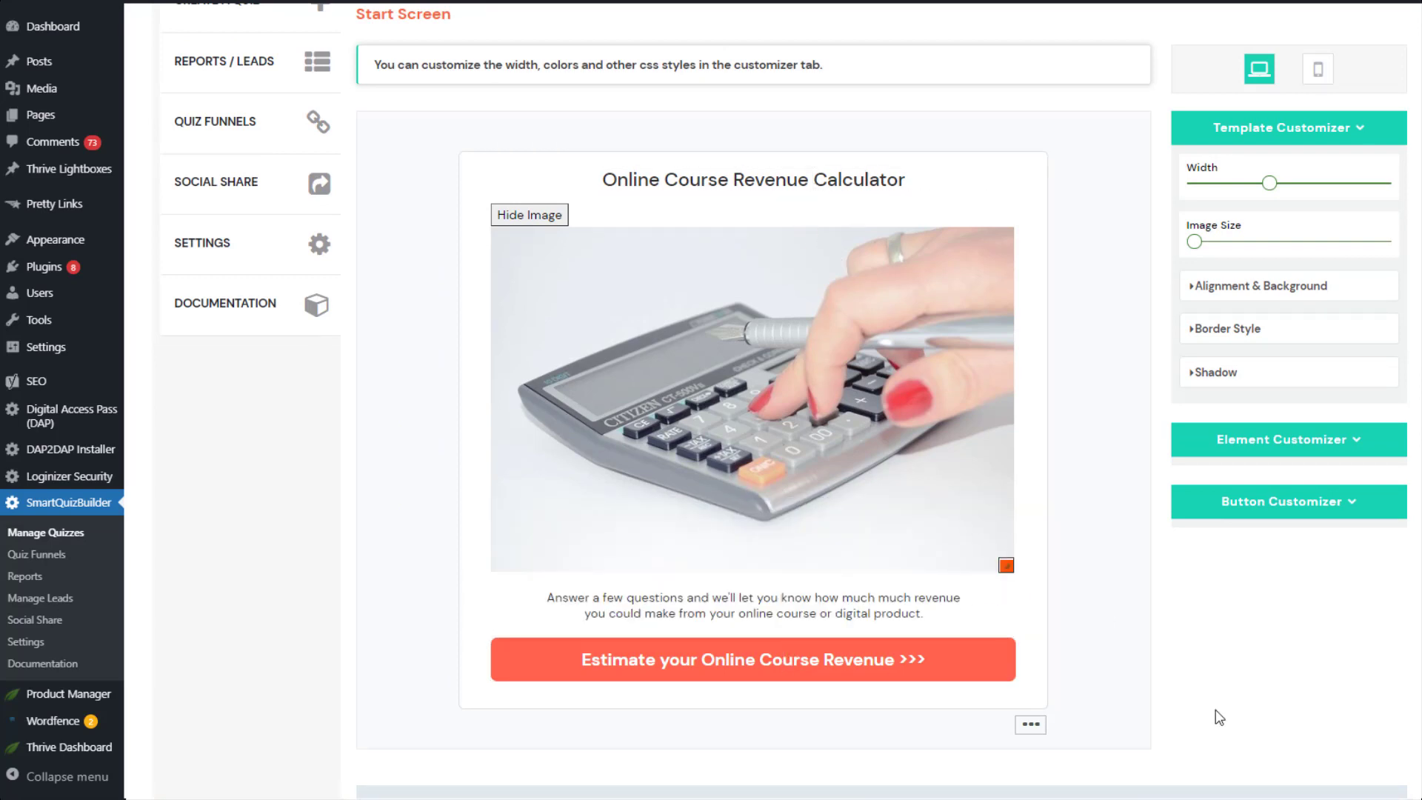
click(1352, 507)
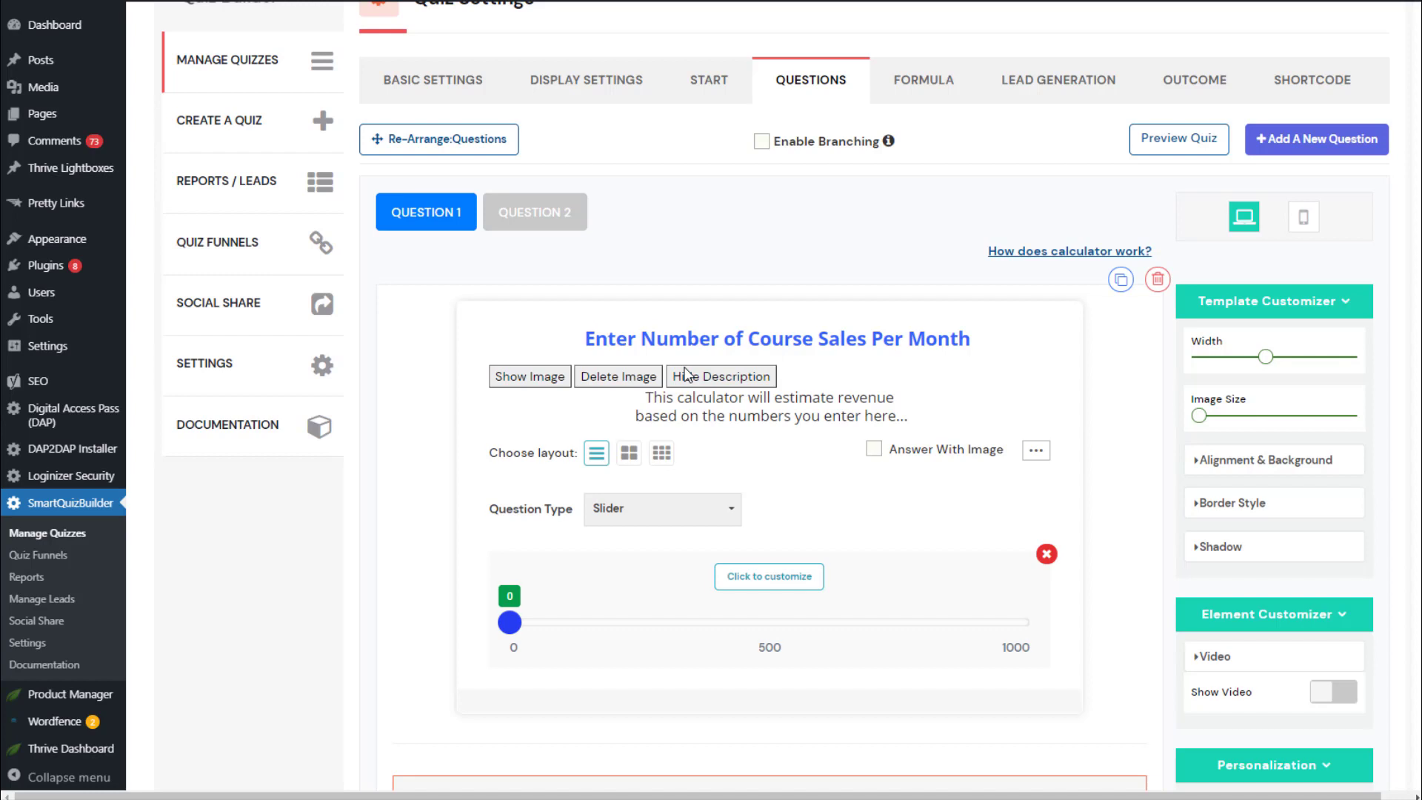
- Examine the question types available for Question 1 and read the explanation of how the calculator works
click(652, 510)
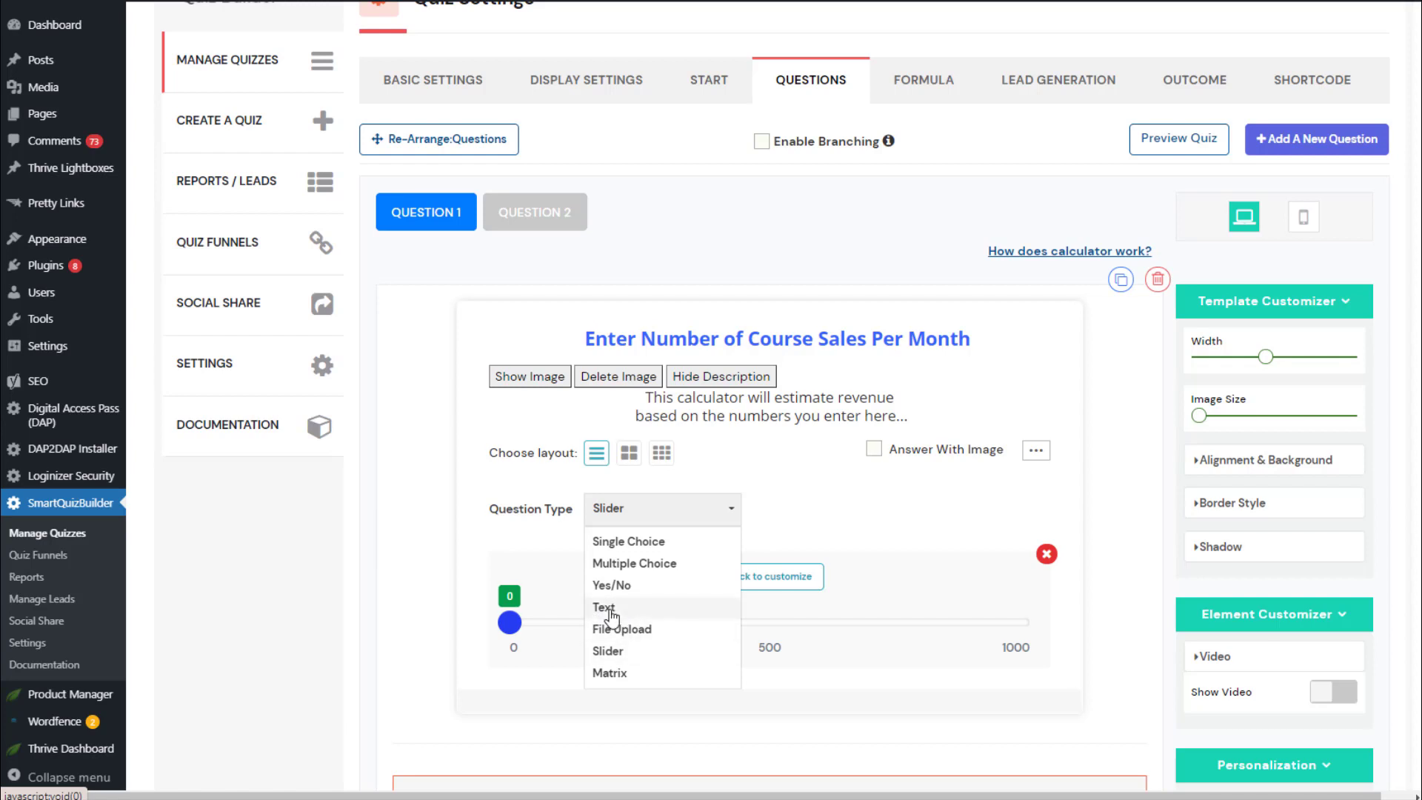
click(1049, 252)
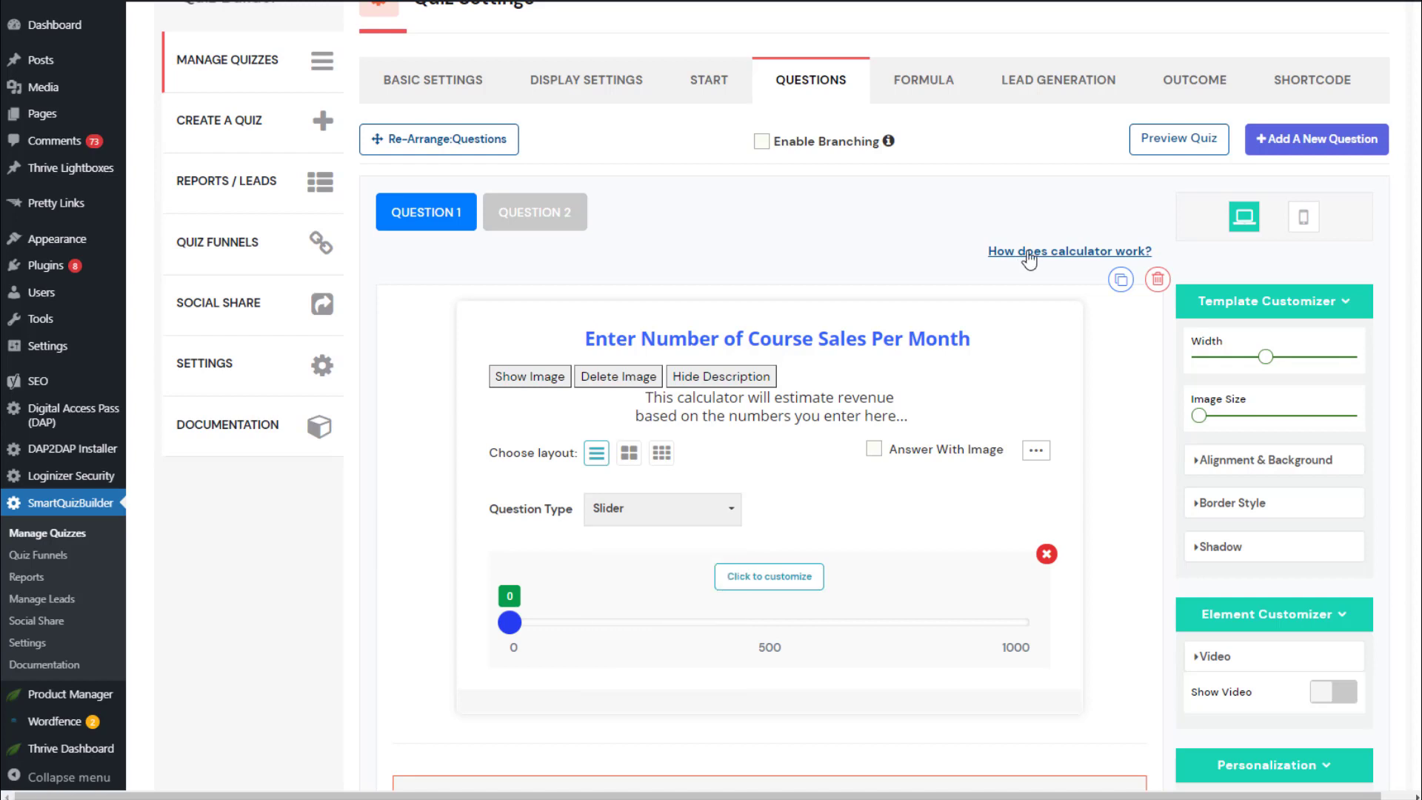
click(1052, 253)
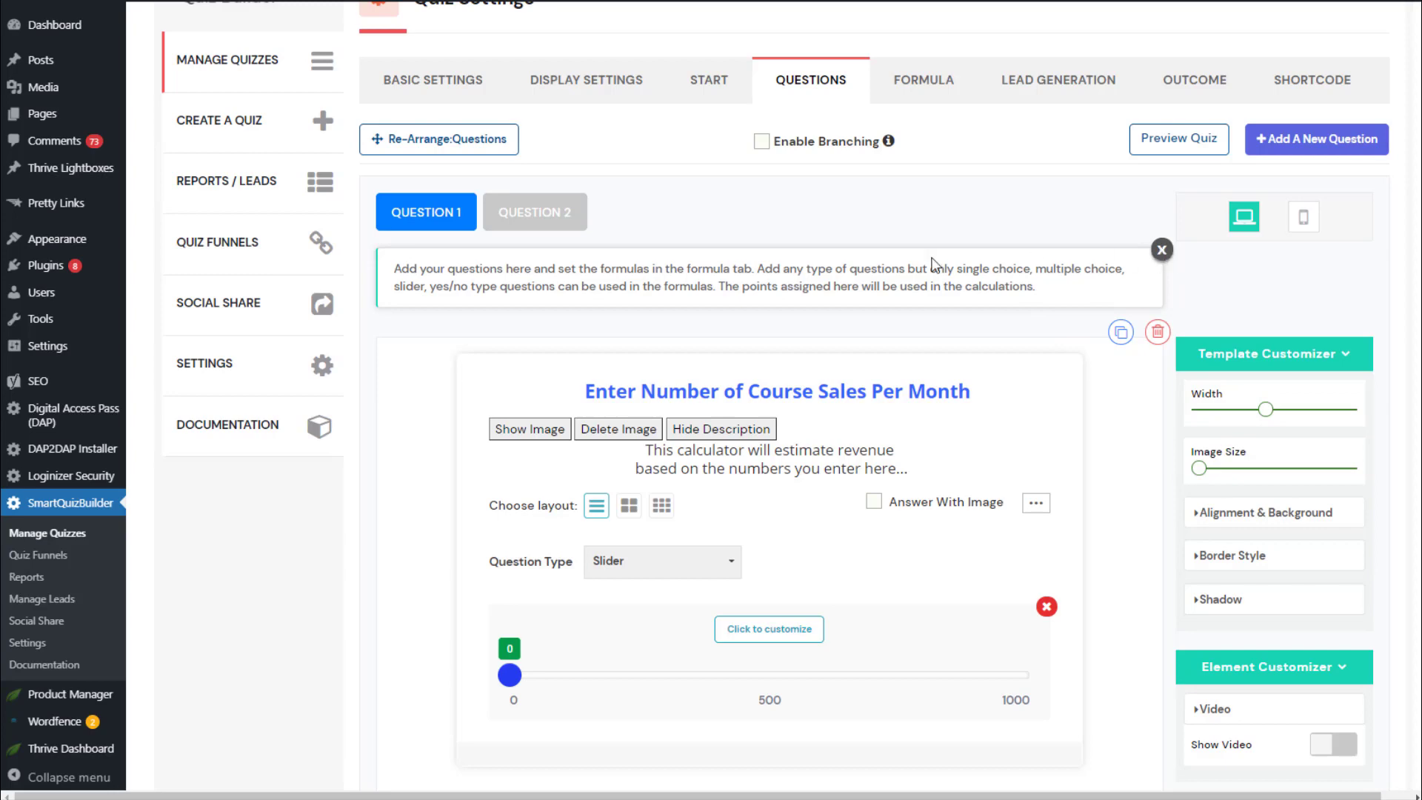
drag(584, 251, 1121, 300)
- Open Question 1's description for inline editing, and try showing and hiding the question's image
click(815, 326)
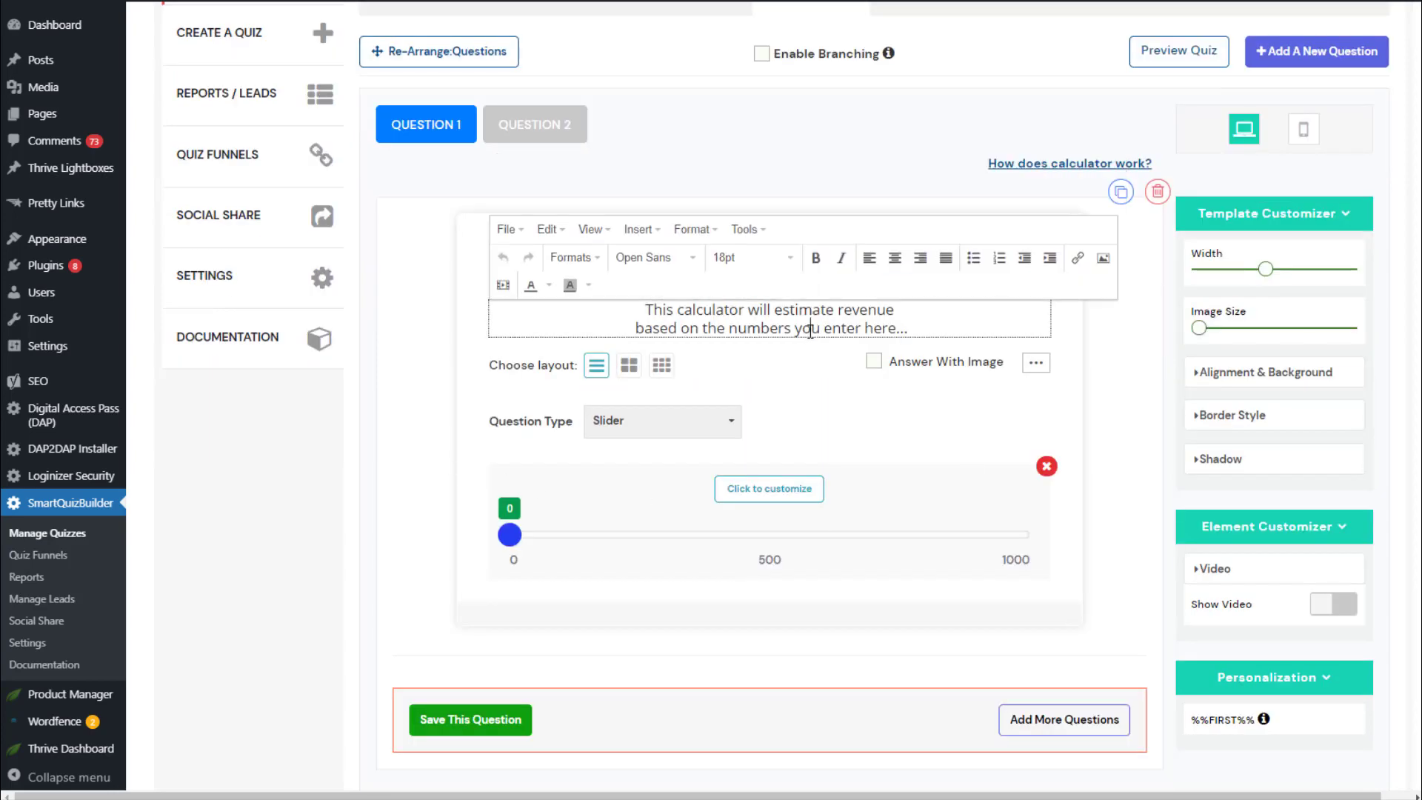
click(426, 406)
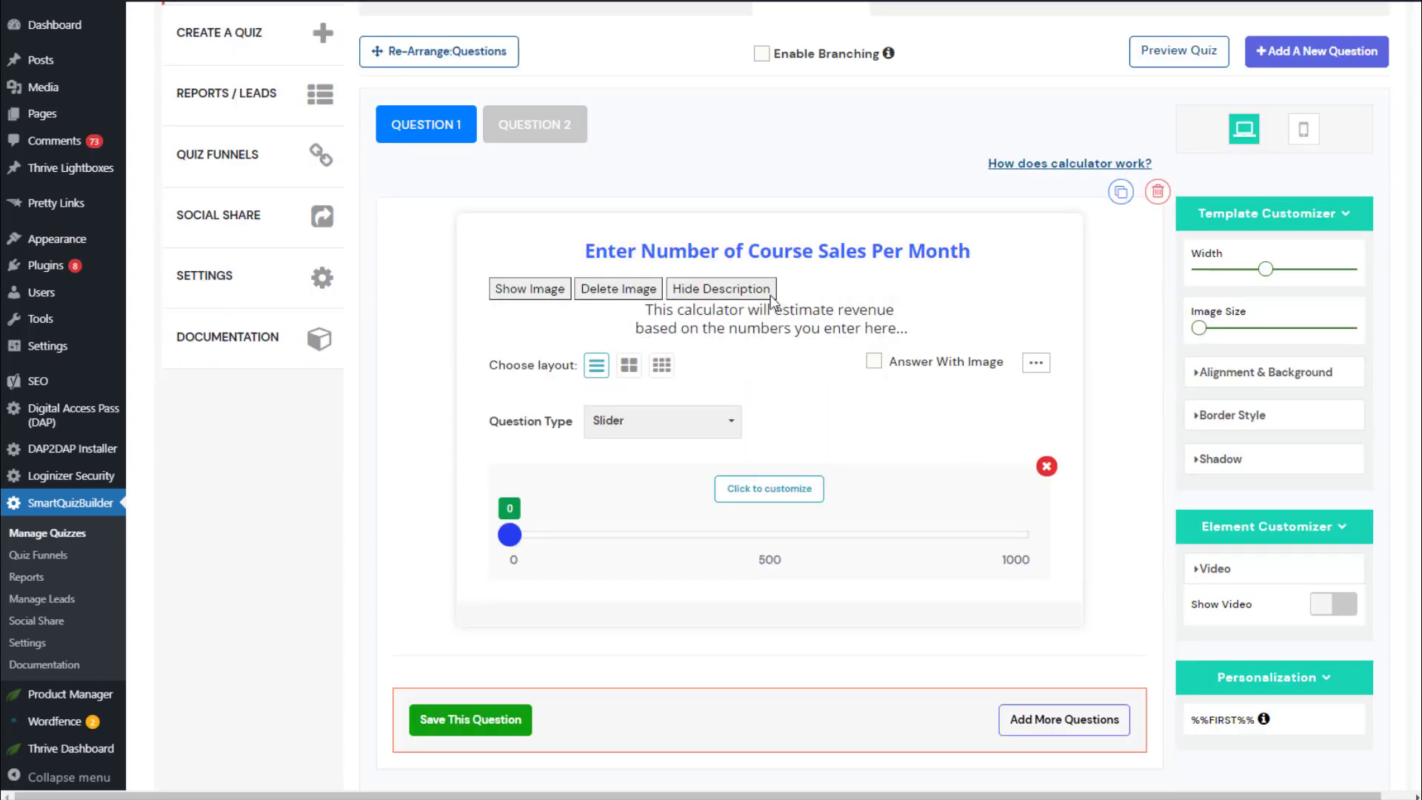
click(541, 293)
click(541, 293)
- Examine the Slider Customizer options for Question 1's course sales slider, including its minimum and maximum values, and close the customizer
scroll(806, 411, down, 2)
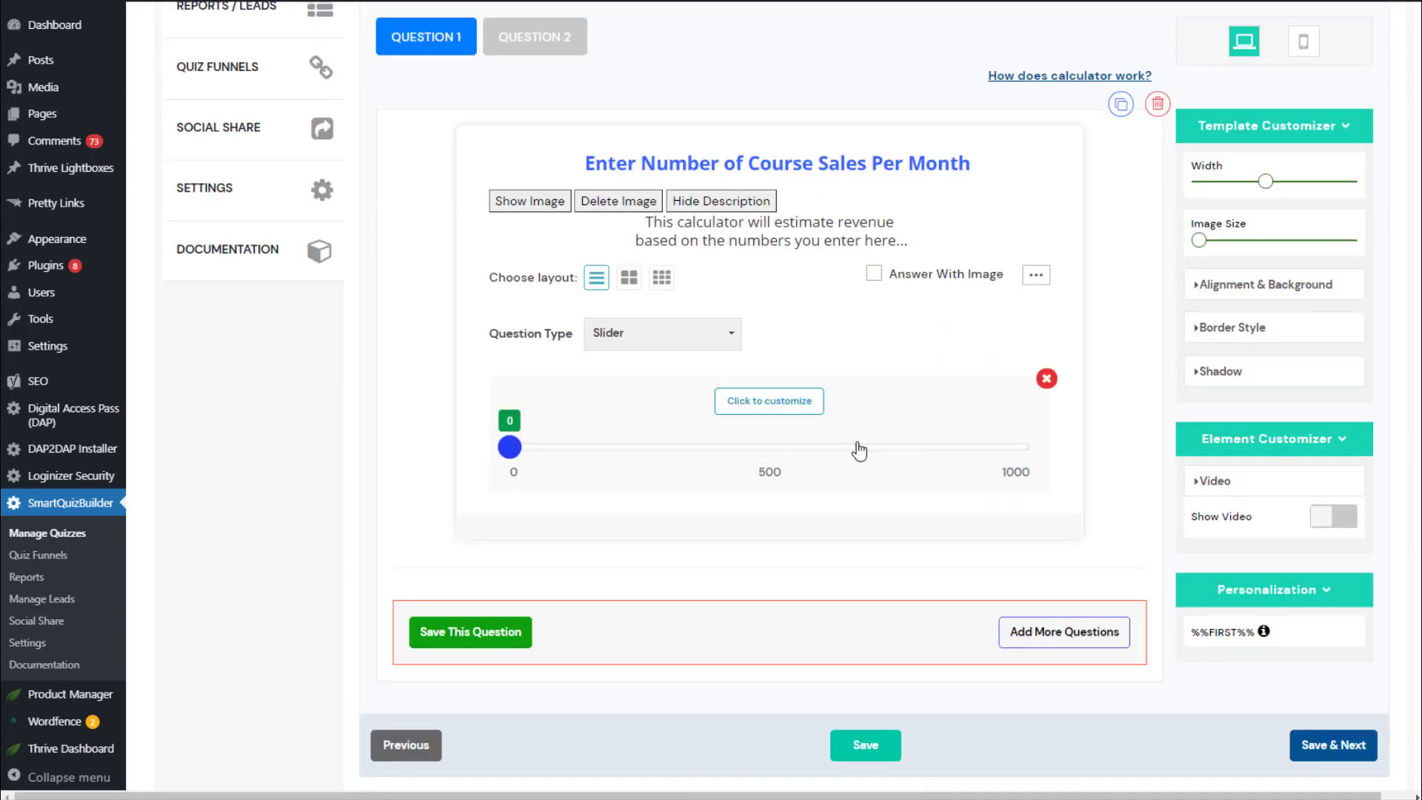
click(771, 402)
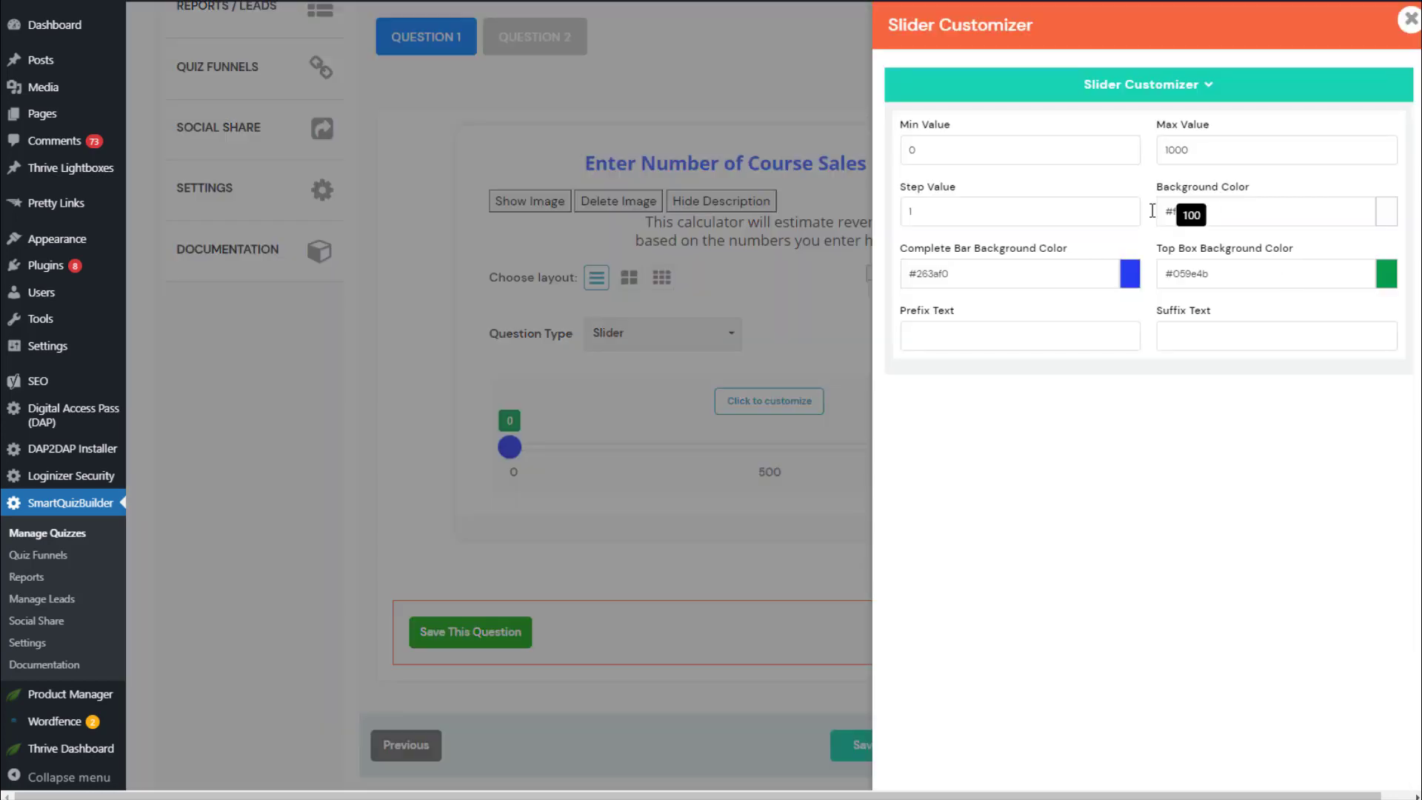
double_click(1219, 159)
double_click(1036, 157)
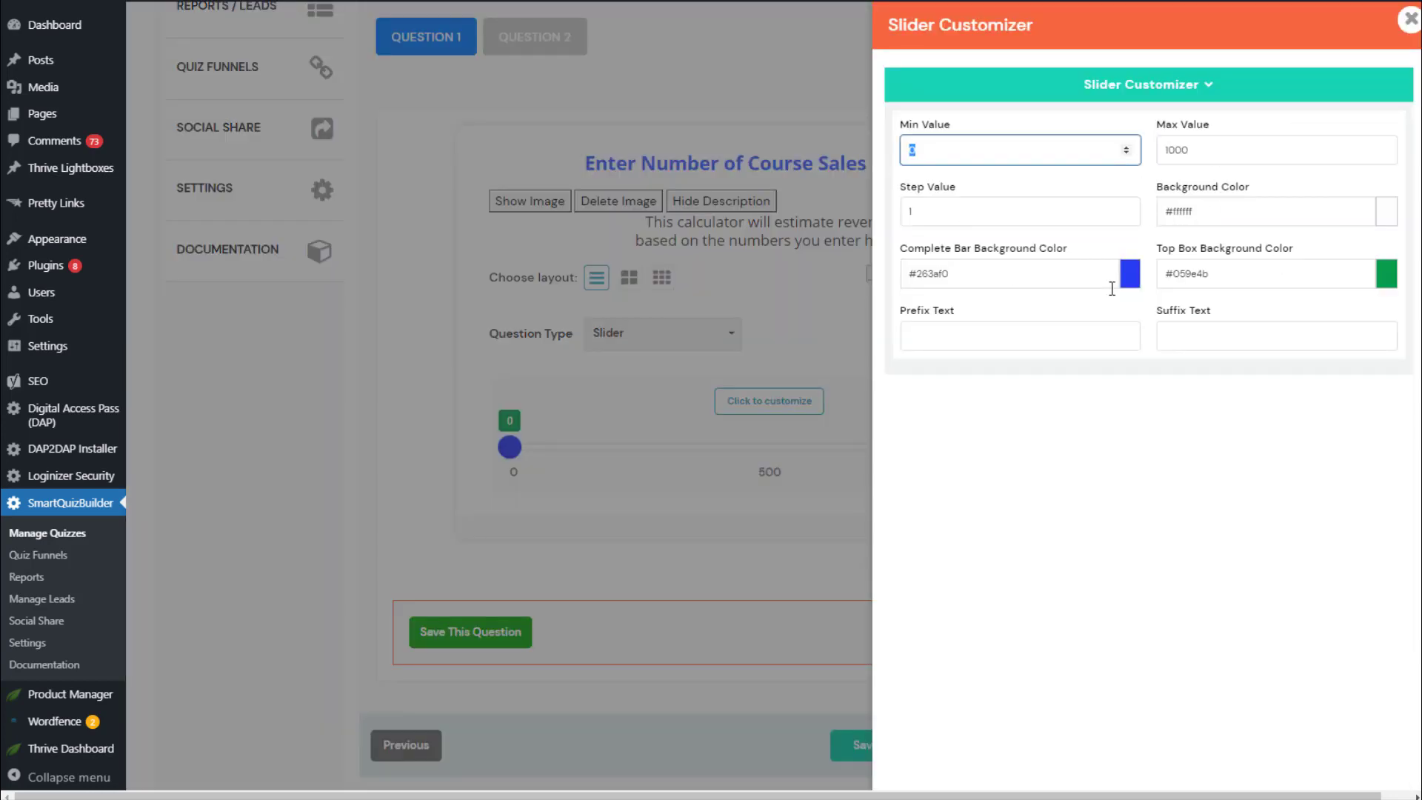
click(1410, 20)
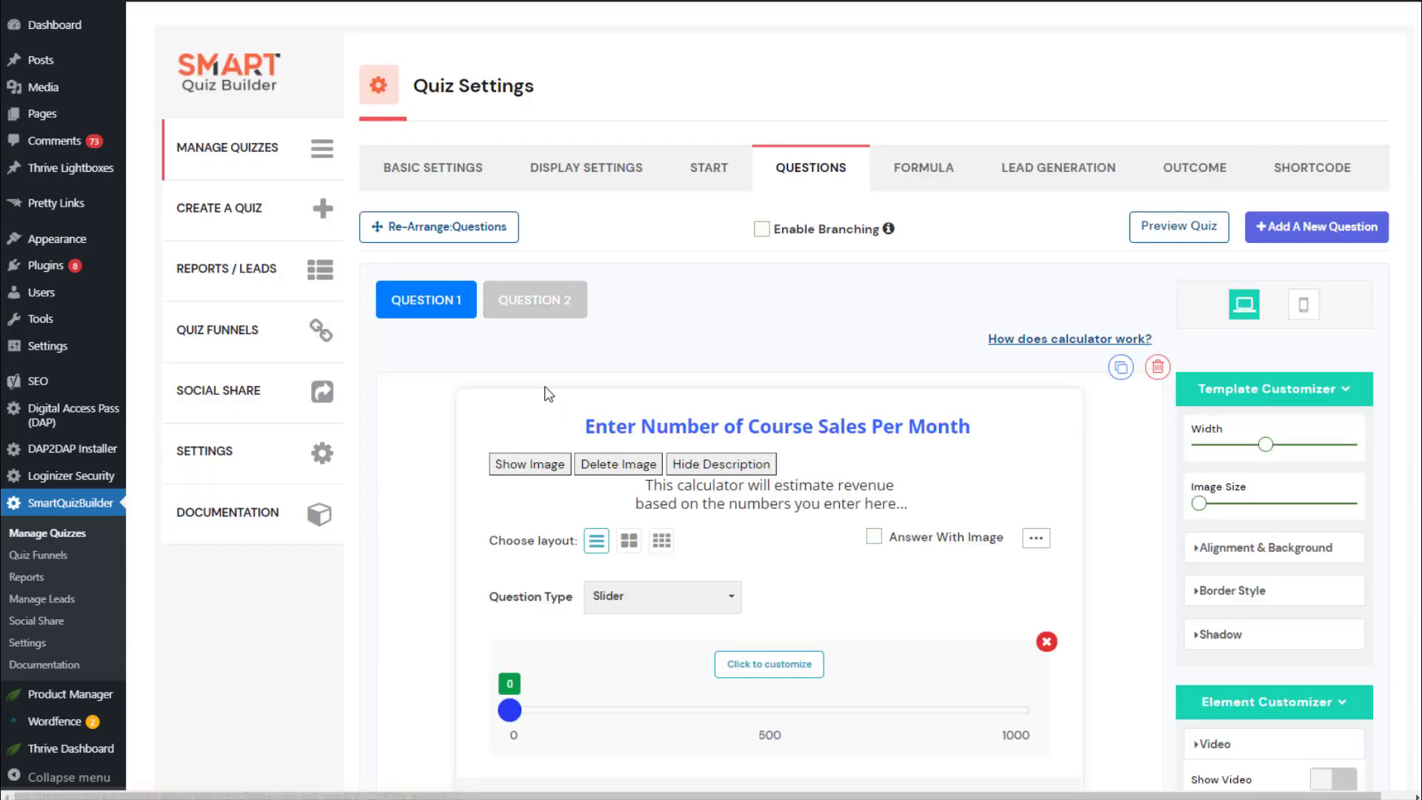
scroll(710, 356, down, 1)
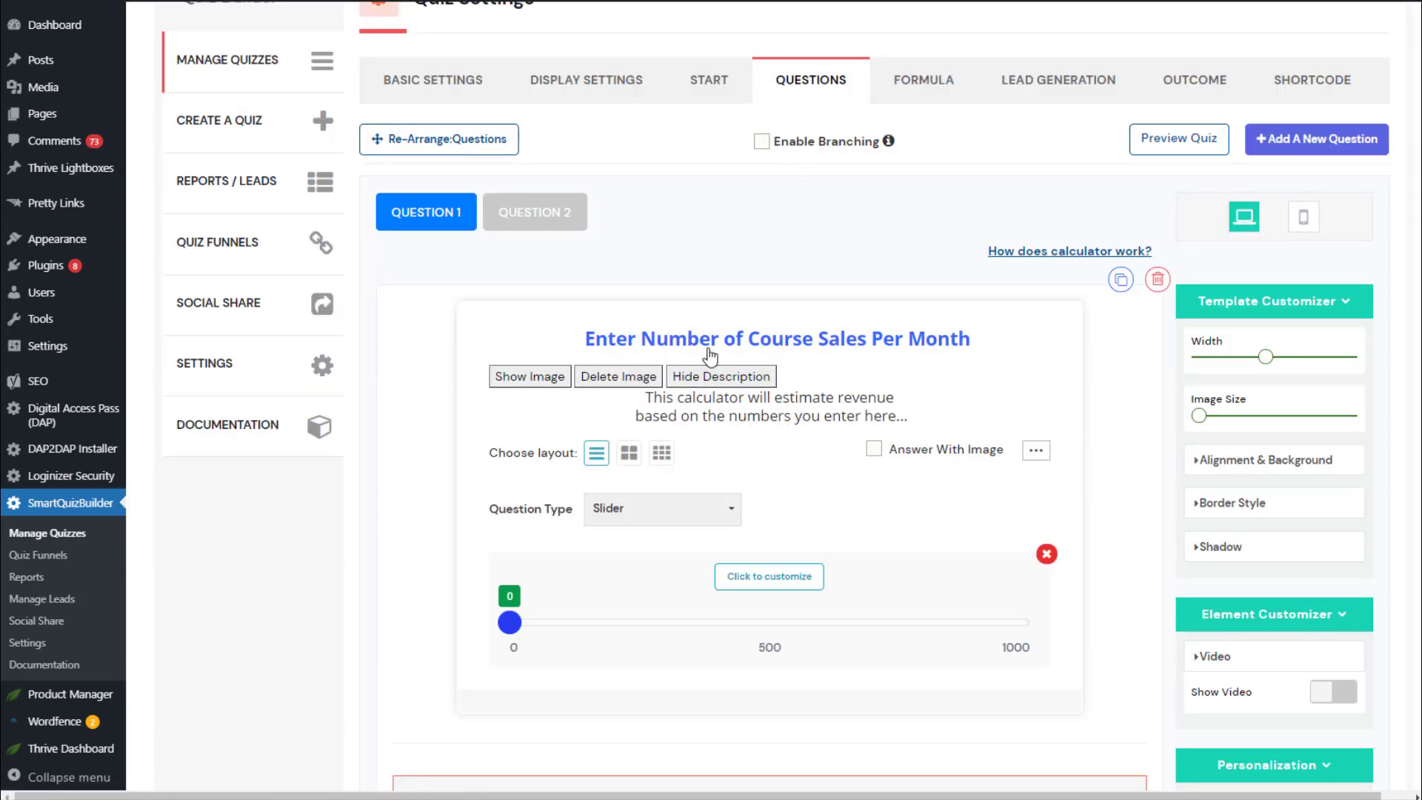
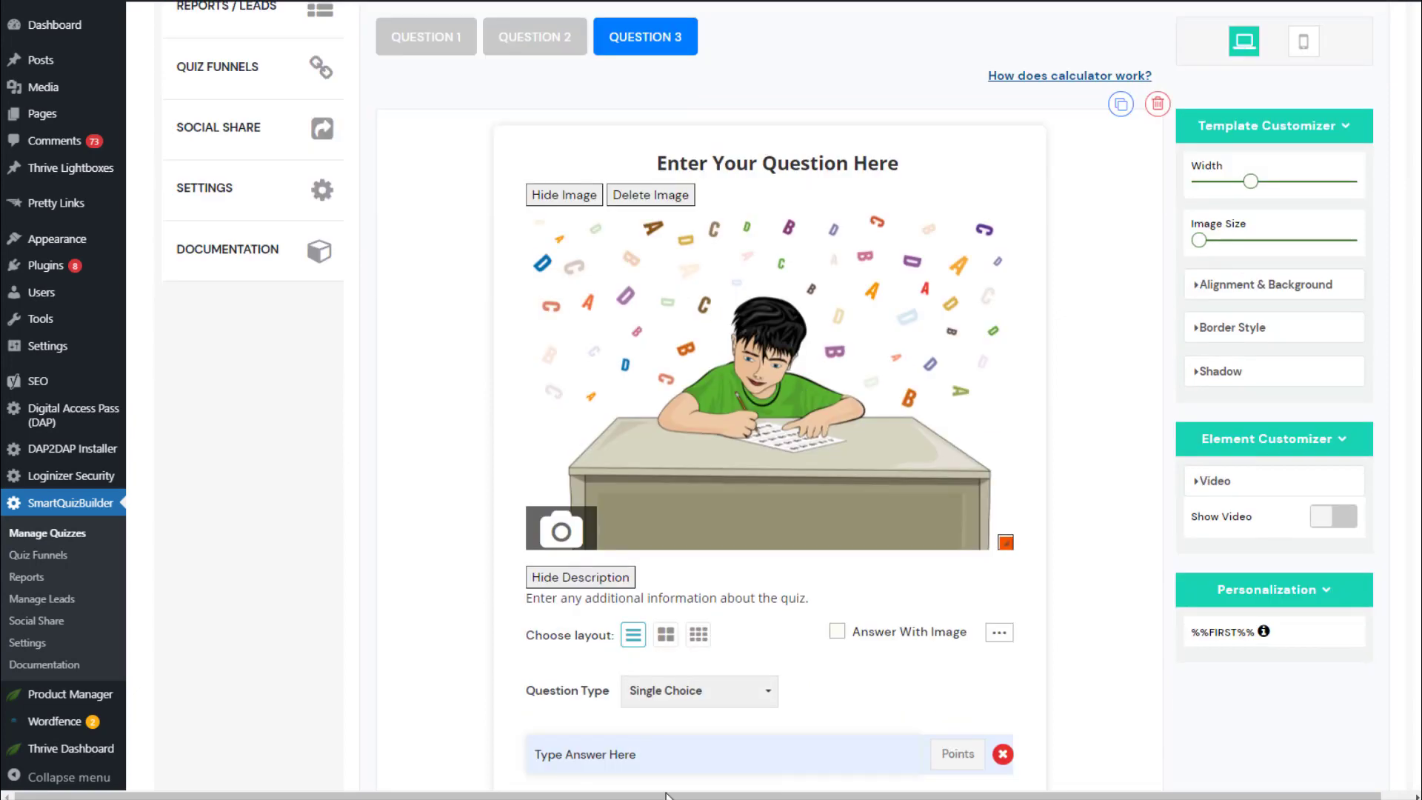
- Add two more answers to the single-choice Question 3
scroll(693, 534, down, 2)
scroll(381, 342, up, 3)
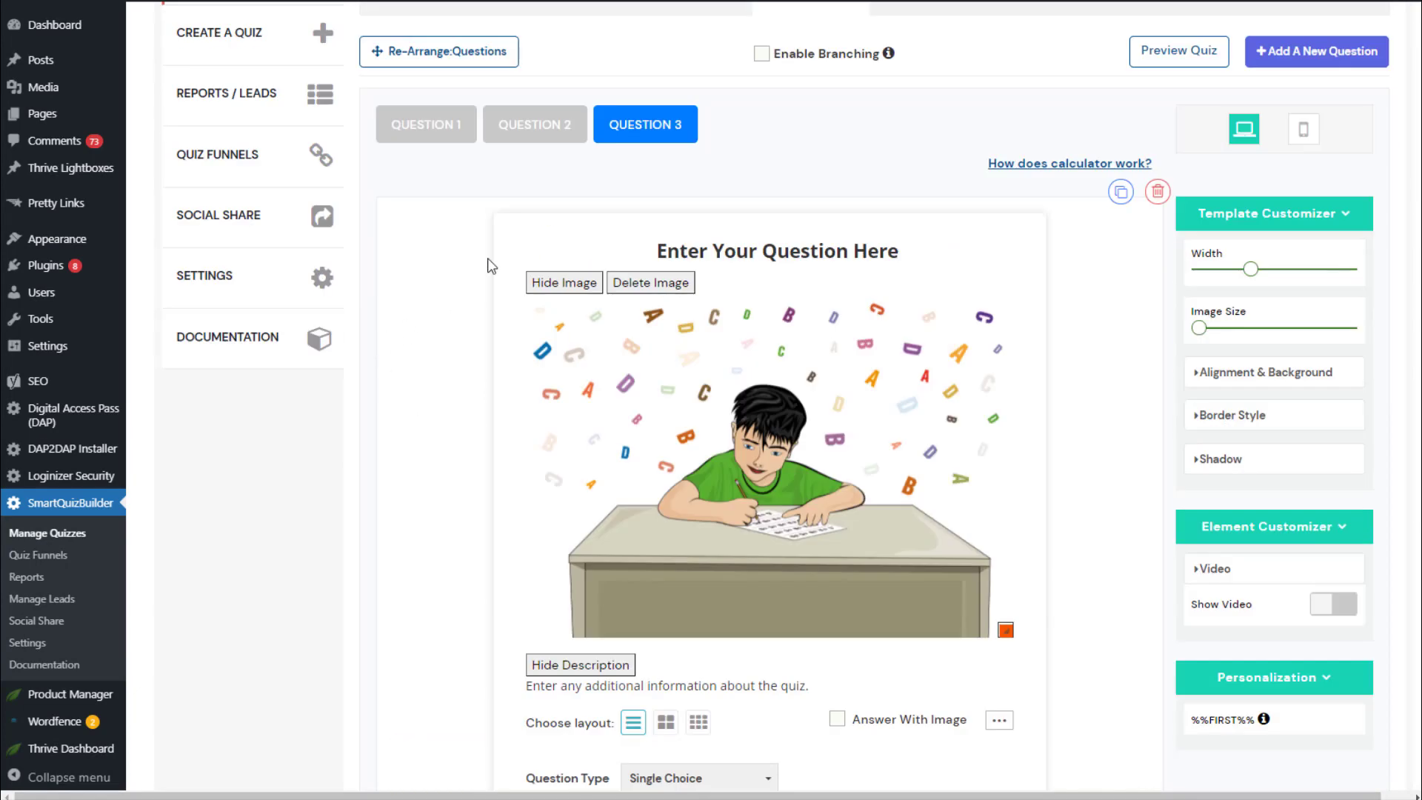
scroll(501, 320, down, 2)
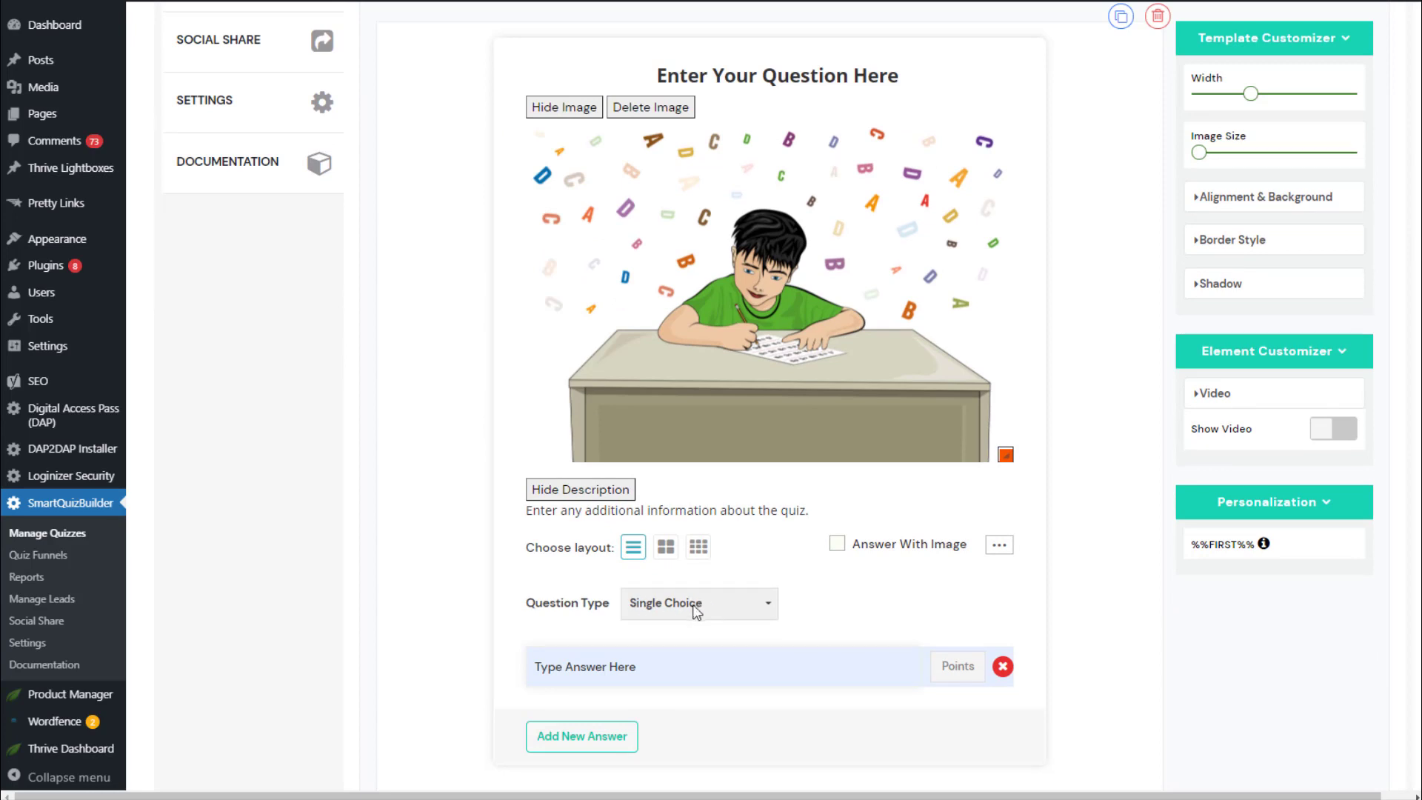
scroll(585, 585, down, 1)
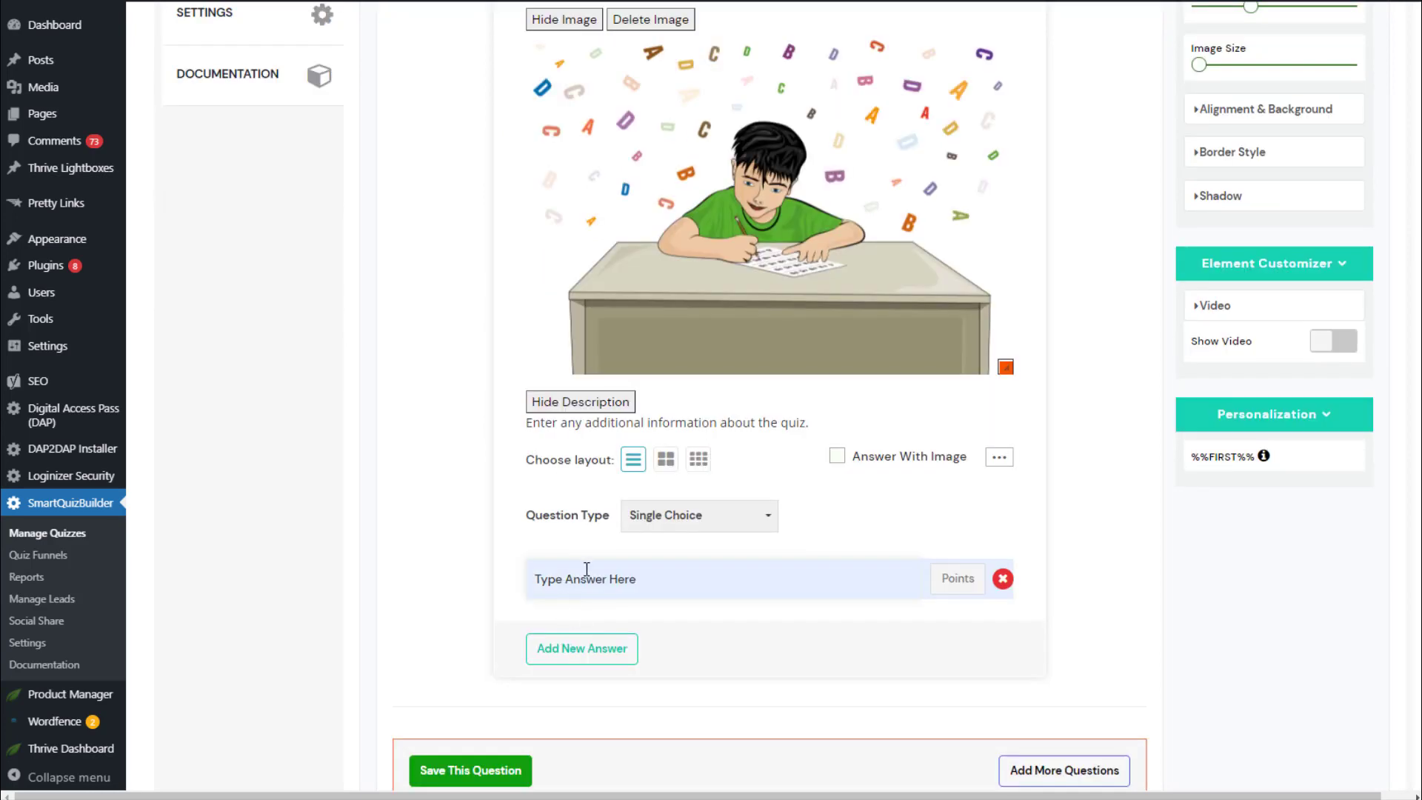
click(559, 657)
click(569, 686)
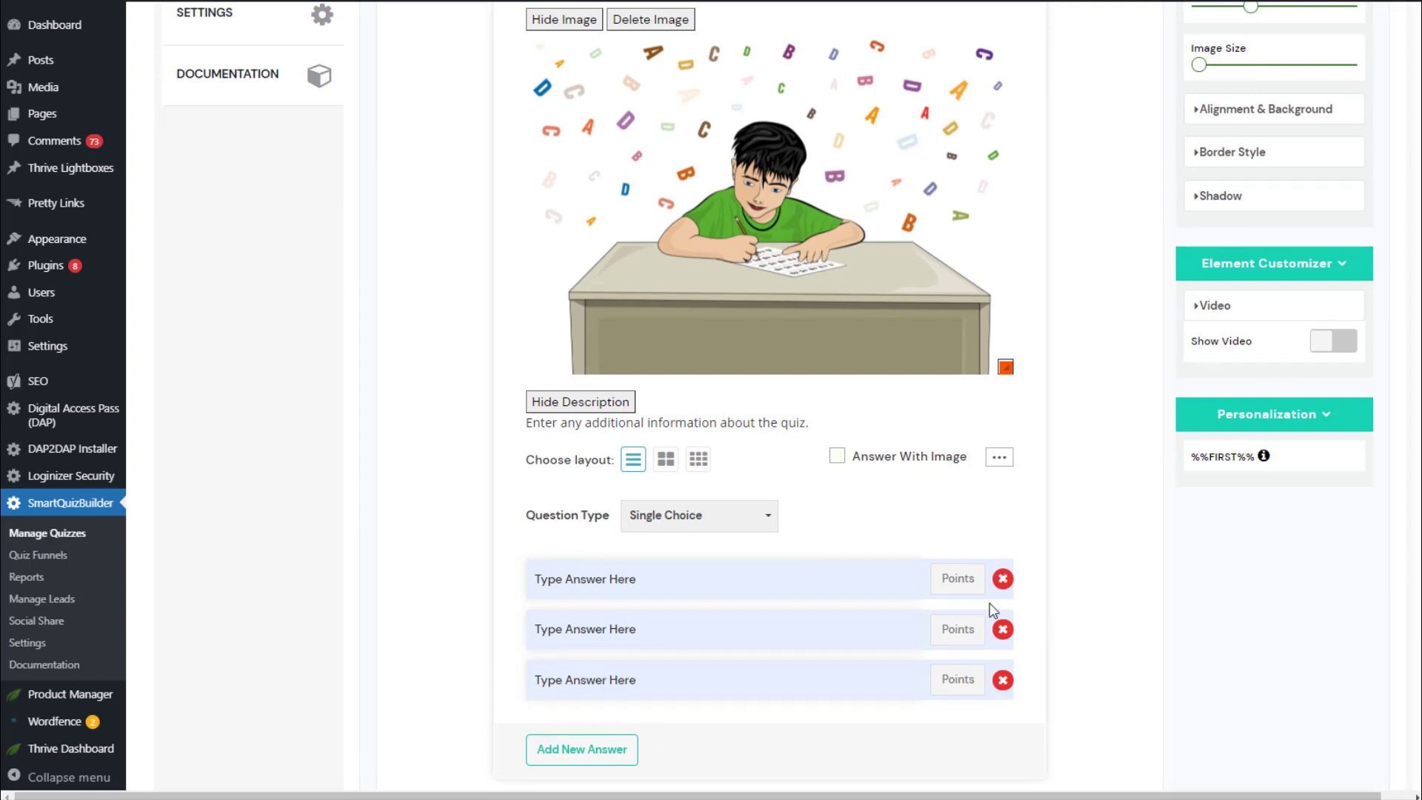
- Assign 1, 3 and 5 points to Question 3's three answers
click(963, 581)
click(953, 620)
click(952, 627)
text(3)
click(954, 680)
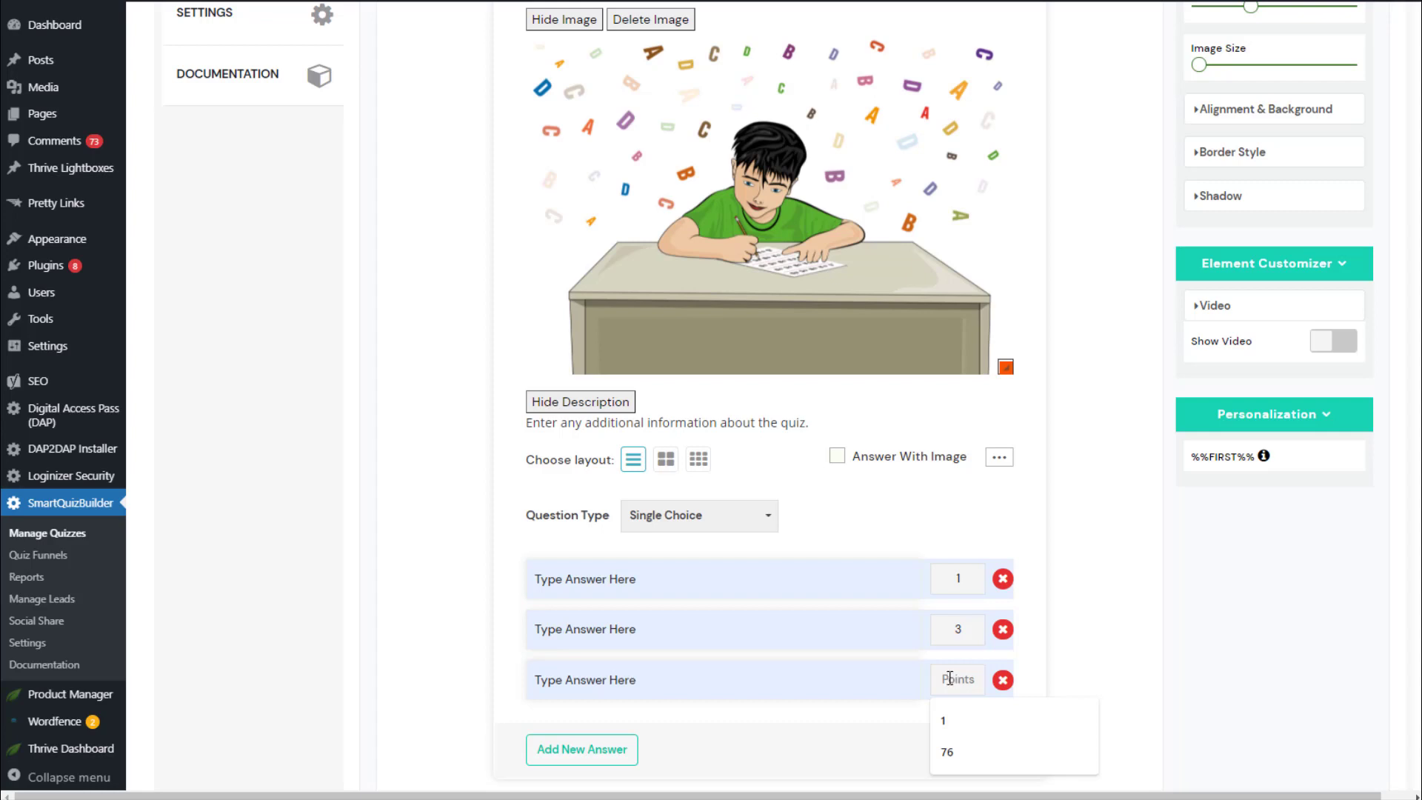
text(5)
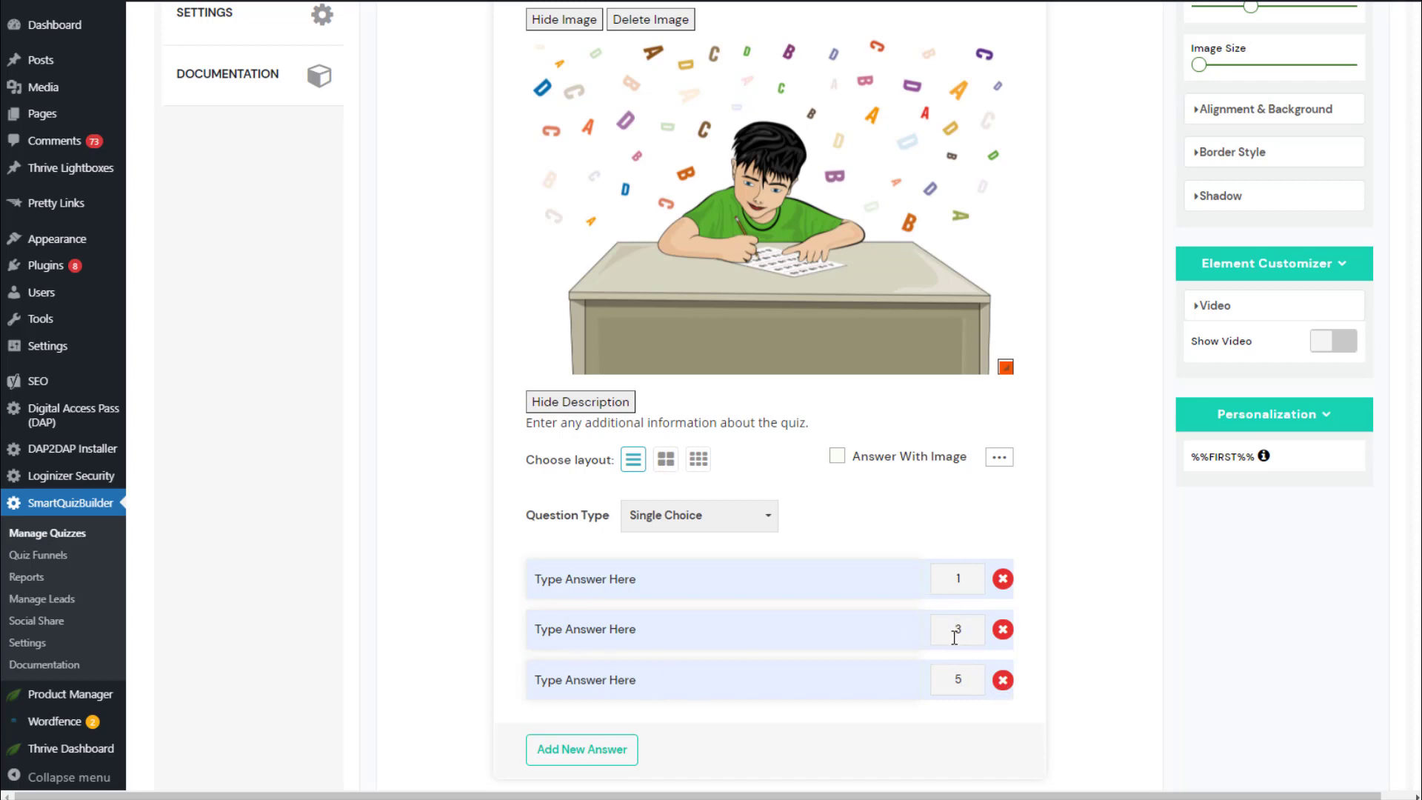
- Change Question 3 to Multiple Choice, add two more answers, and give the first two answers 1 and 2 points
click(734, 518)
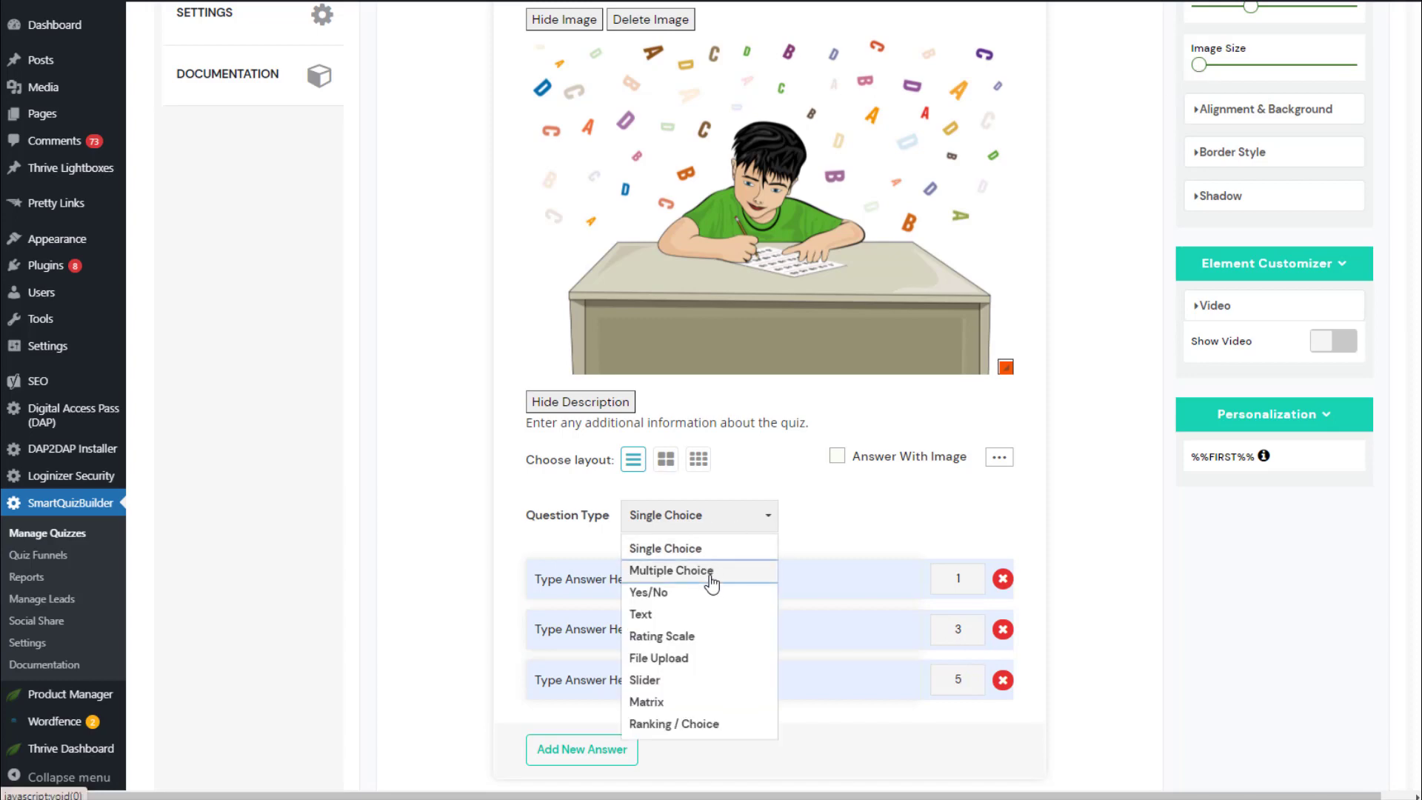
click(708, 572)
click(669, 430)
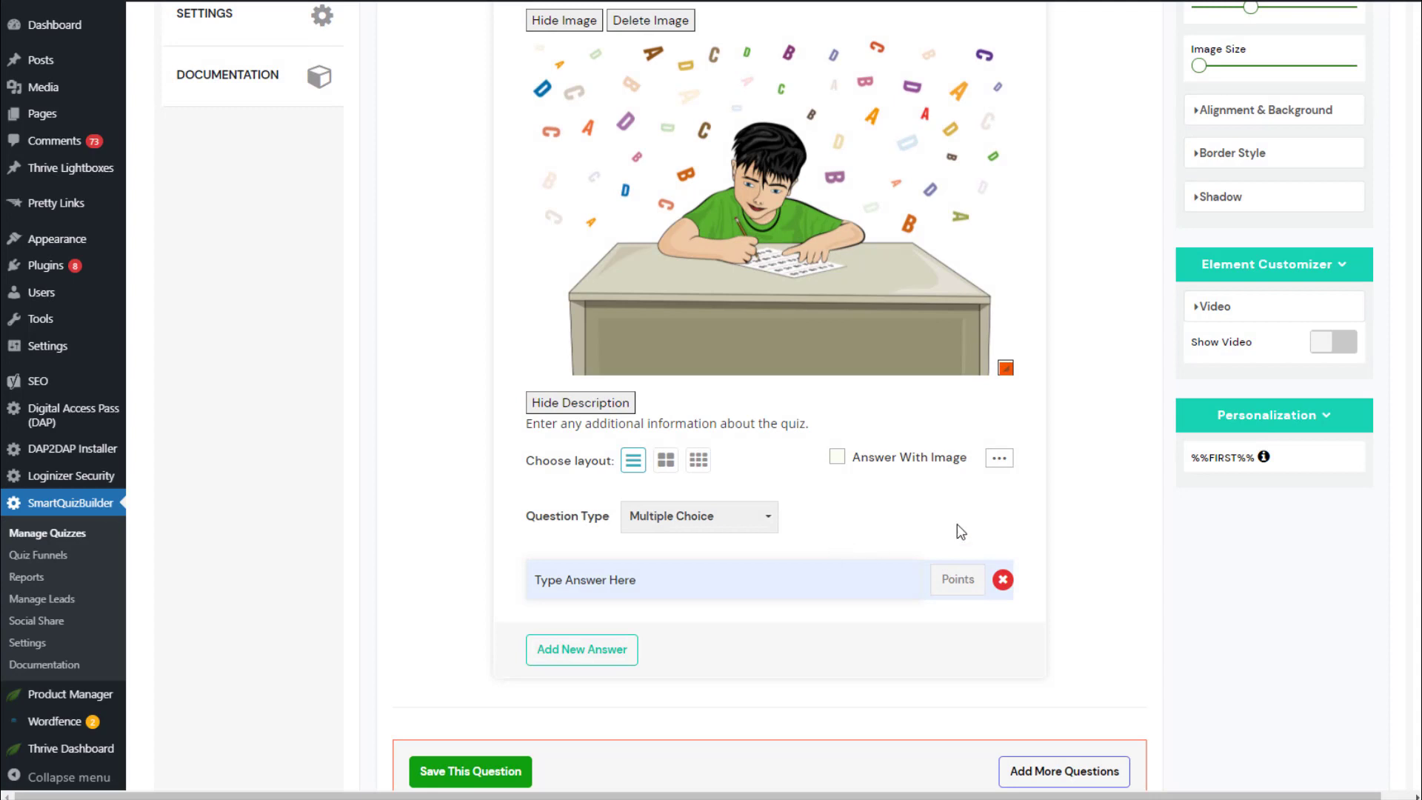
click(604, 649)
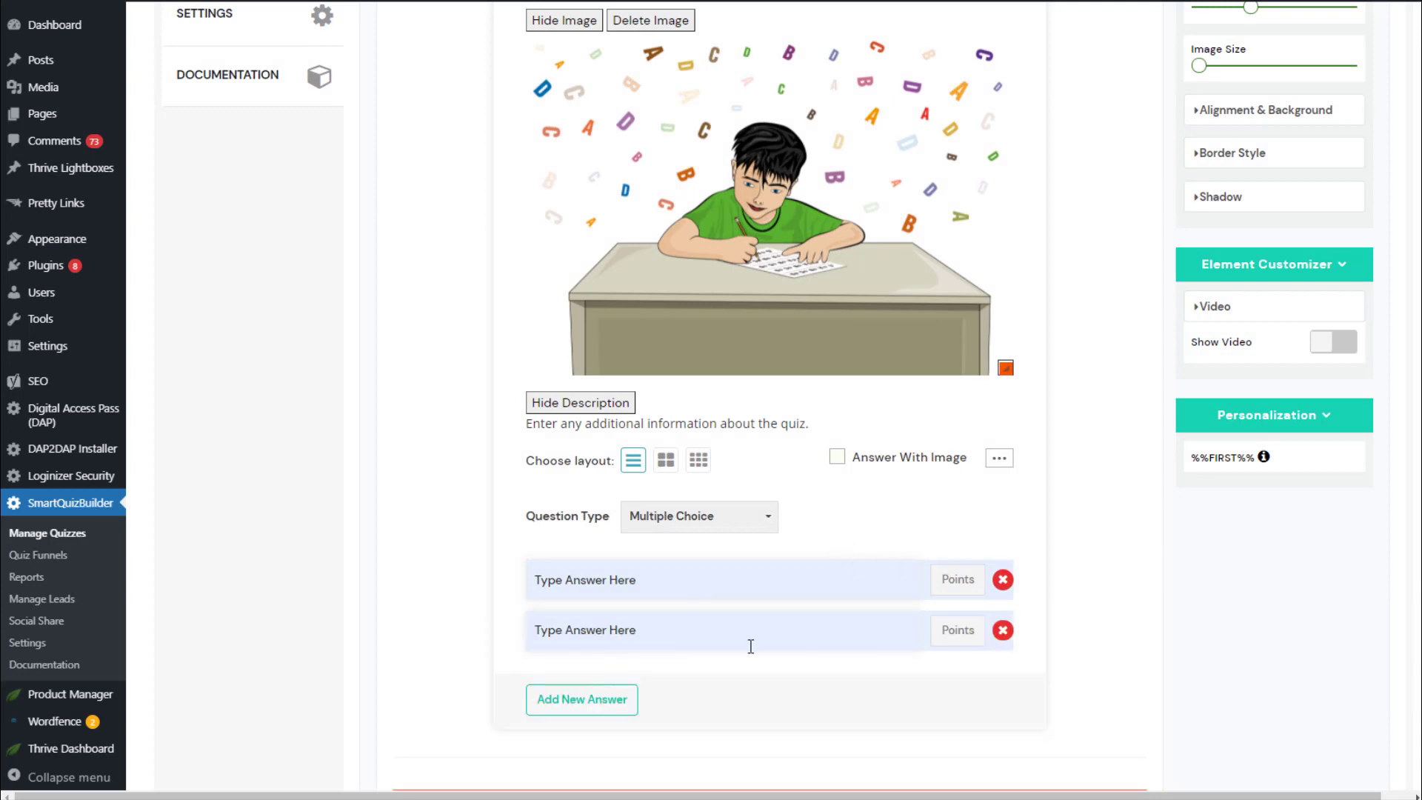
click(601, 702)
click(956, 580)
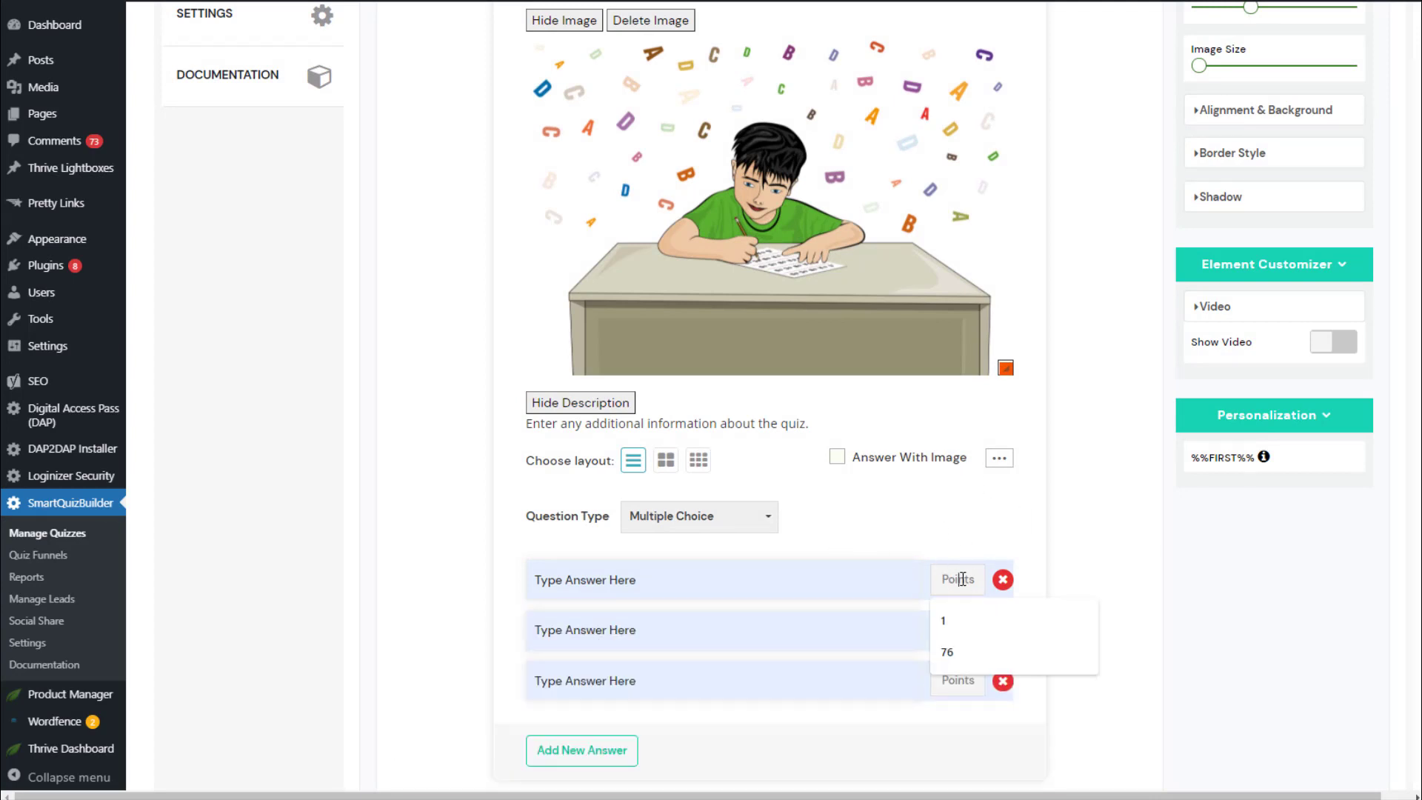
click(949, 622)
click(959, 629)
text(2)
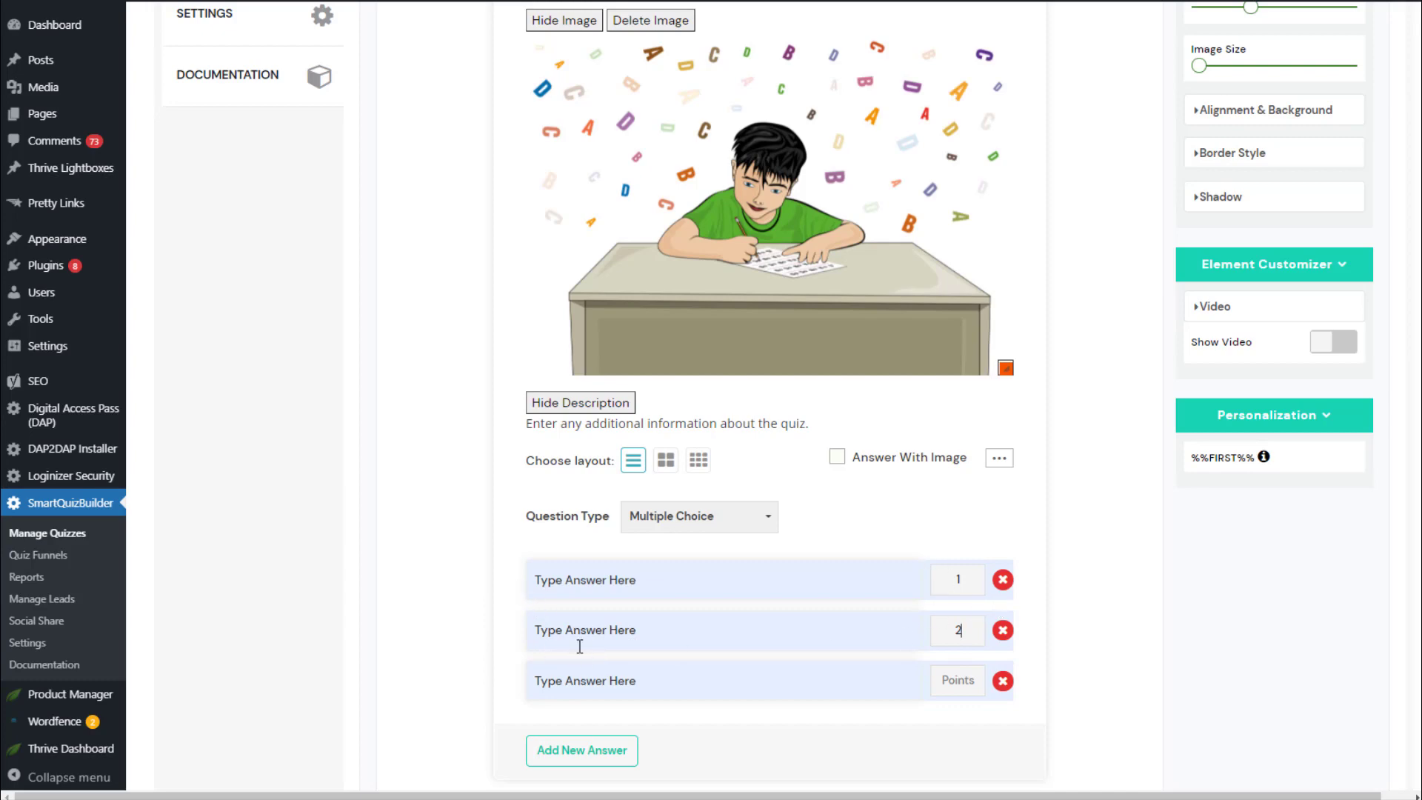
- Delete Question 3 from the quiz and confirm the deletion
scroll(363, 267, up, 1)
scroll(553, 302, up, 2)
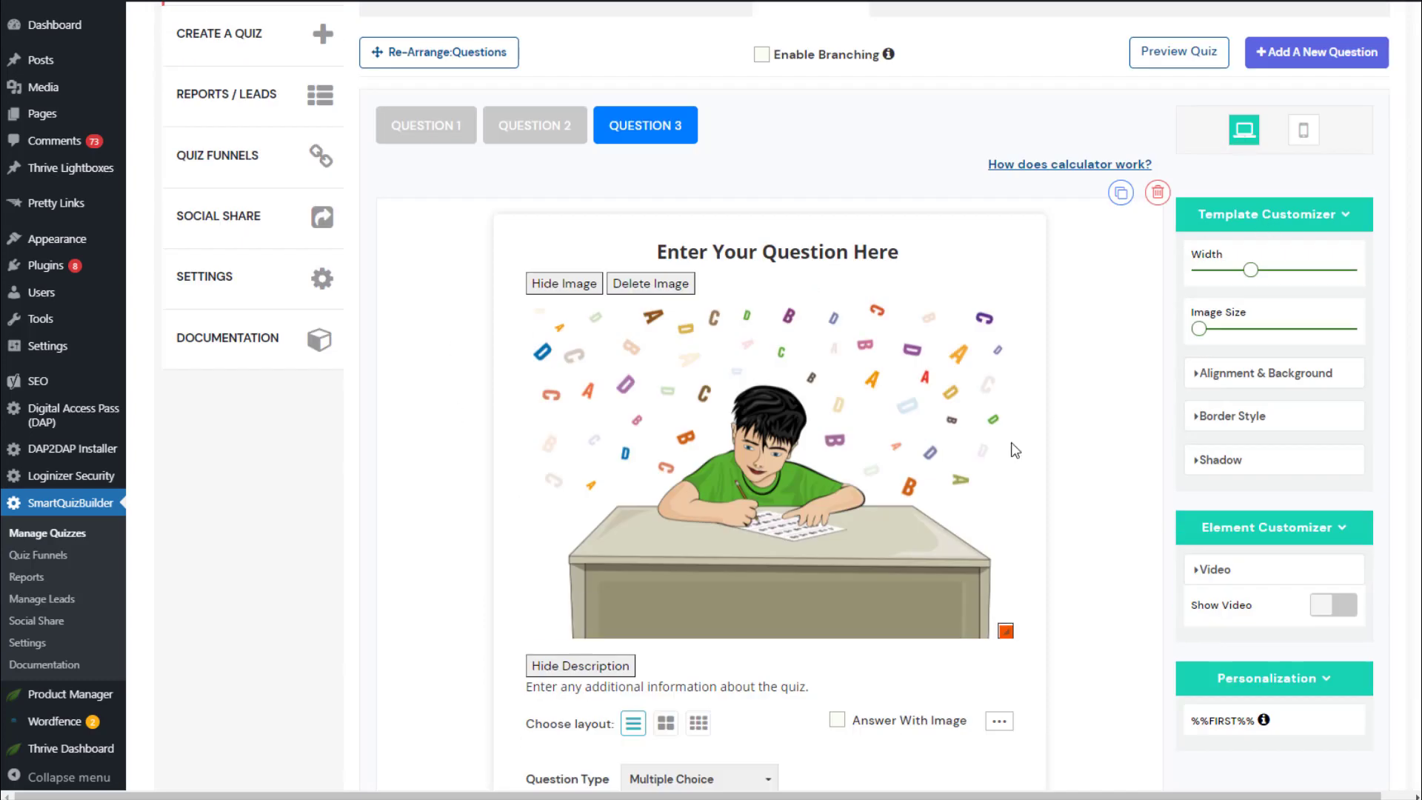
click(1158, 192)
click(669, 424)
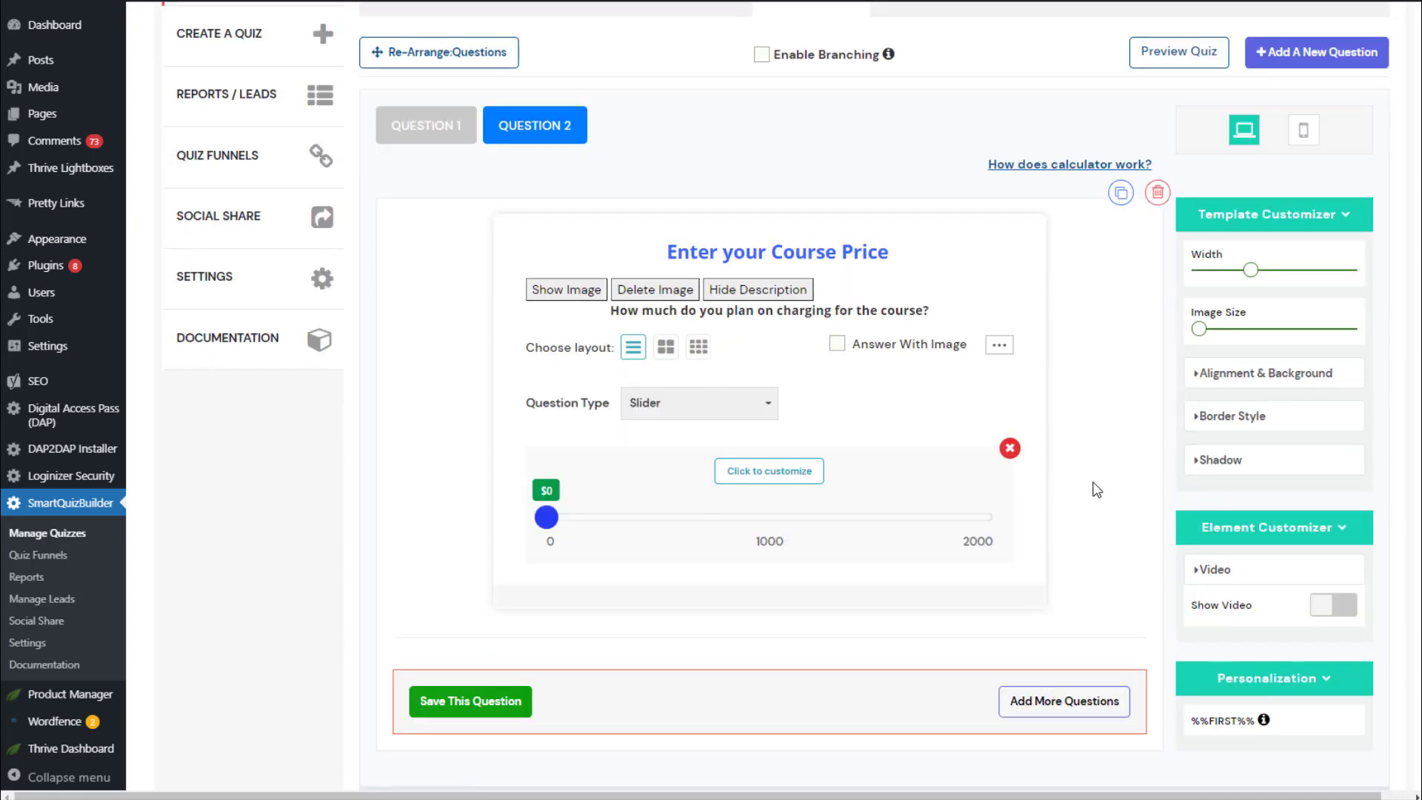
- Examine the question types available for the course price question, and open the quiz's formula settings
click(683, 415)
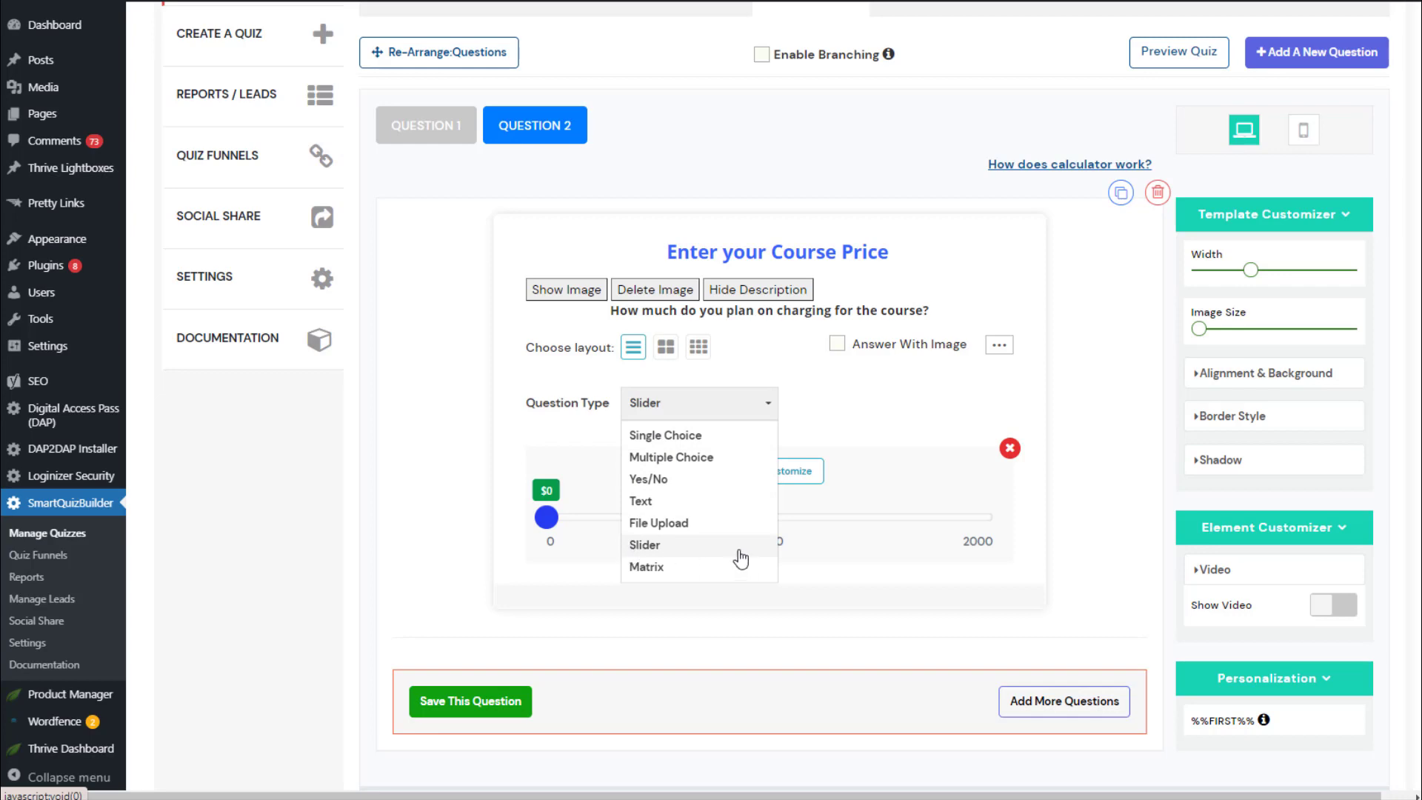
scroll(429, 388, up, 3)
click(917, 166)
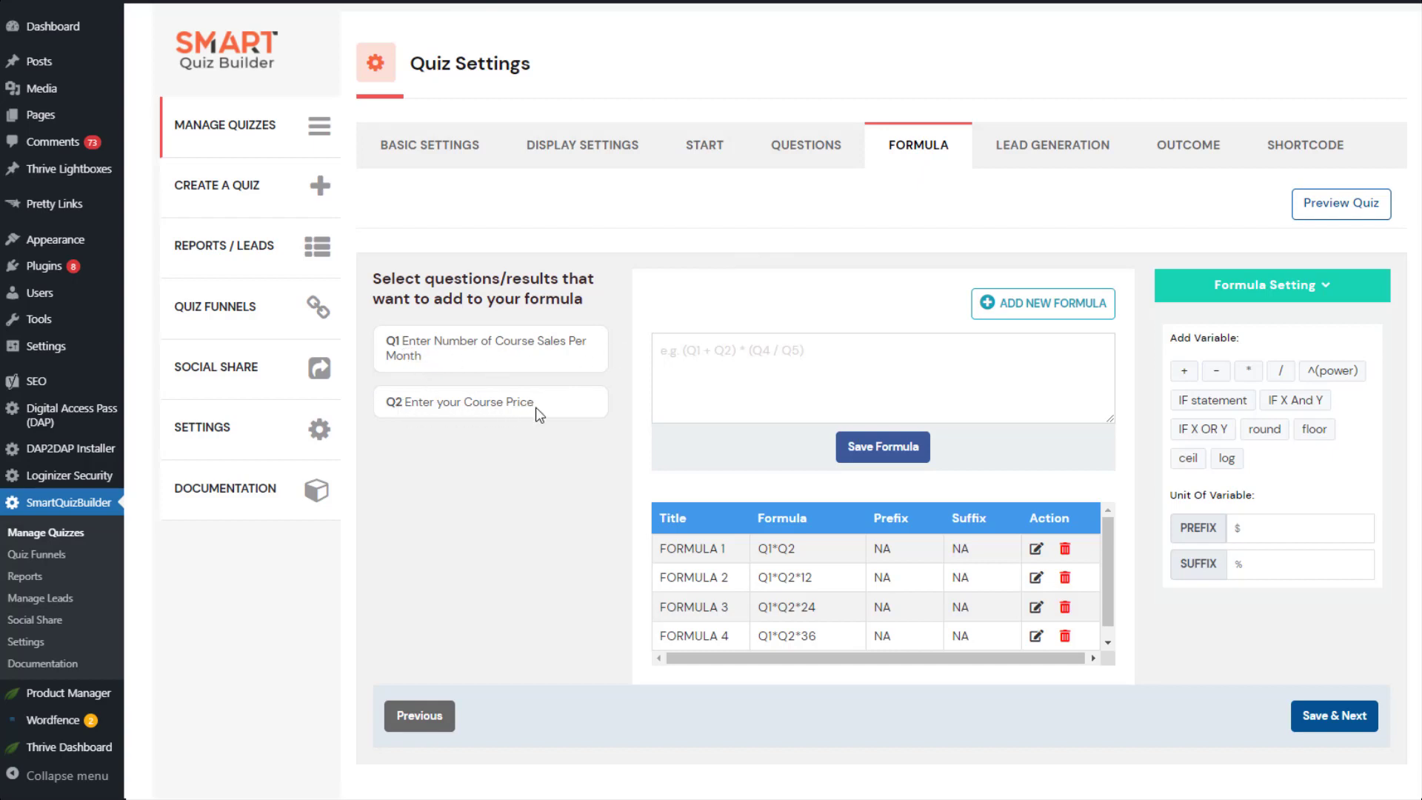
- Build the sample expression Q1+Q2 in a new formula from the course sales and course price questions
click(728, 368)
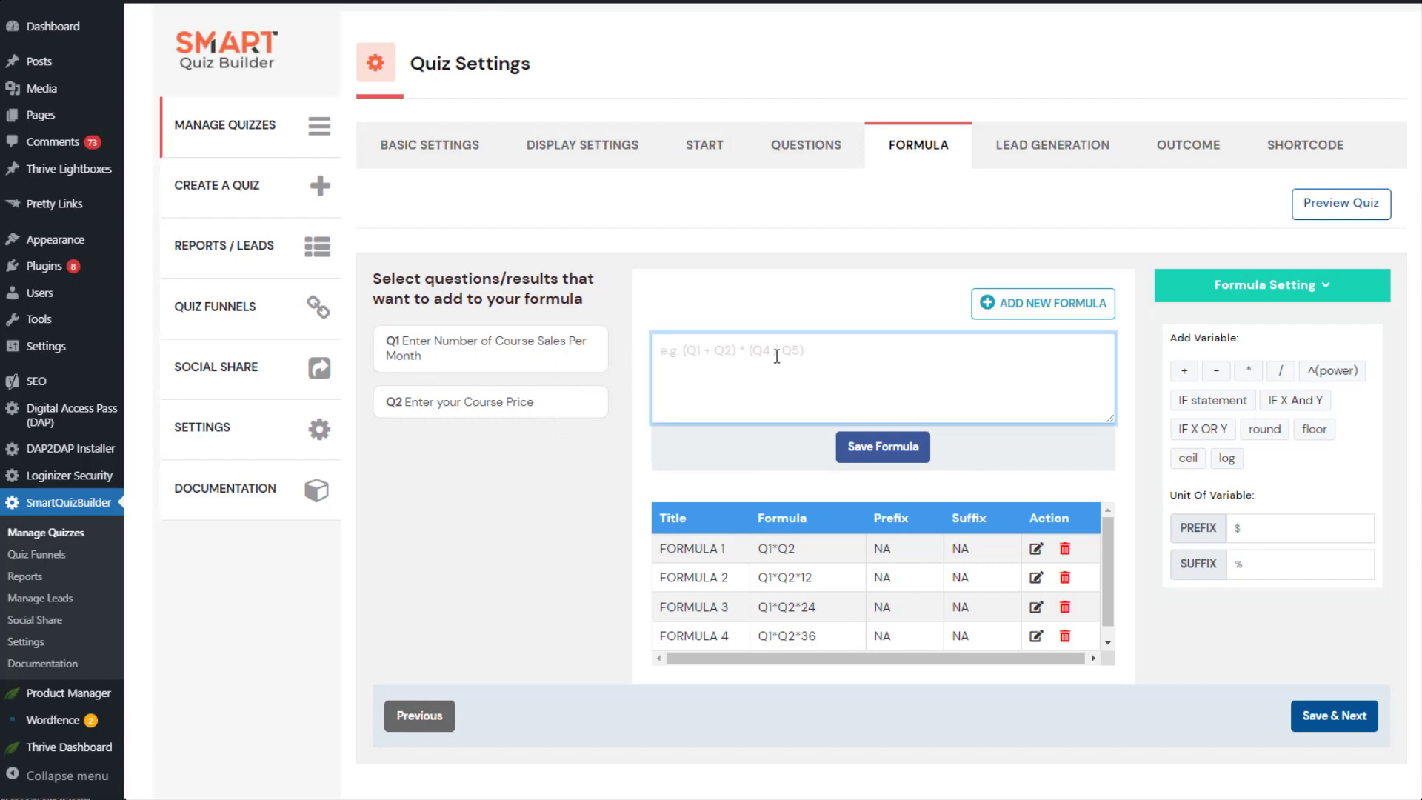
click(590, 348)
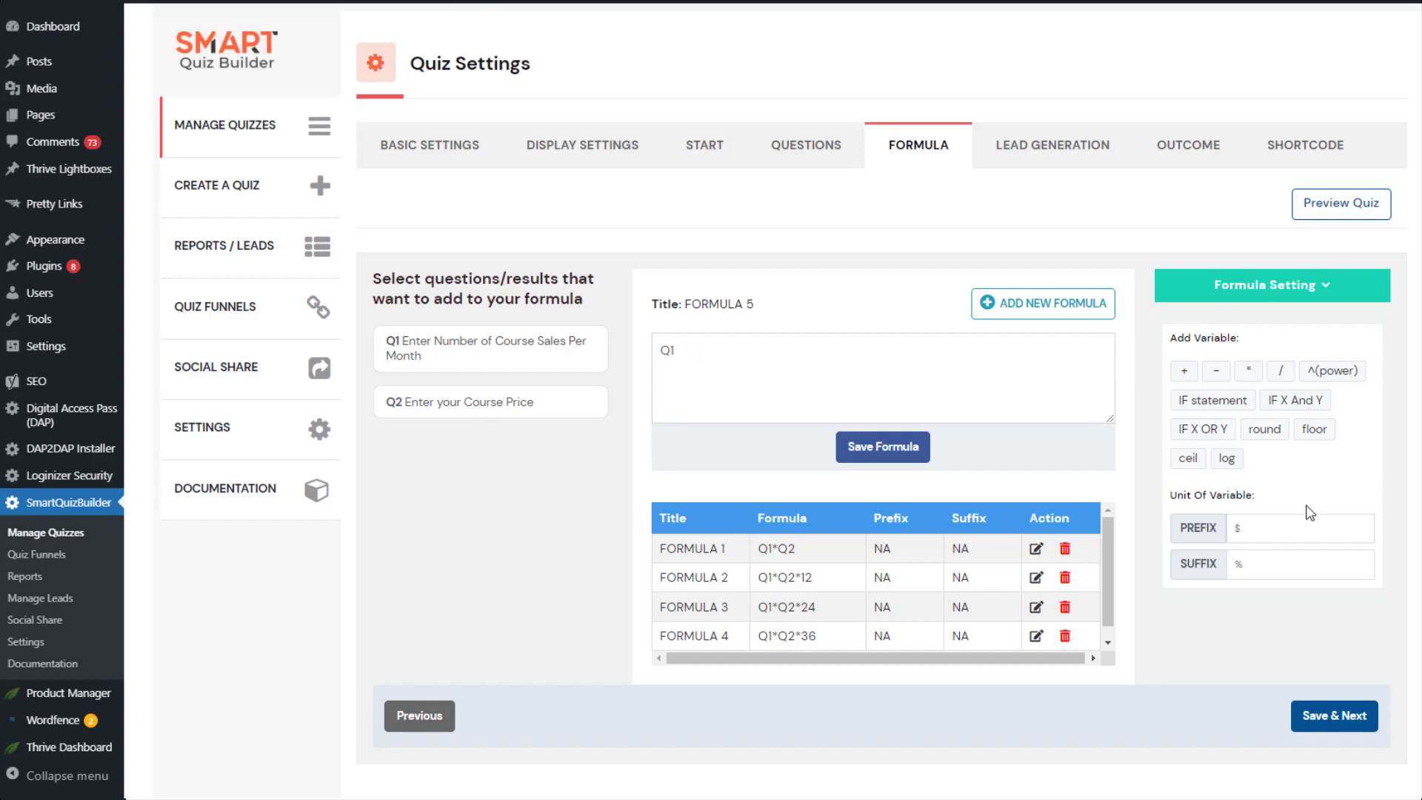
click(1184, 372)
click(454, 400)
drag(711, 356, 646, 363)
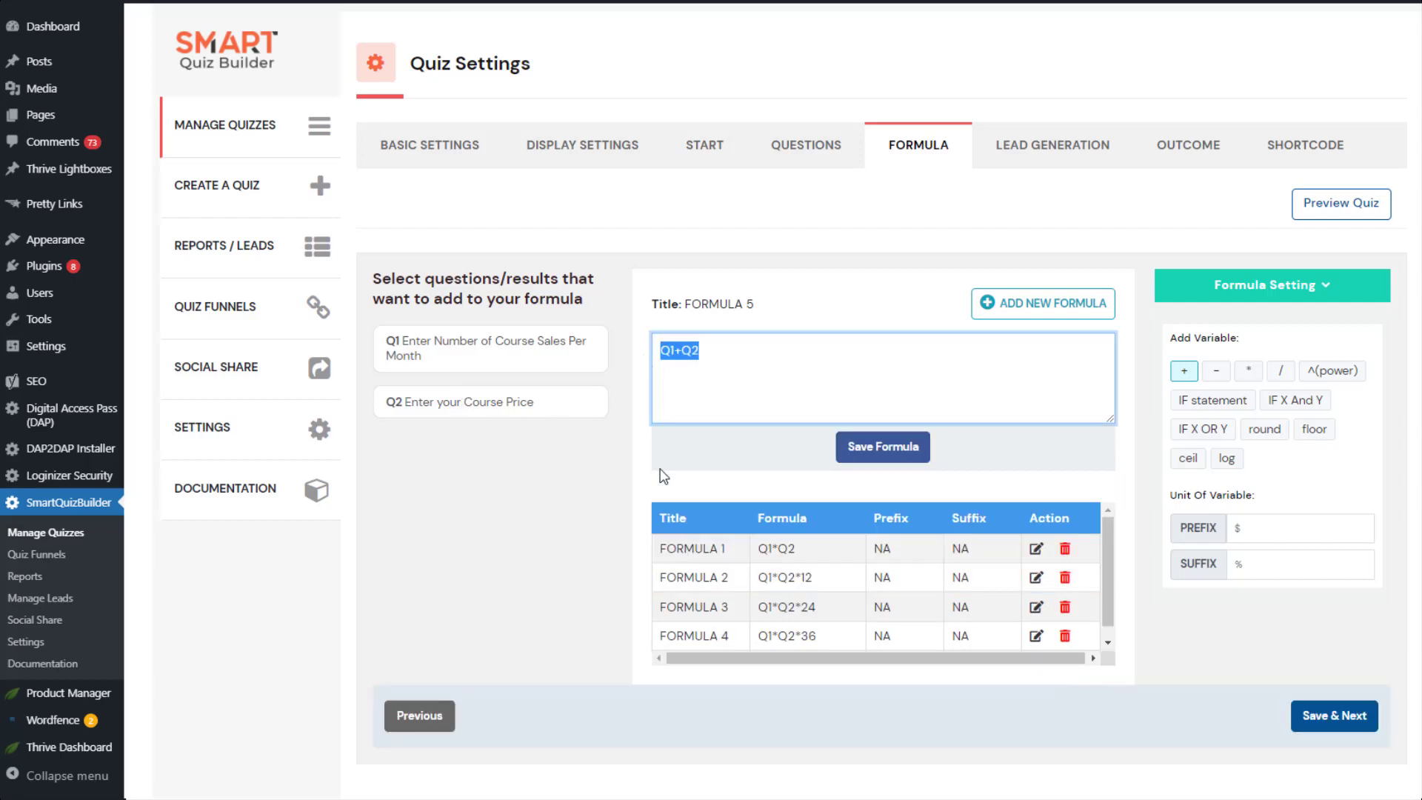
- Replace the expression with the IF X OR Y sample ((Q1<Q2) || (Q3<Q4)) ? 20:10, examine its explanation, and clear the formula
click(689, 383)
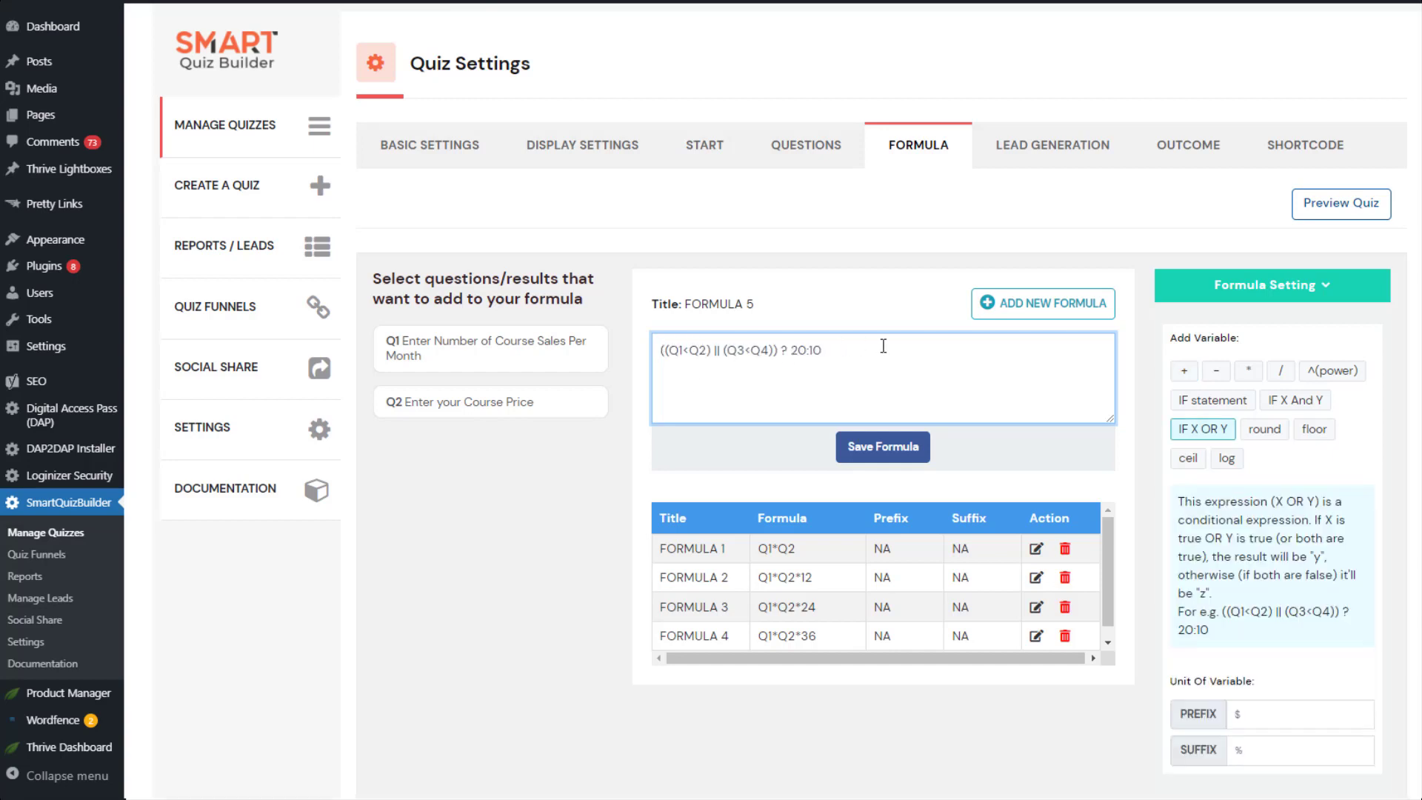
drag(824, 351, 575, 347)
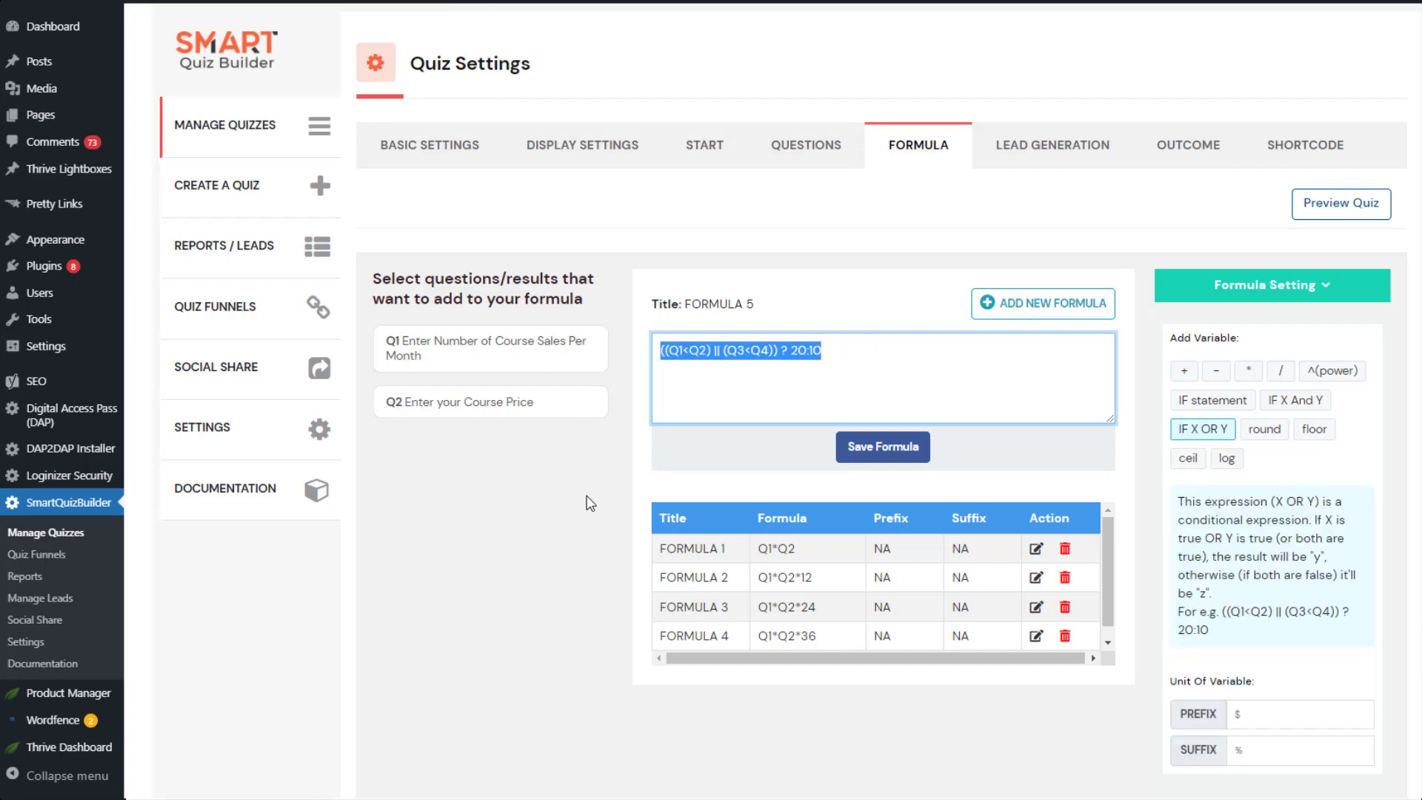
click(503, 560)
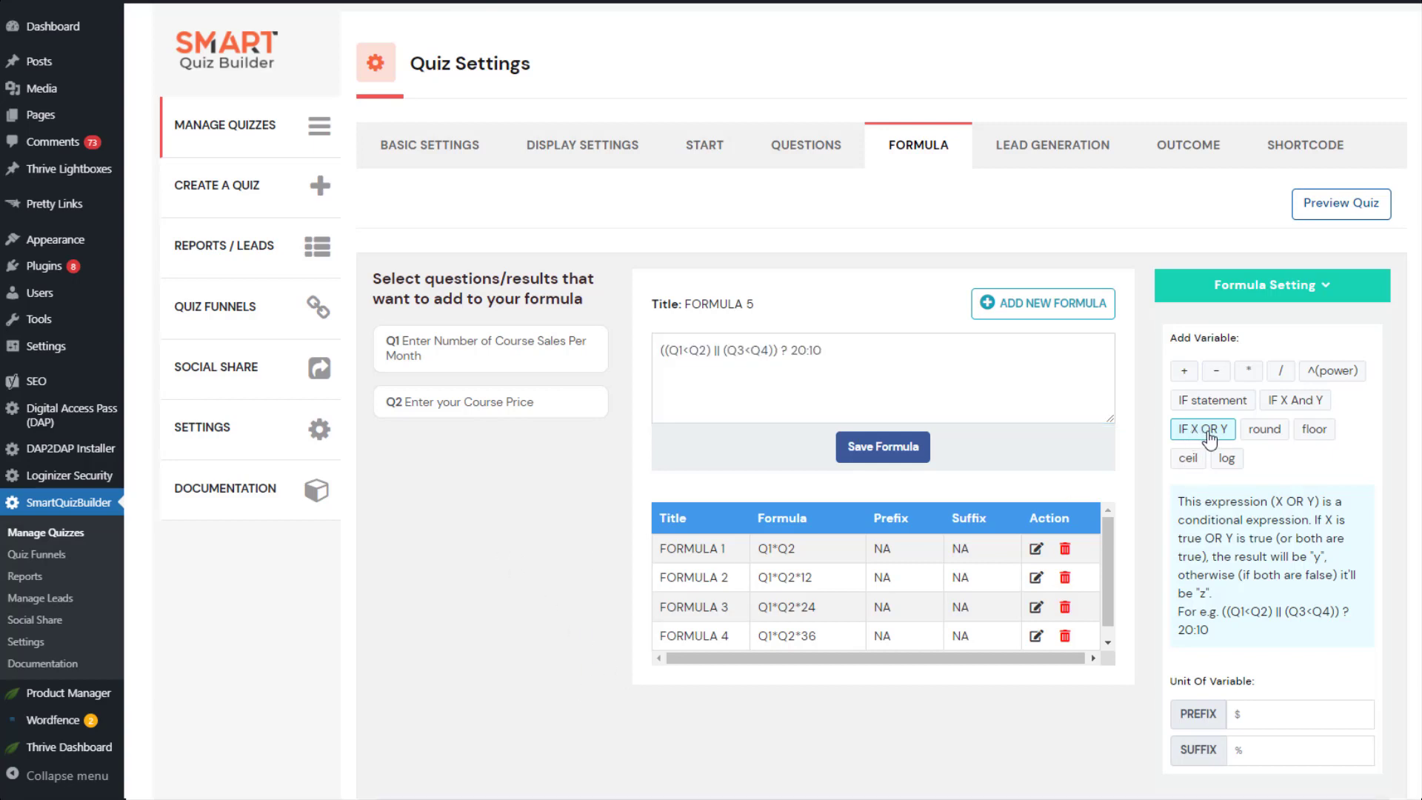
drag(1219, 631, 1222, 611)
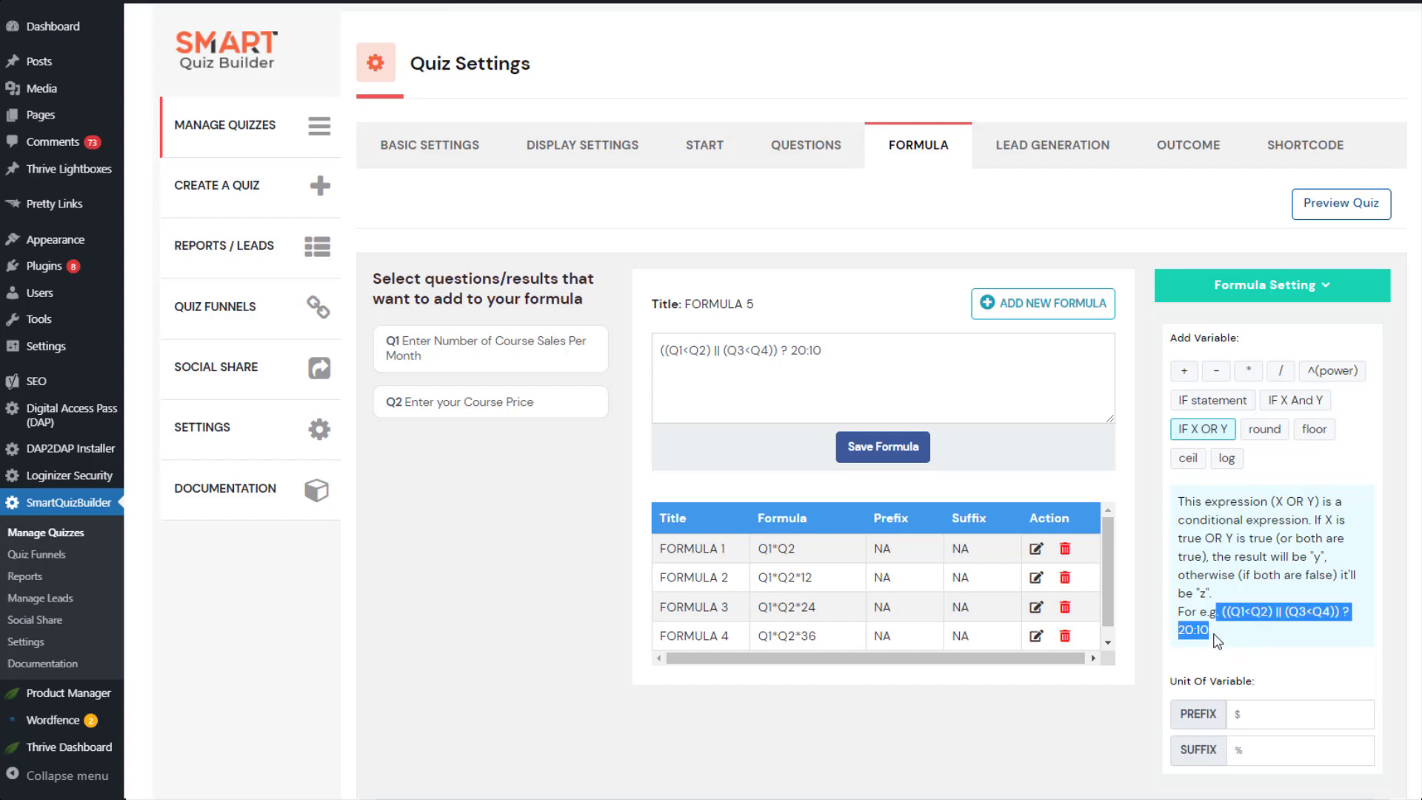
click(843, 394)
key(ctrl+a)
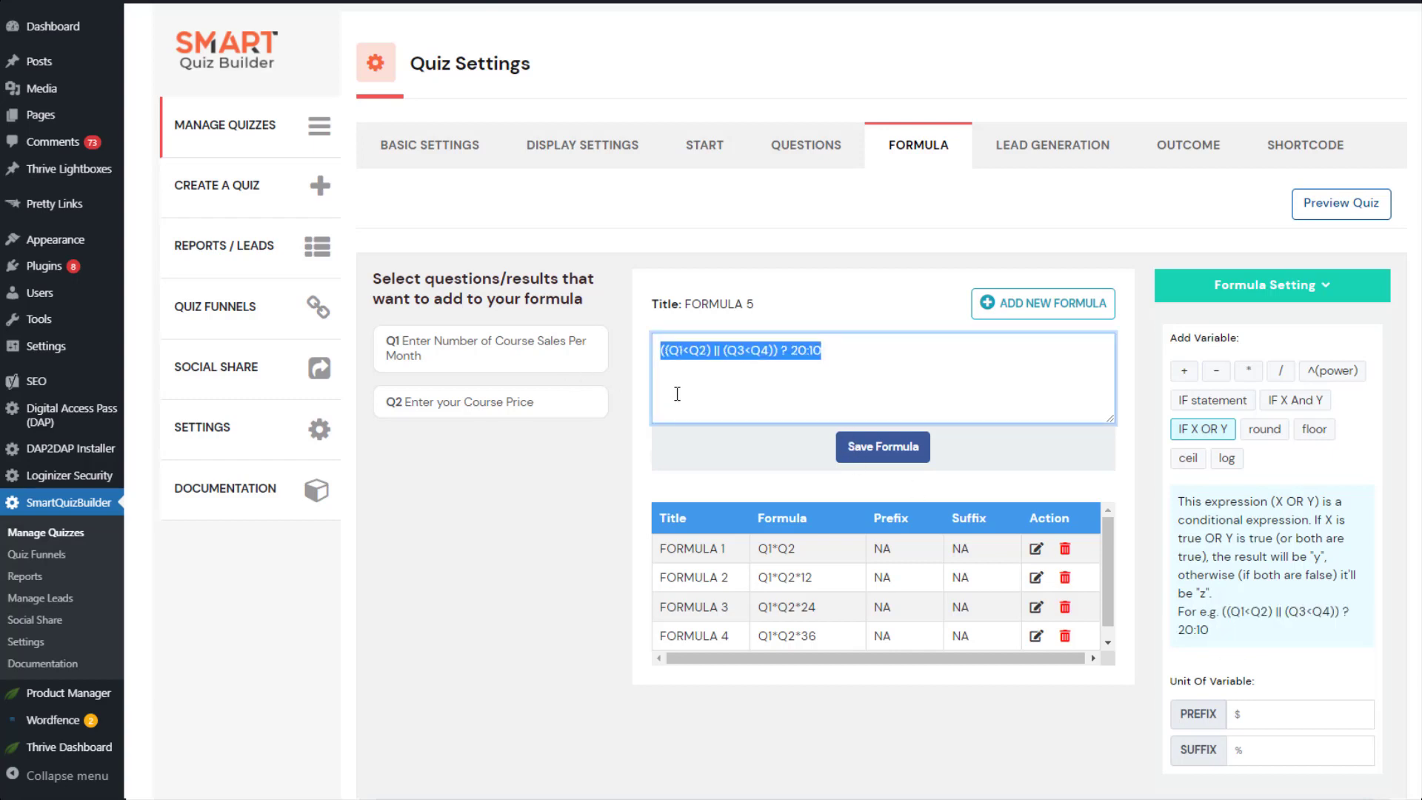
click(677, 394)
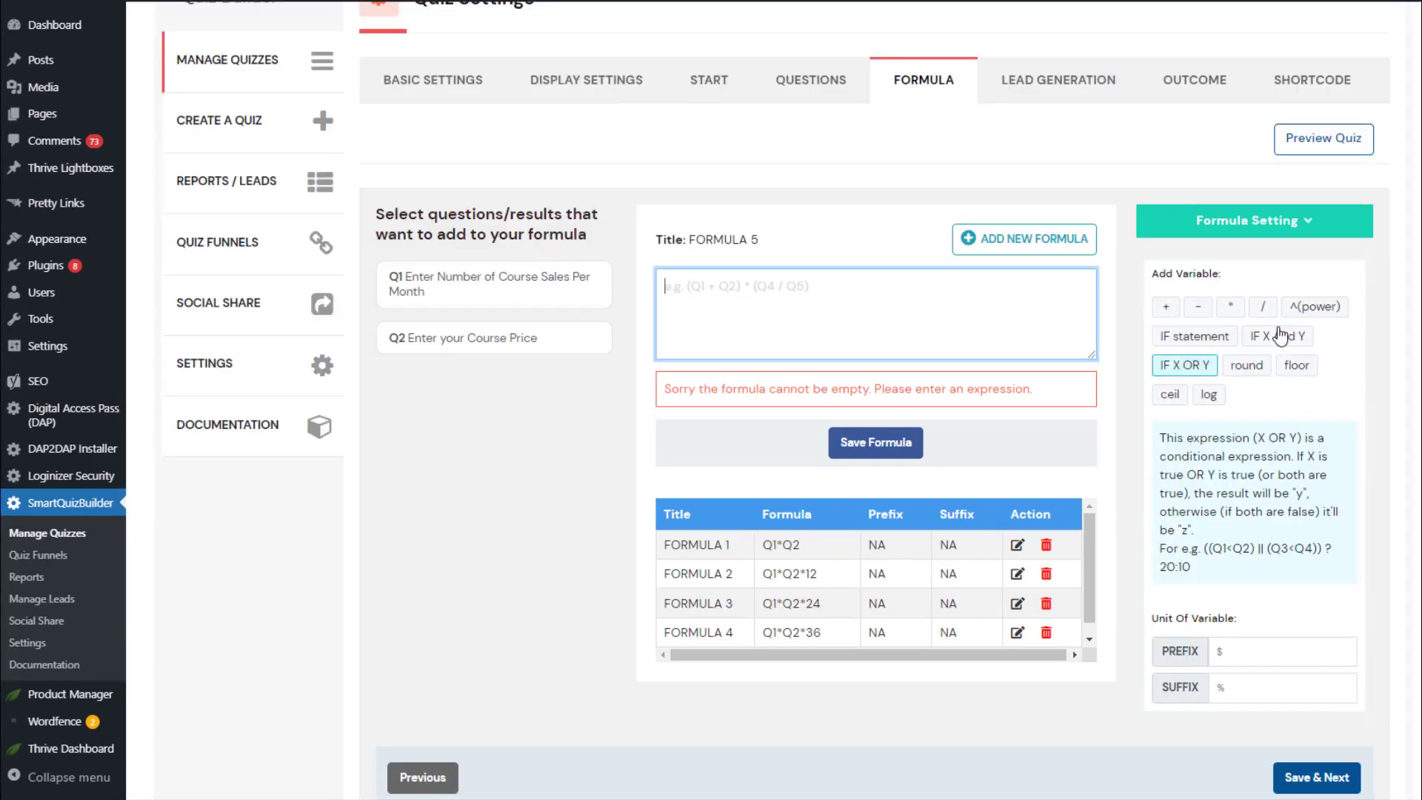
- Insert the IF X And Y sample ((Q1<Q2) && (Q3<Q4)) ? 20:10, examine its condition and result values, and clear the formula
click(1278, 338)
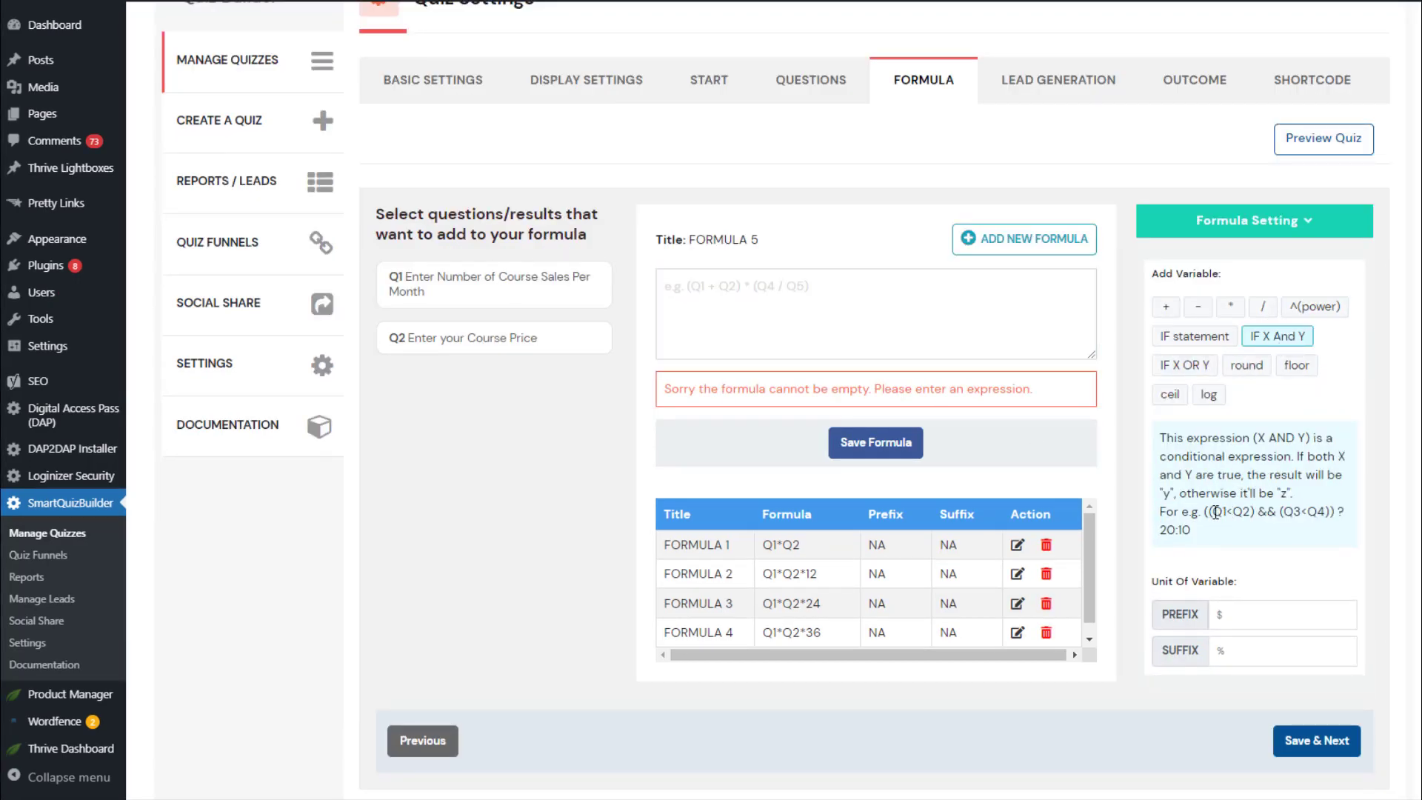
drag(1209, 513, 744, 331)
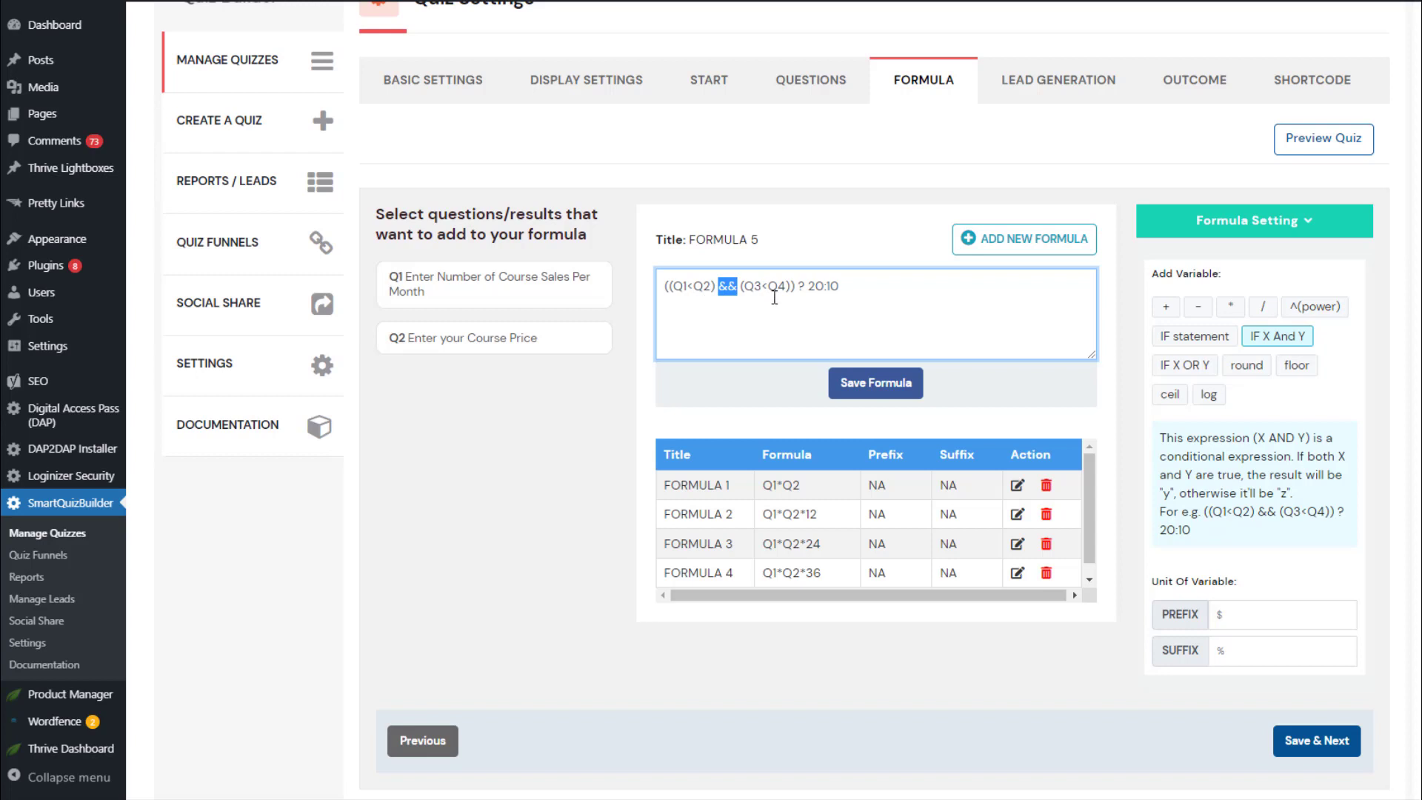
double_click(815, 286)
double_click(832, 285)
click(739, 287)
key(ctrl+a)
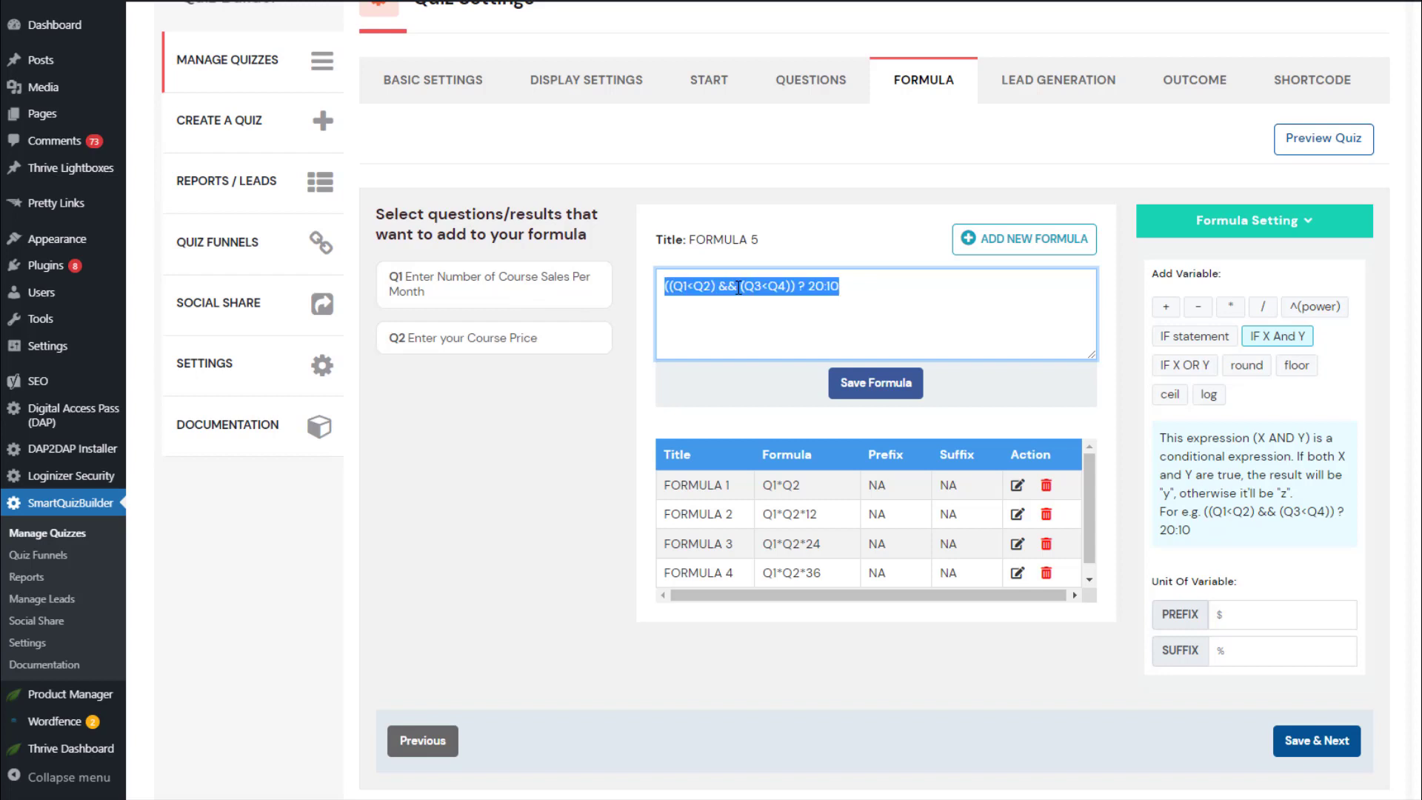
key(BackSpace)
- Insert the IF statement sample (Q1<Q2)?Q4:Q3 into the formula and examine its condition and result values
click(1185, 335)
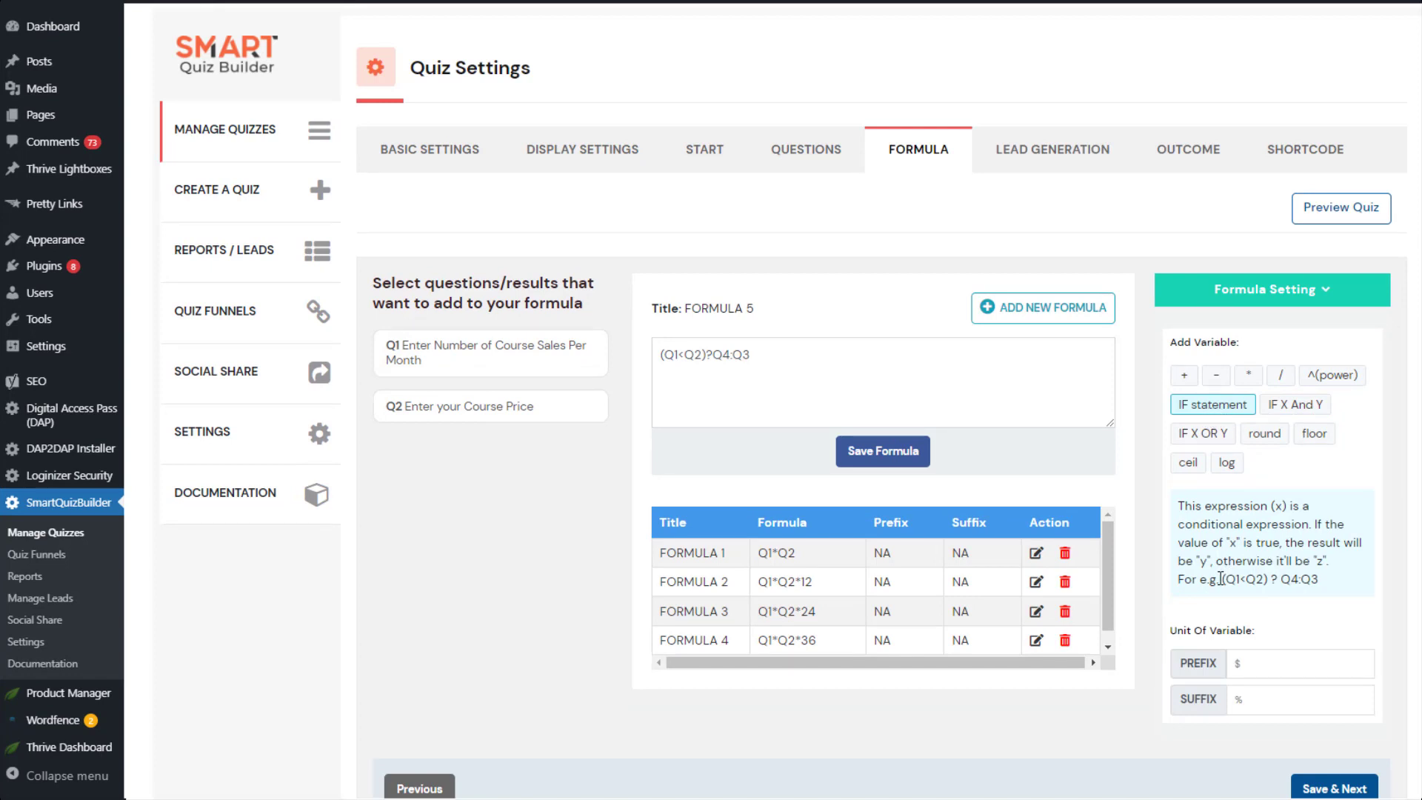
drag(1223, 578, 1320, 581)
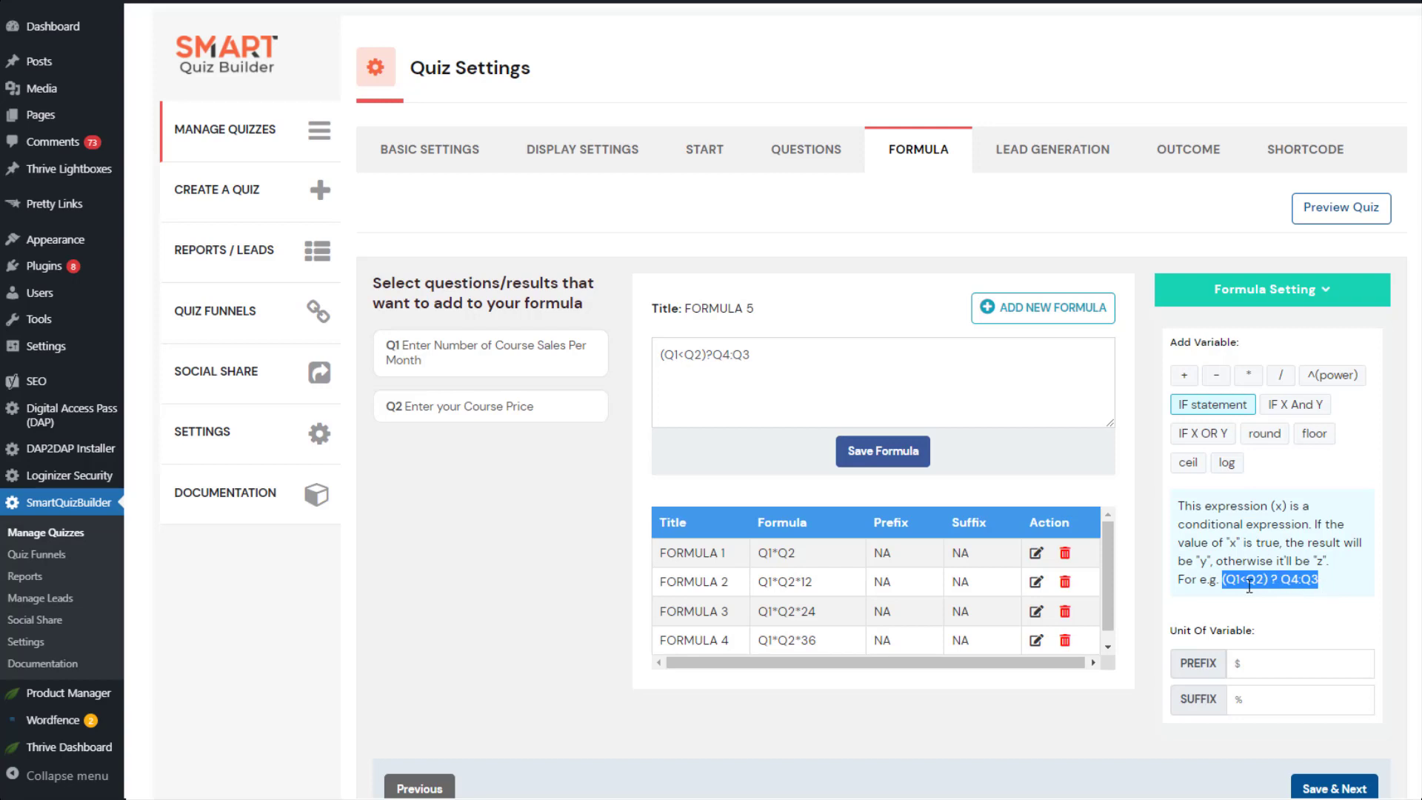
triple_click(814, 363)
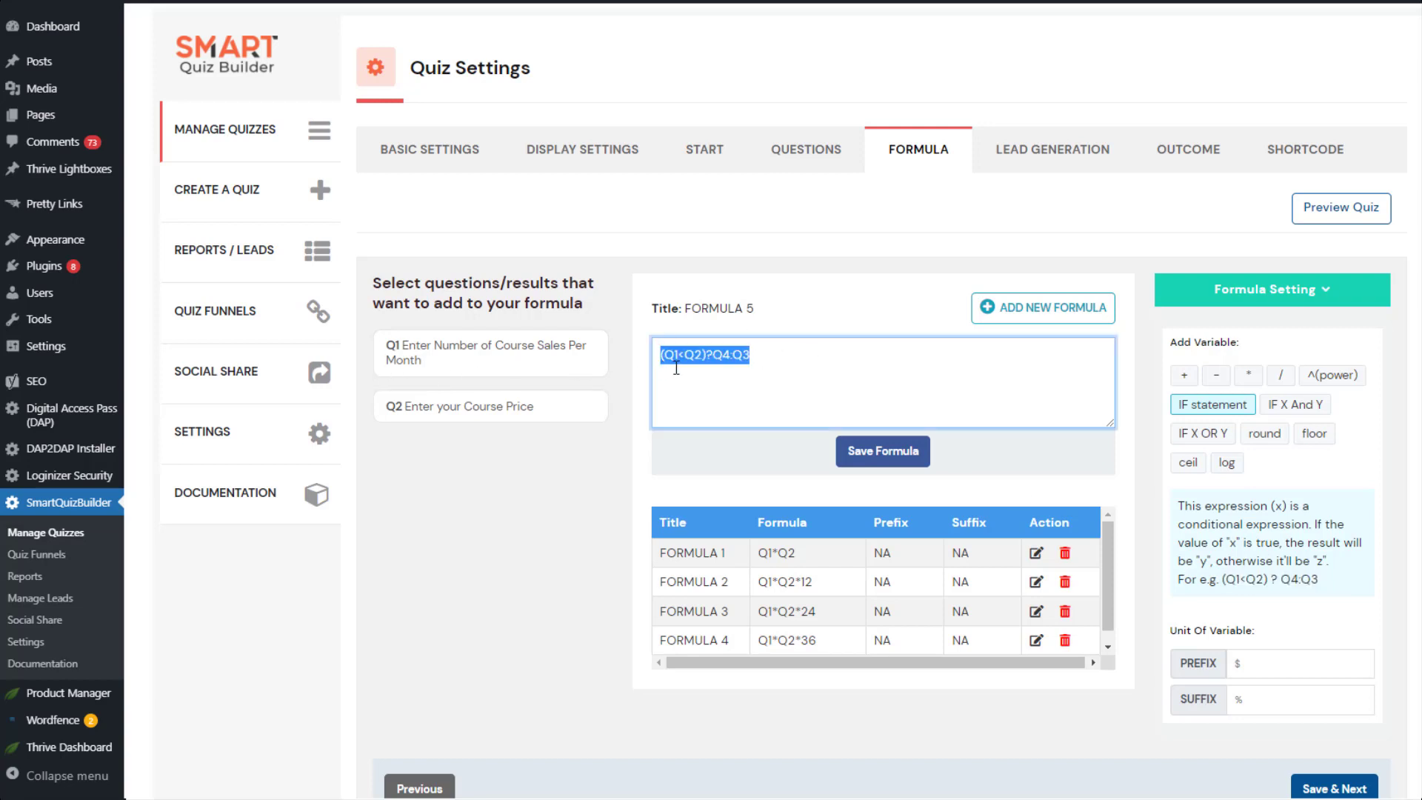
click(748, 362)
double_click(717, 358)
click(770, 355)
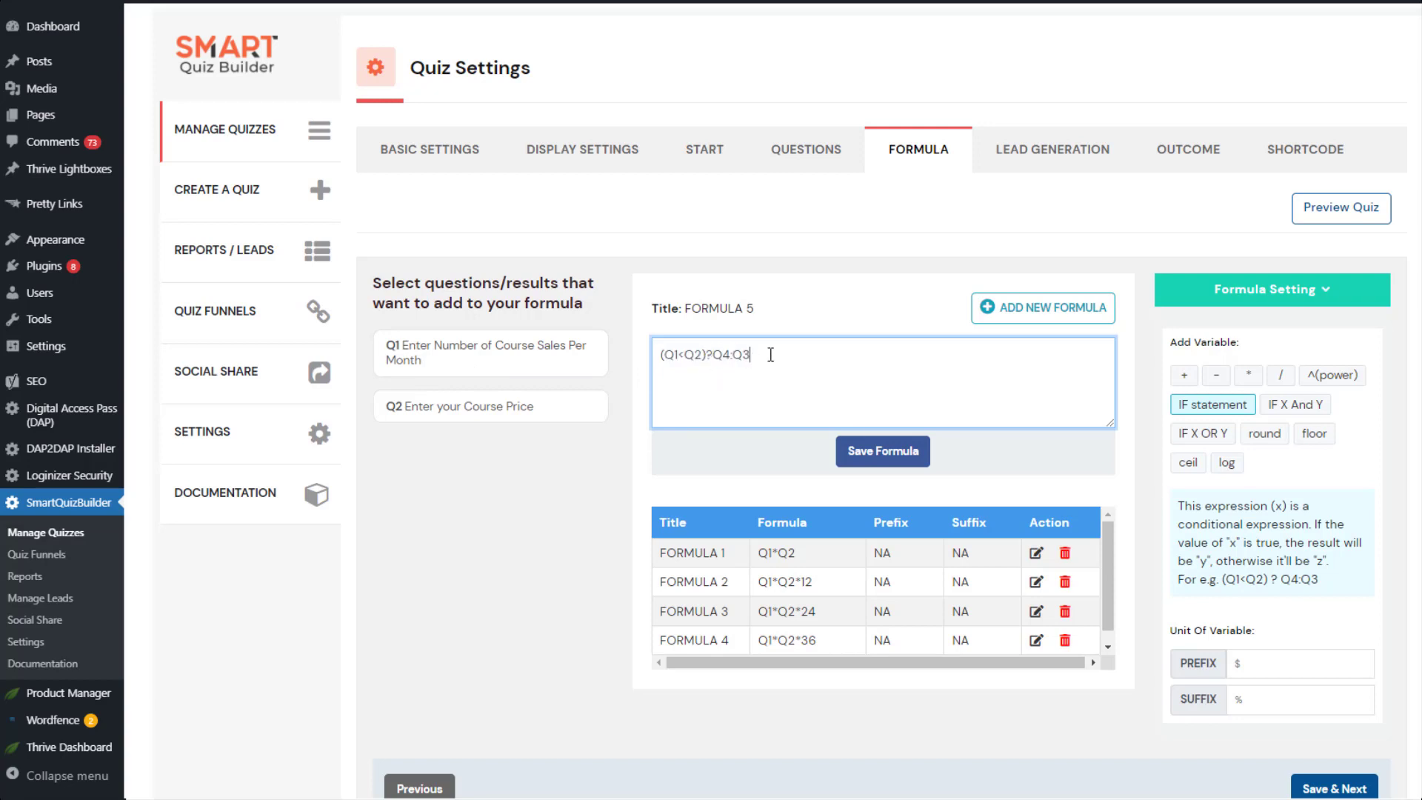
click(740, 407)
- Open FORMULA 1 for editing and compare its expression with those of the other saved formulas
click(1036, 554)
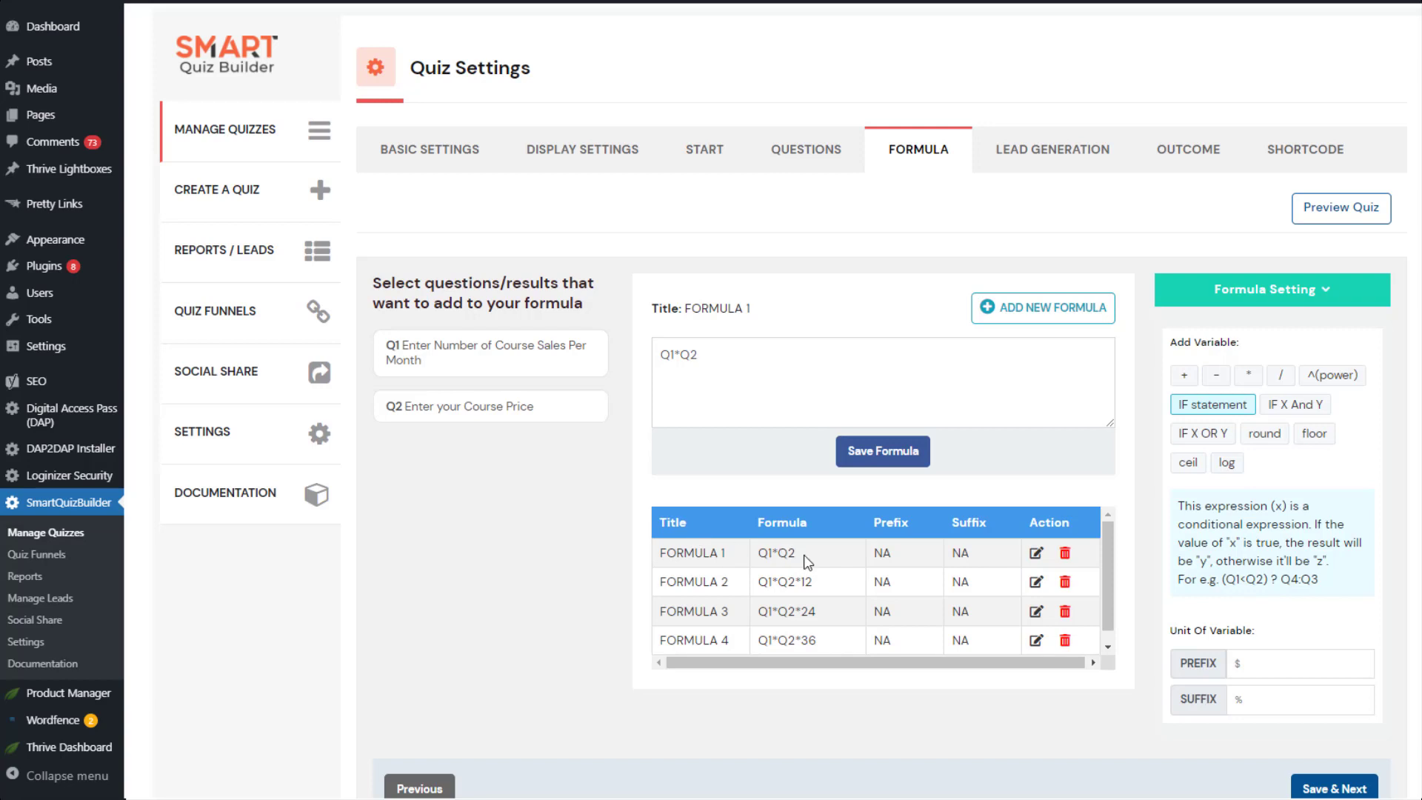
drag(699, 356, 634, 369)
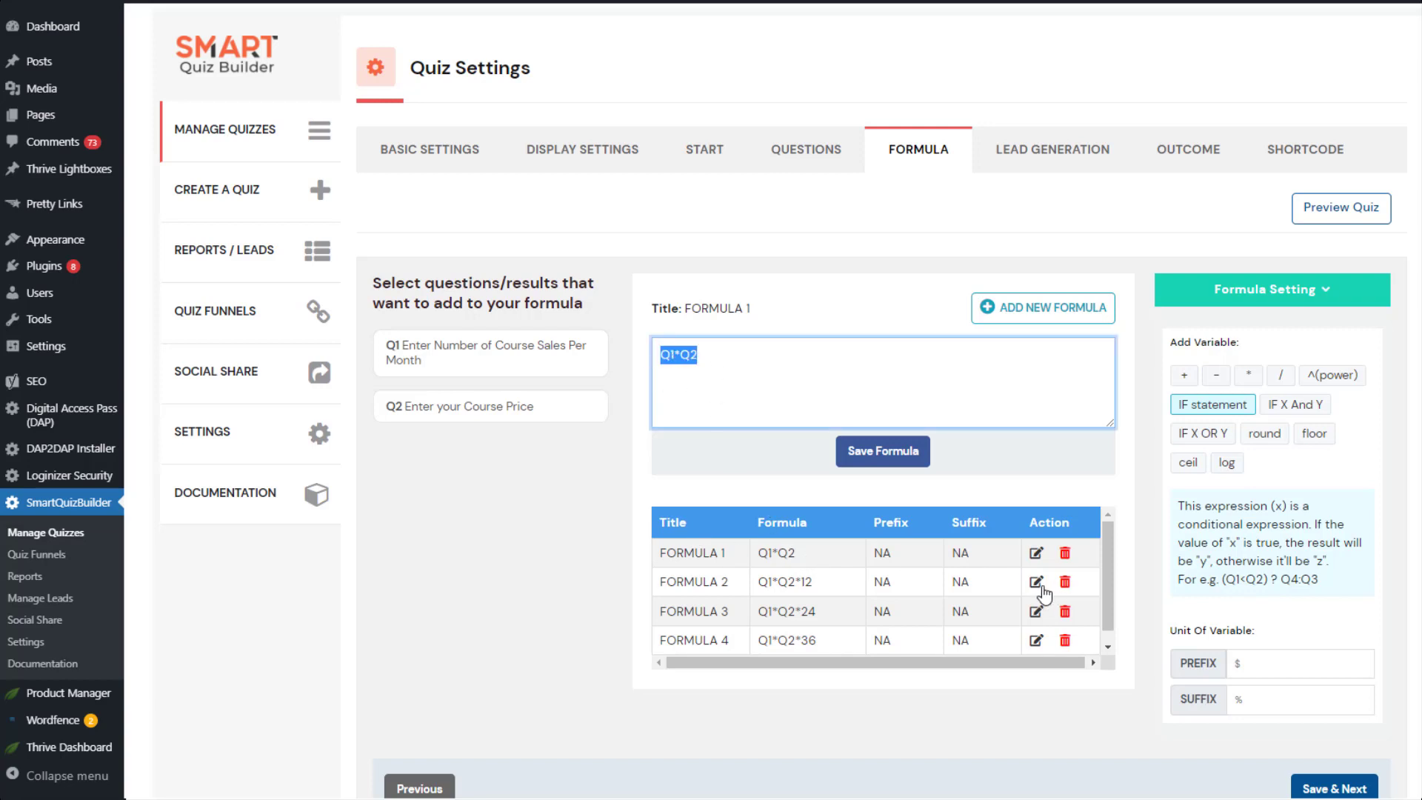
click(986, 714)
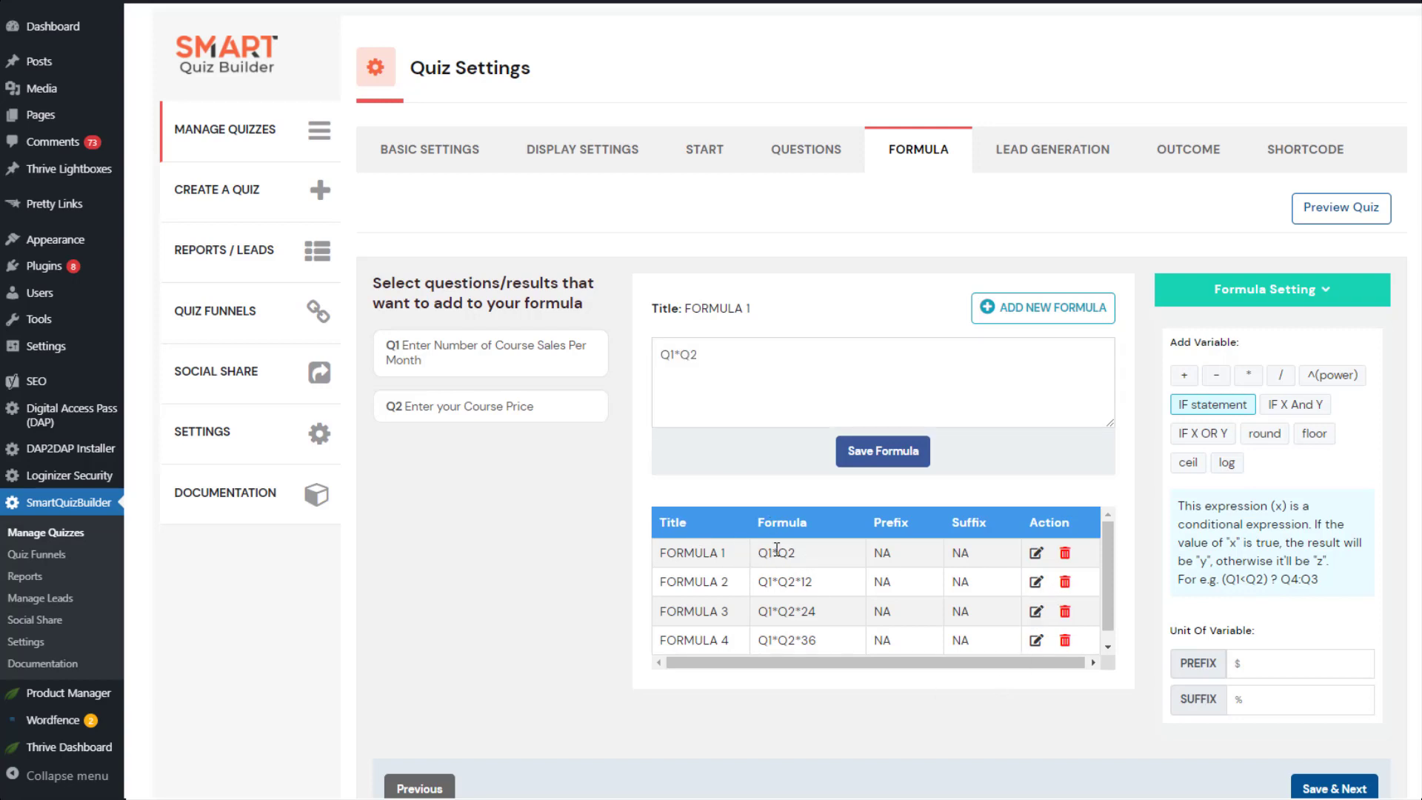
drag(796, 552, 766, 555)
click(791, 552)
click(757, 584)
drag(765, 605, 815, 693)
click(777, 648)
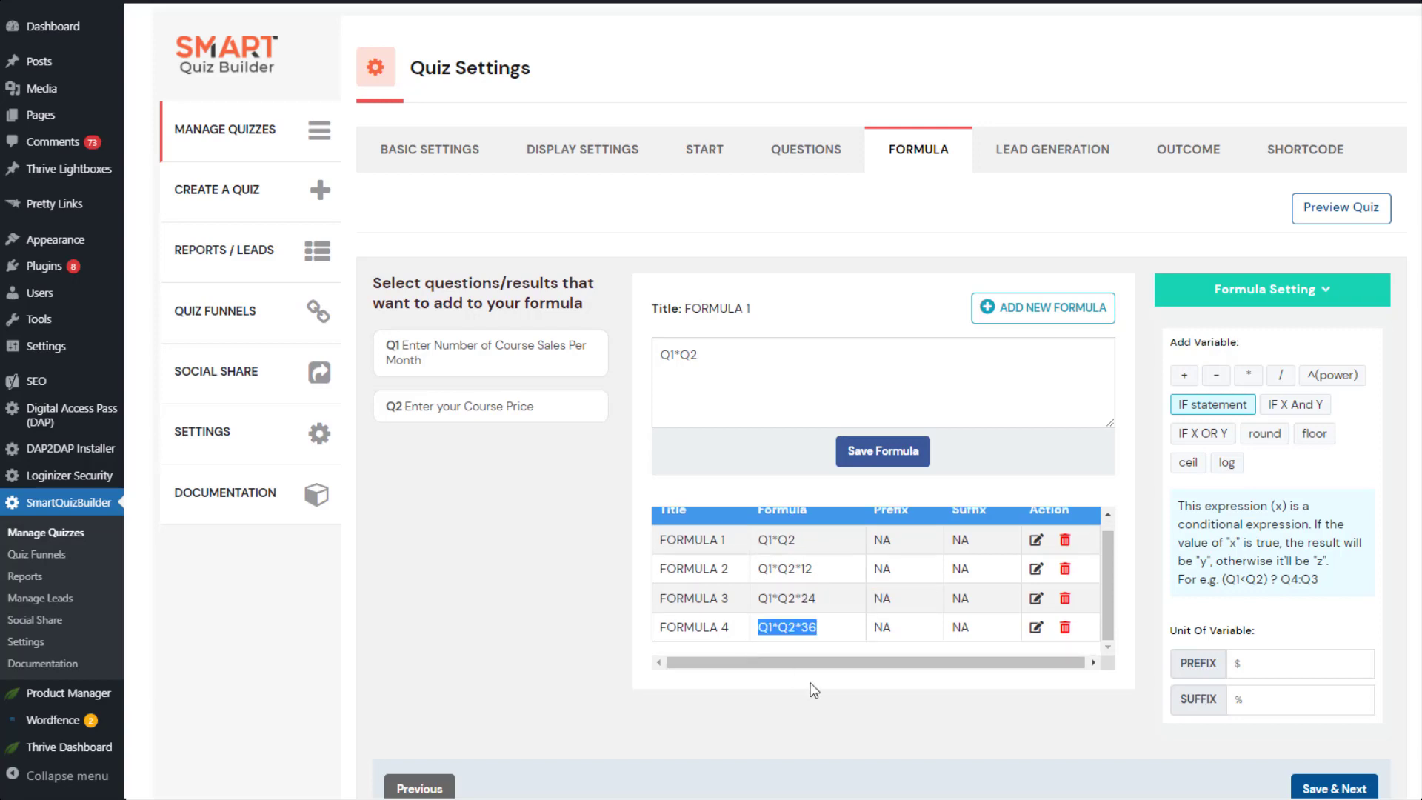
click(817, 618)
scroll(820, 628, up, 1)
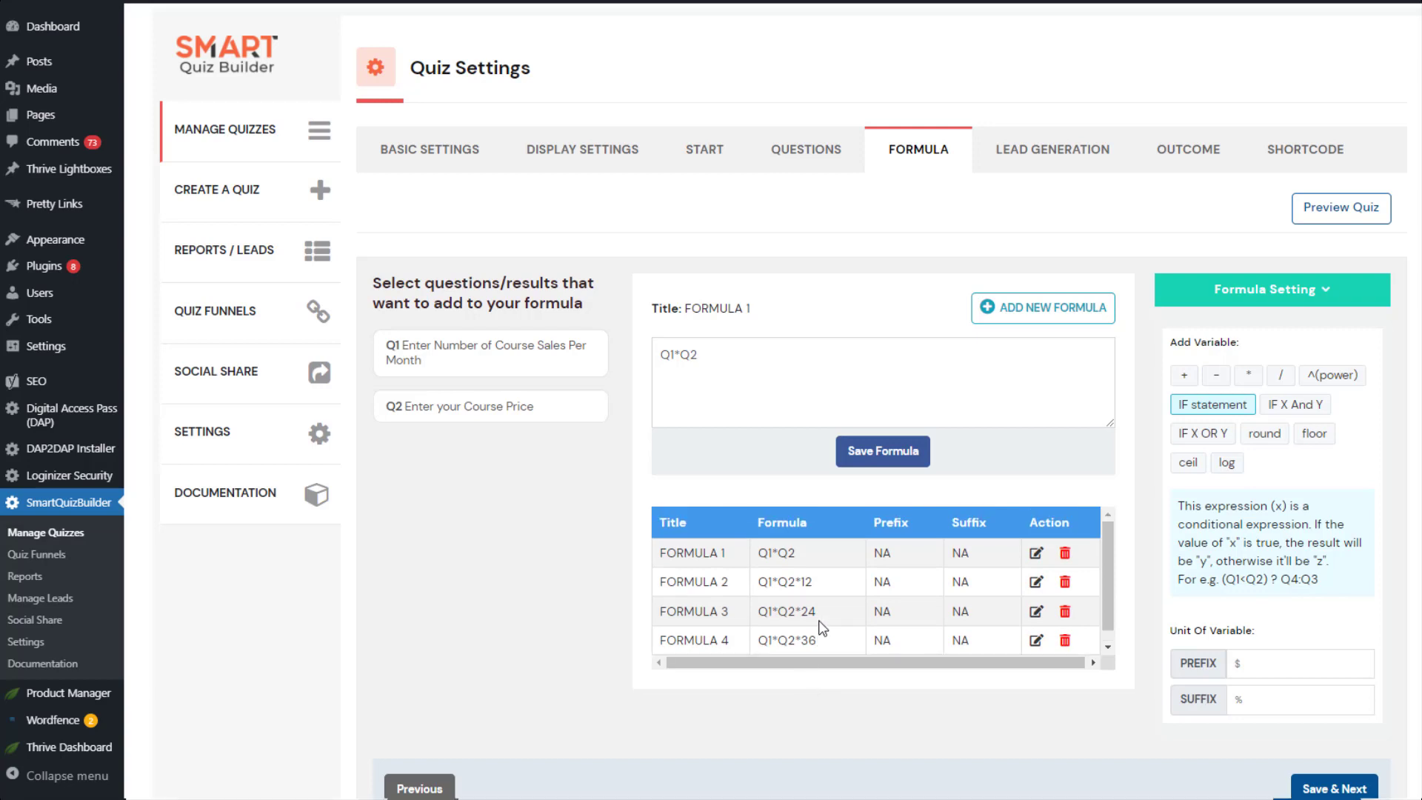
- View the lead generation opt-in screen, and examine the title and description of the quiz's Revenue Estimate outcome
click(1089, 148)
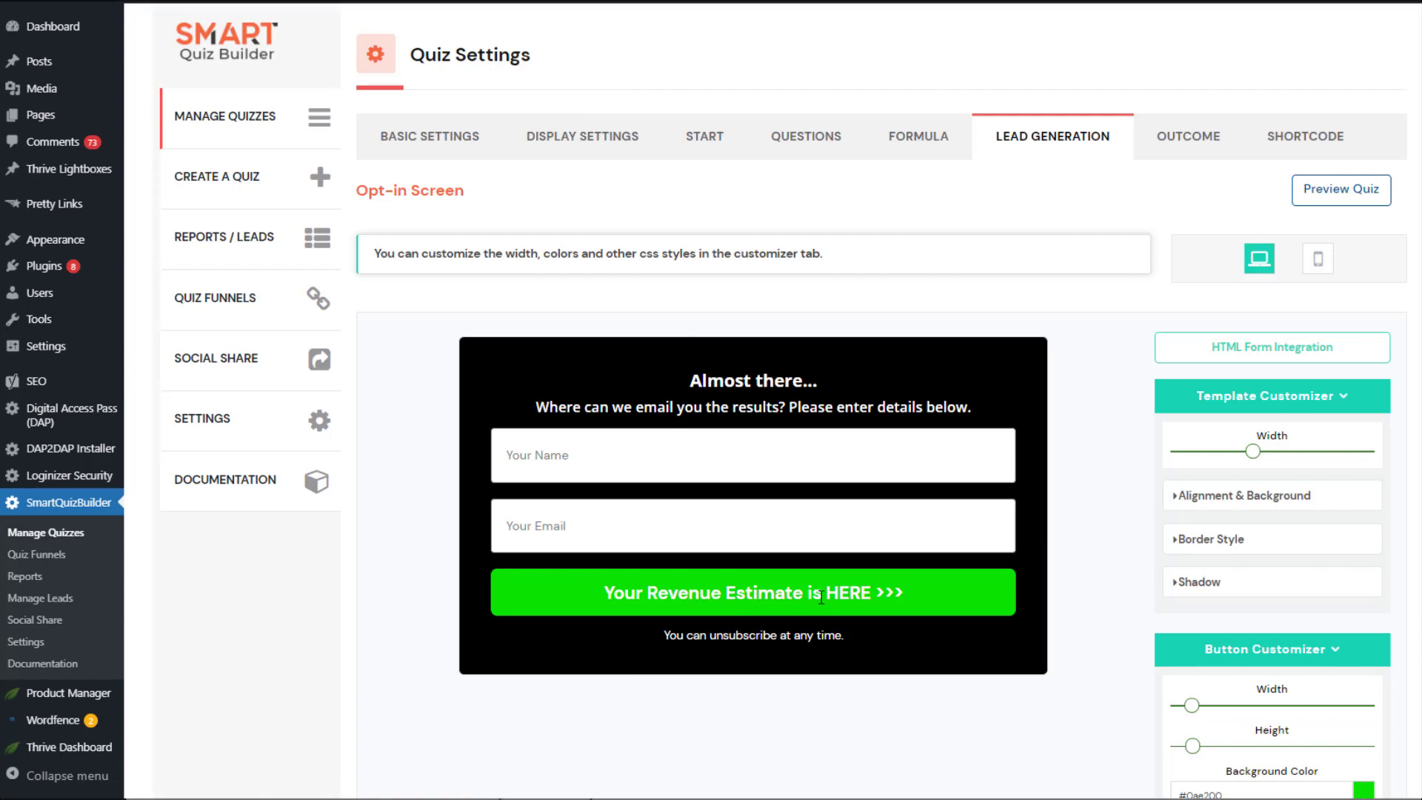
click(1189, 136)
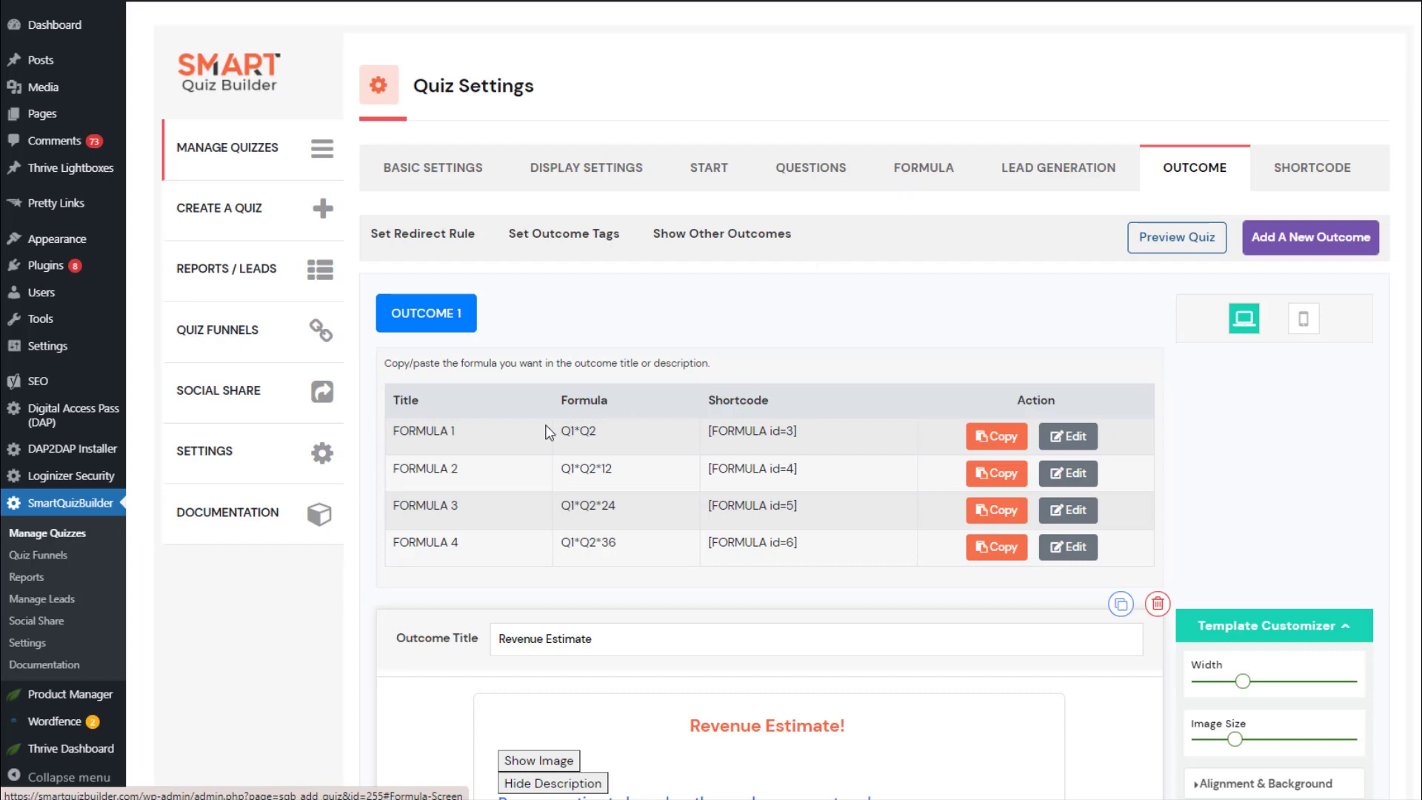
scroll(827, 572, down, 4)
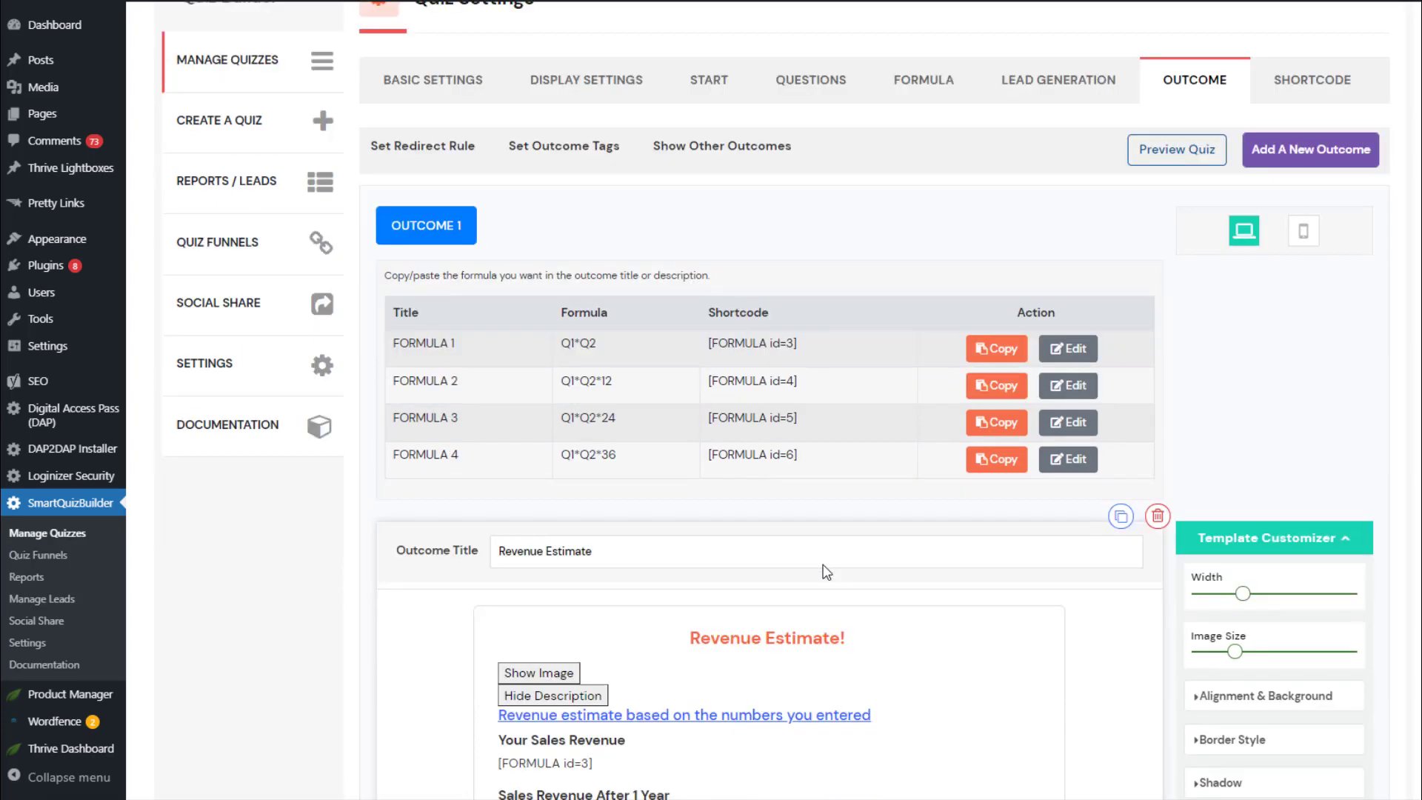
scroll(895, 447, down, 2)
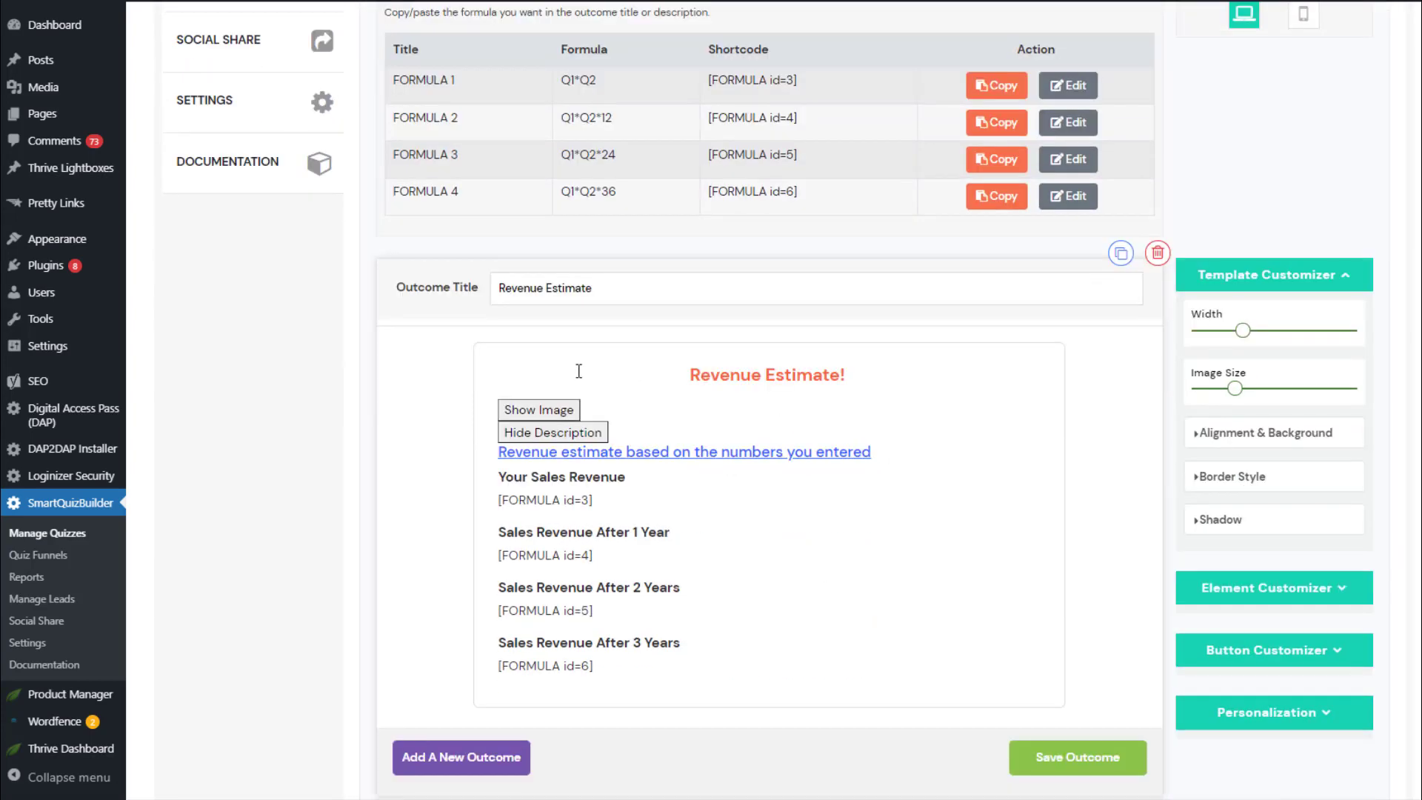
drag(691, 370, 1057, 387)
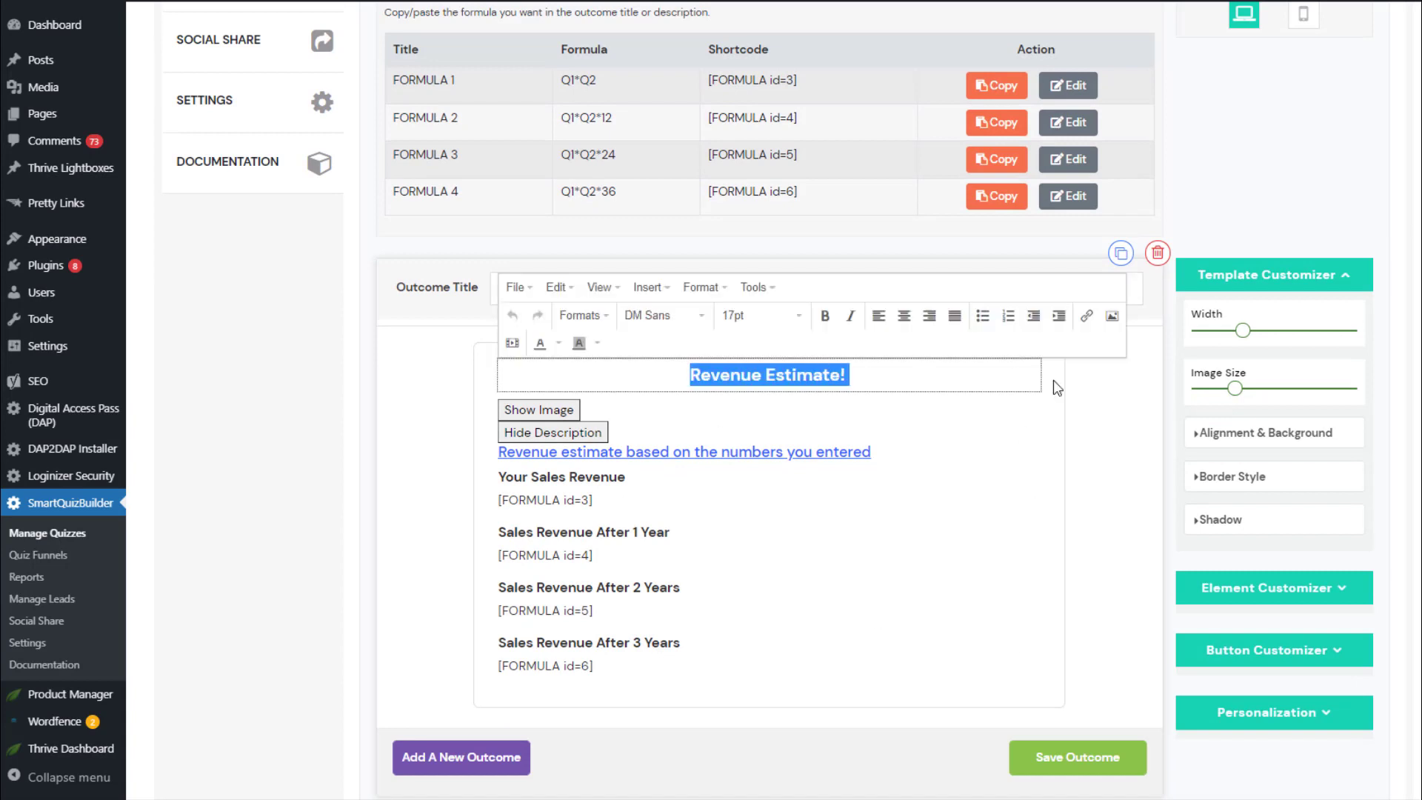
click(393, 474)
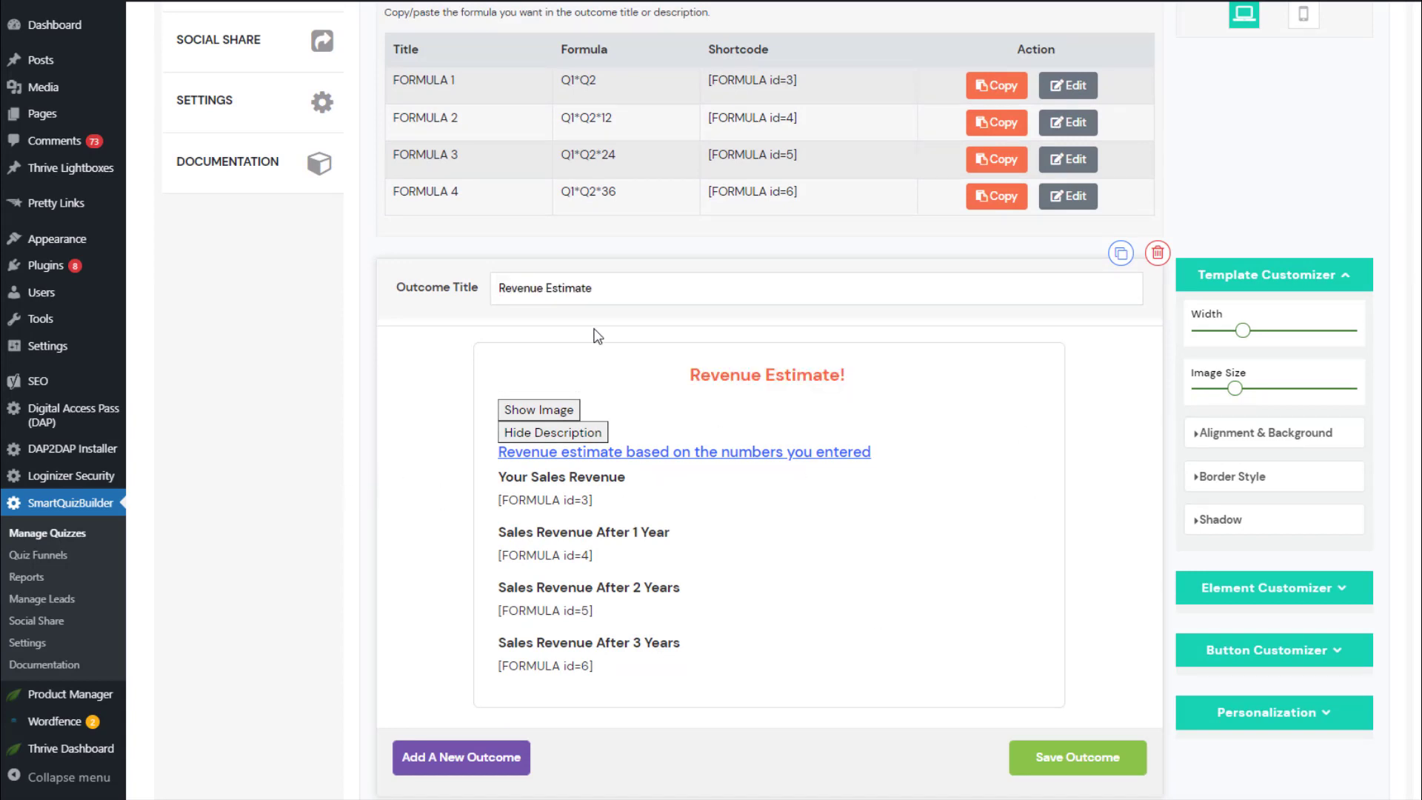
scroll(482, 527, down, 2)
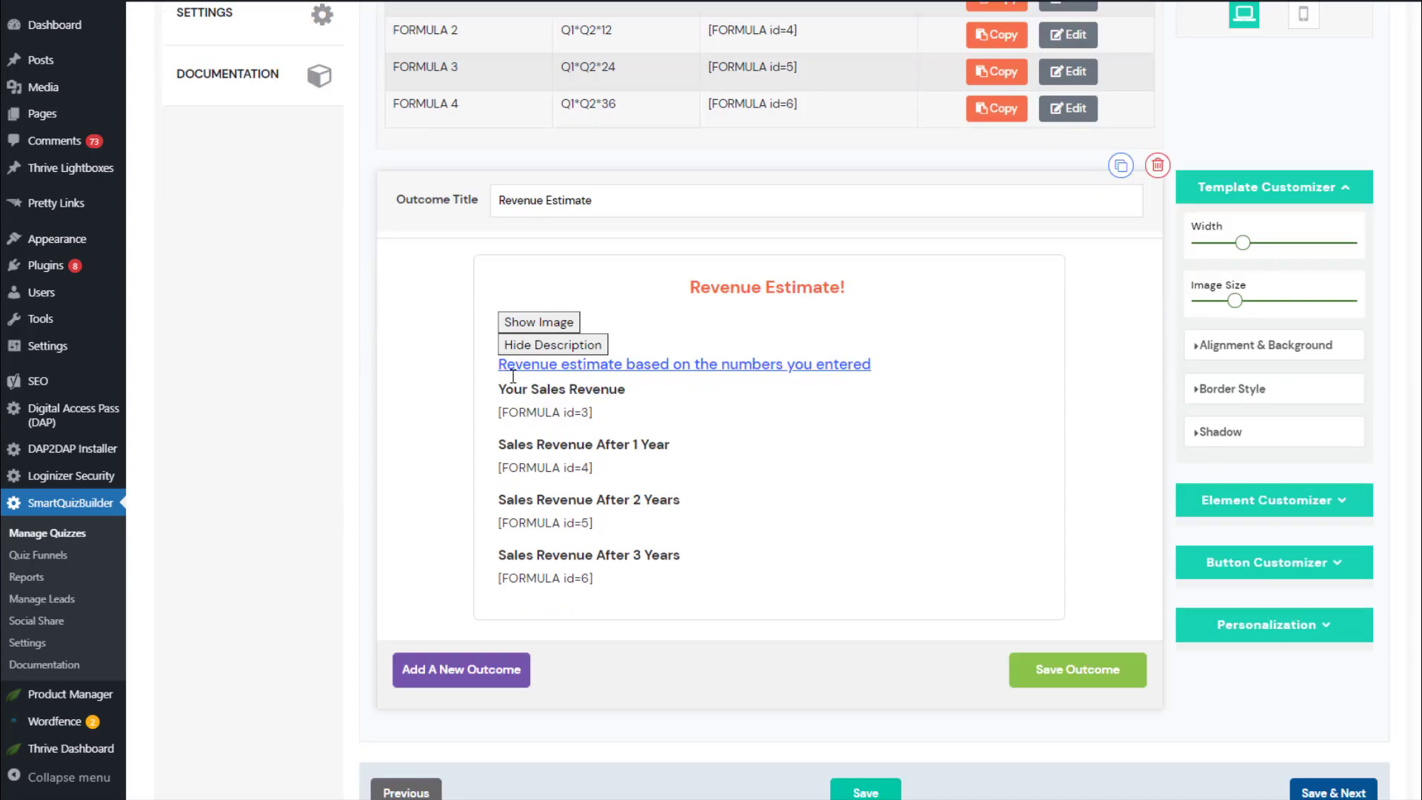
- Copy the FORMULA 1 shortcode and highlight the matching [FORMULA id=3] under Your Sales Revenue in the outcome description
drag(611, 412, 486, 412)
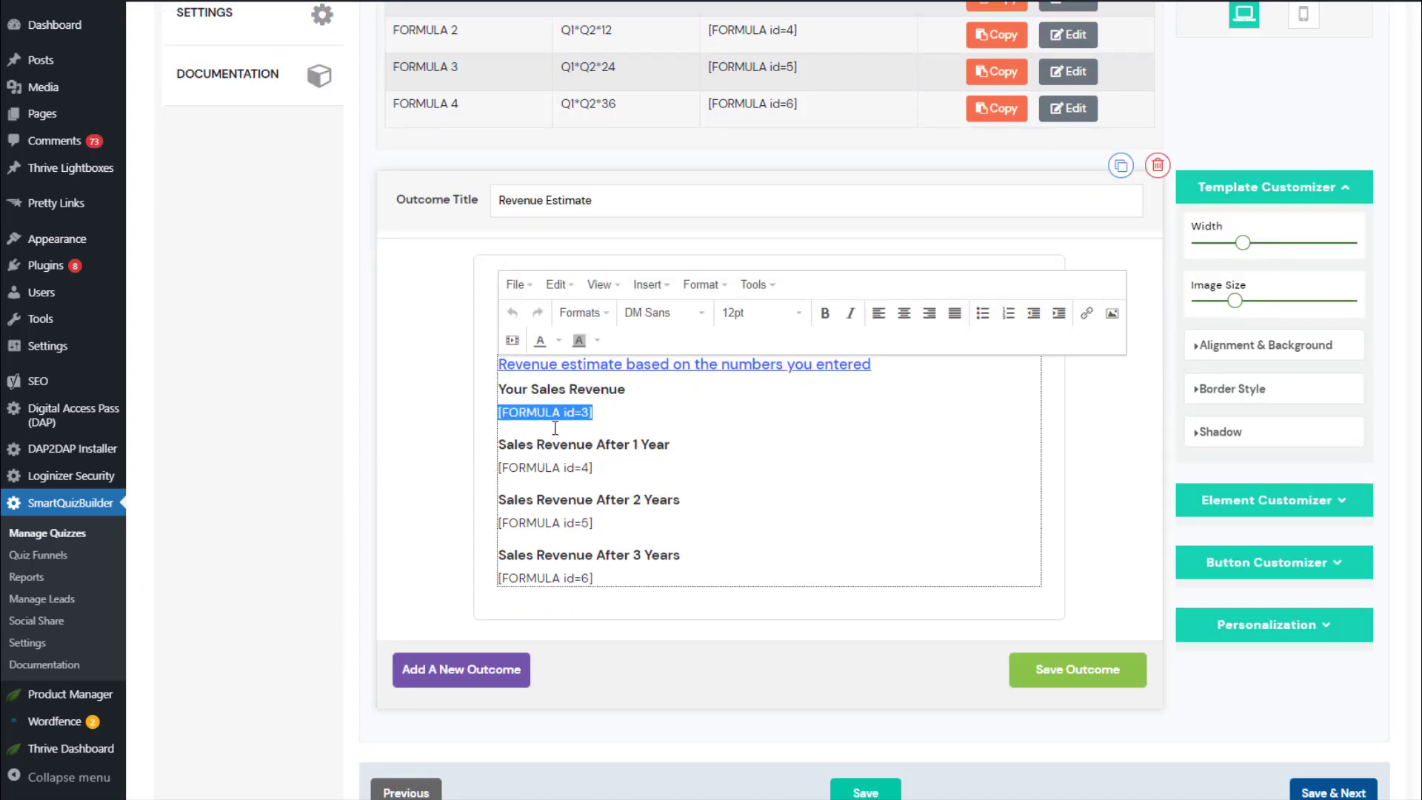
scroll(596, 381, up, 5)
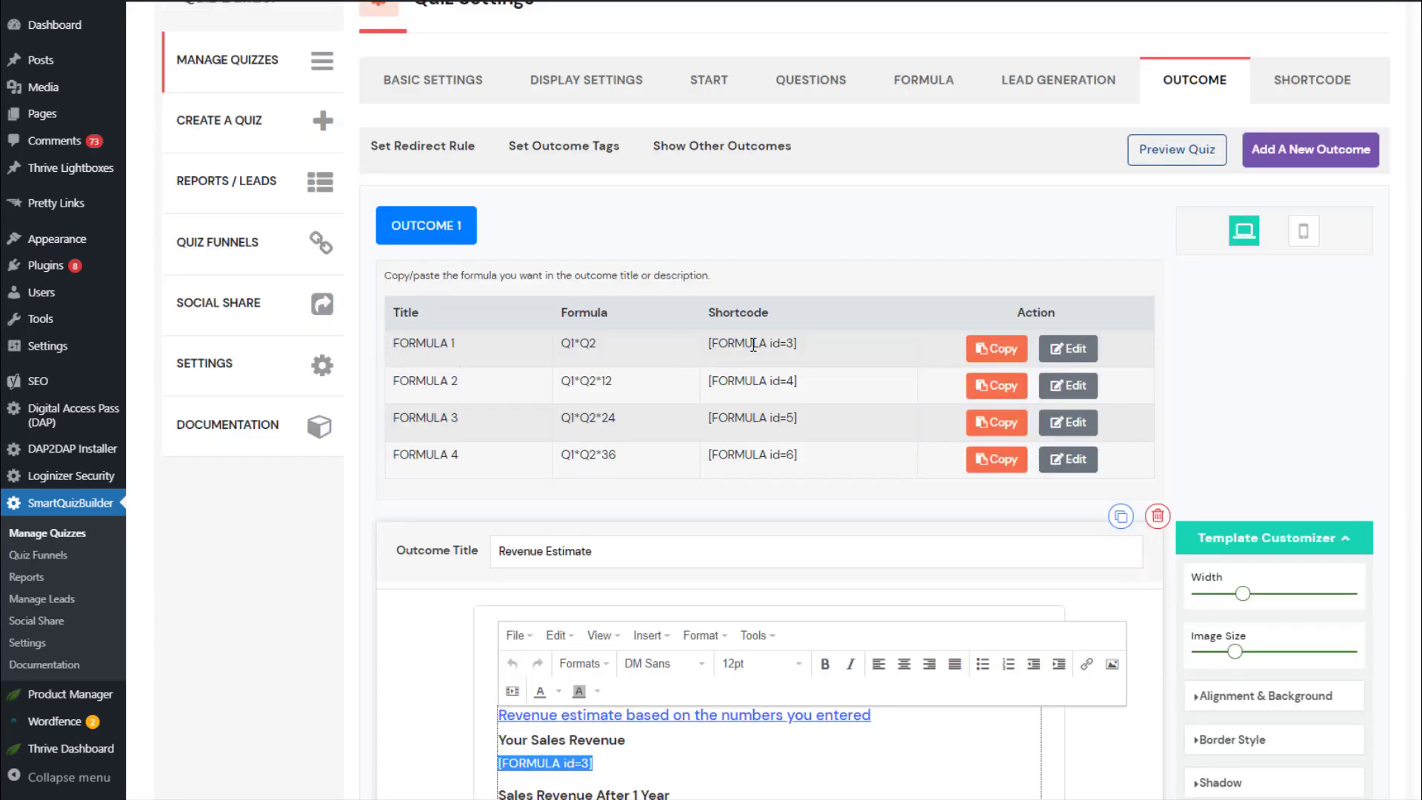
click(969, 350)
scroll(711, 652, down, 2)
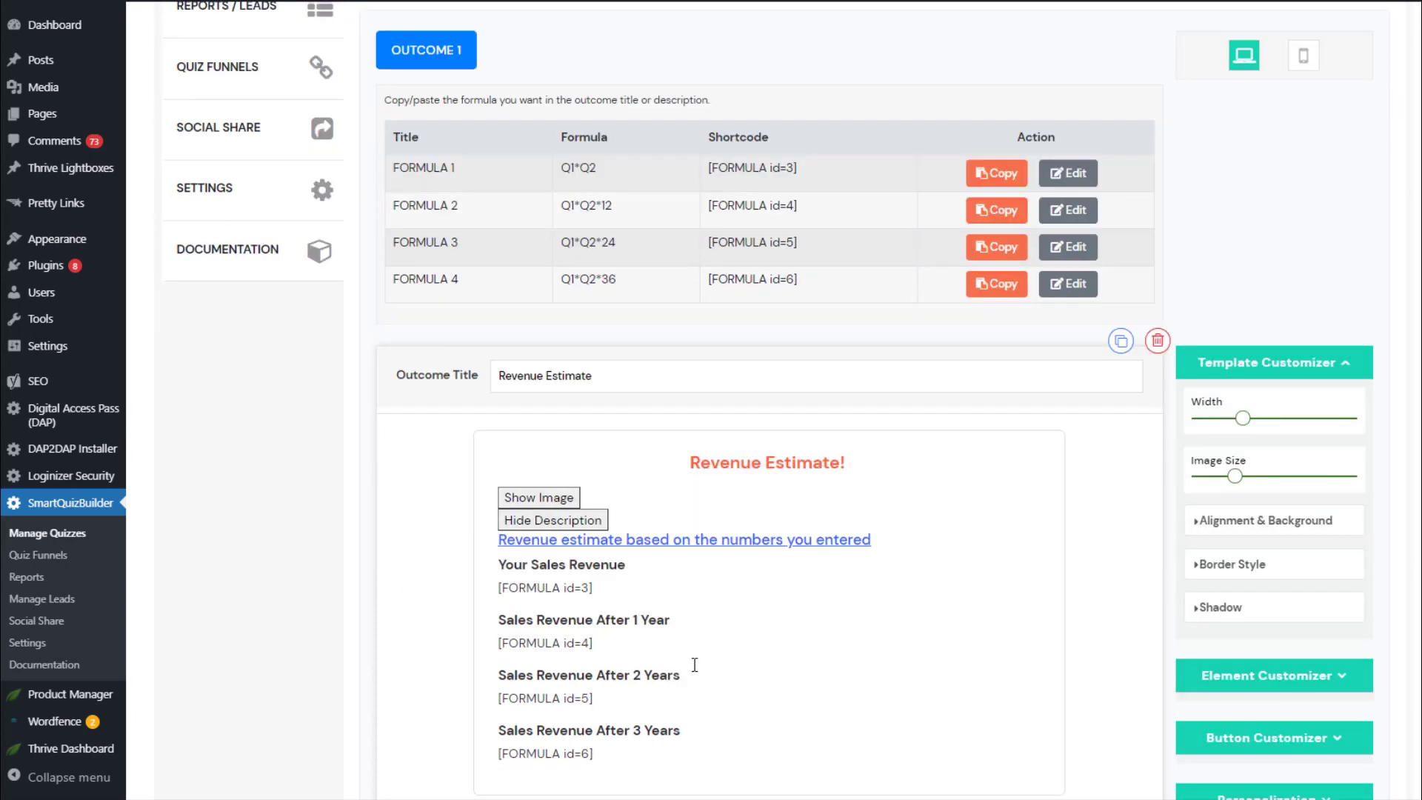
click(611, 572)
drag(613, 593, 503, 589)
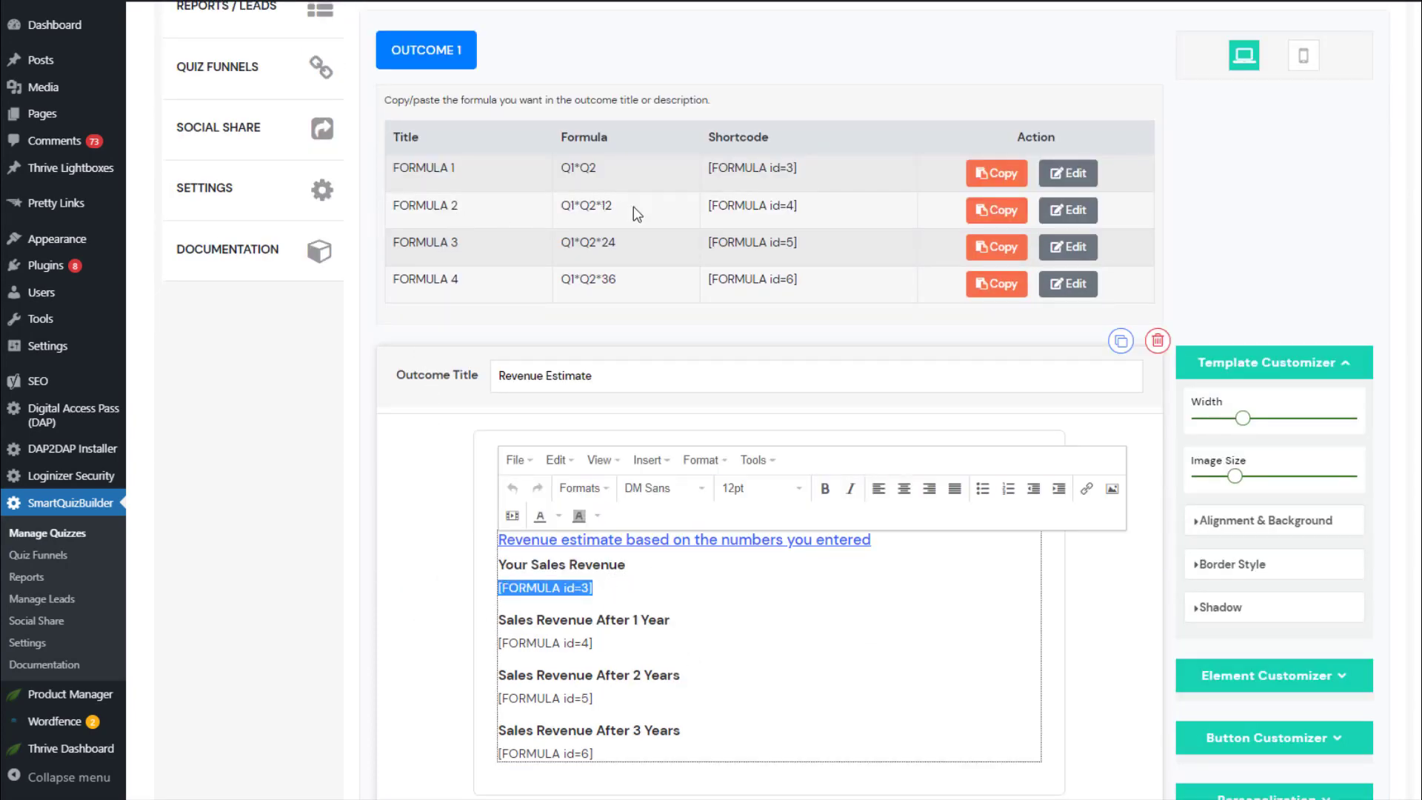
- Examine the formula shortcodes under the 1-year, 2-year and 3-year sales revenue headings against the outcome's formula table
double_click(652, 622)
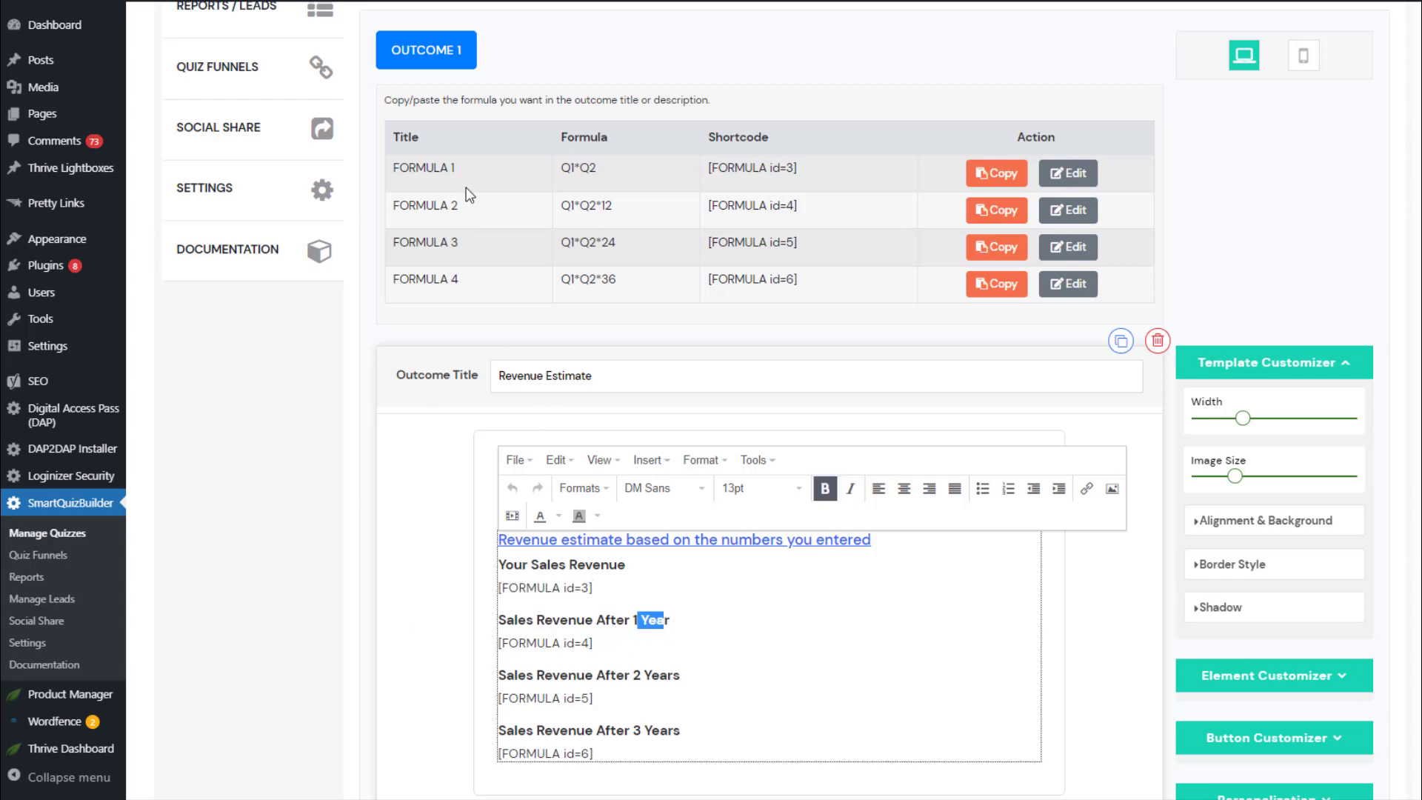
key(Down)
key(Home)
key(shift+End)
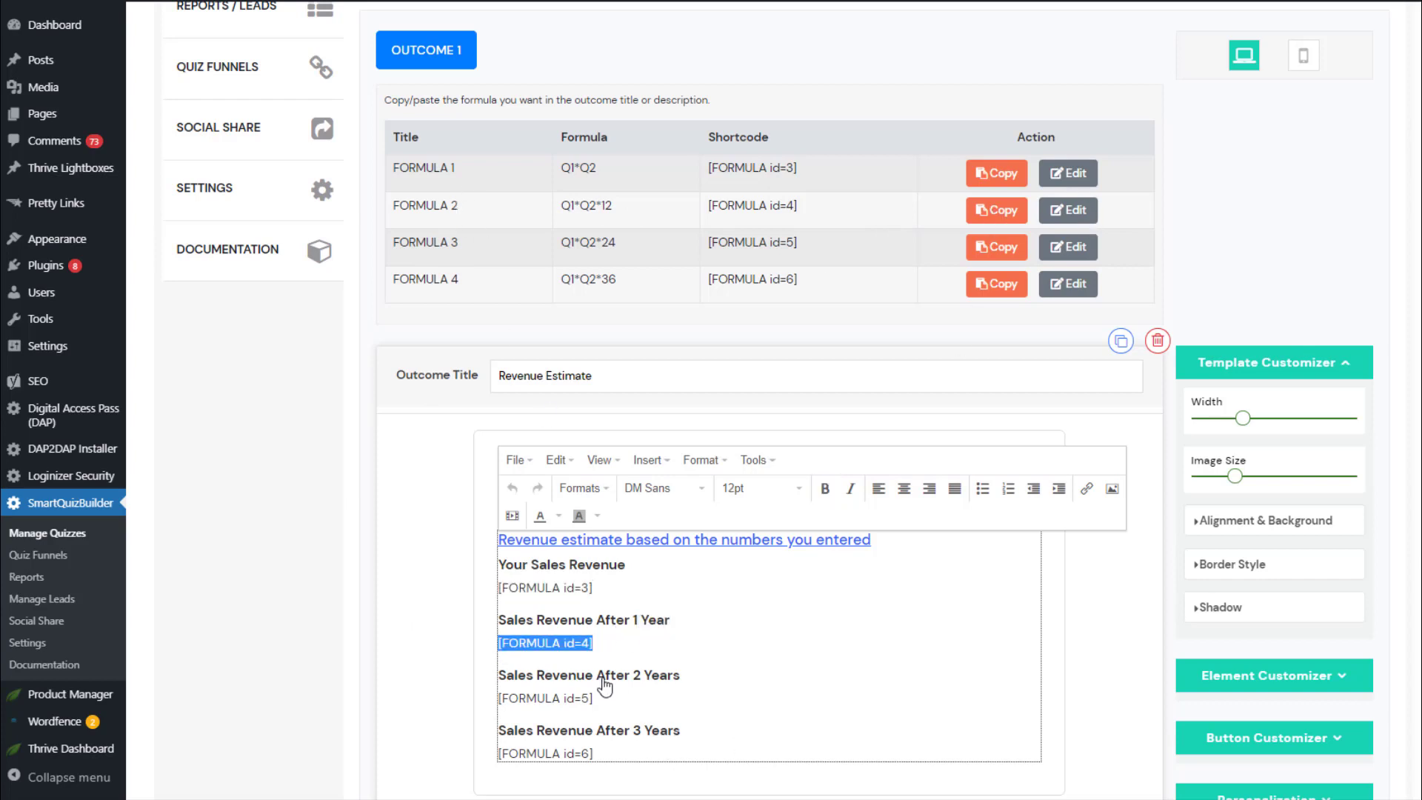
scroll(632, 713, down, 1)
key(Down)
key(Down)
key(Down)
key(Down)
key(Home)
key(shift+End)
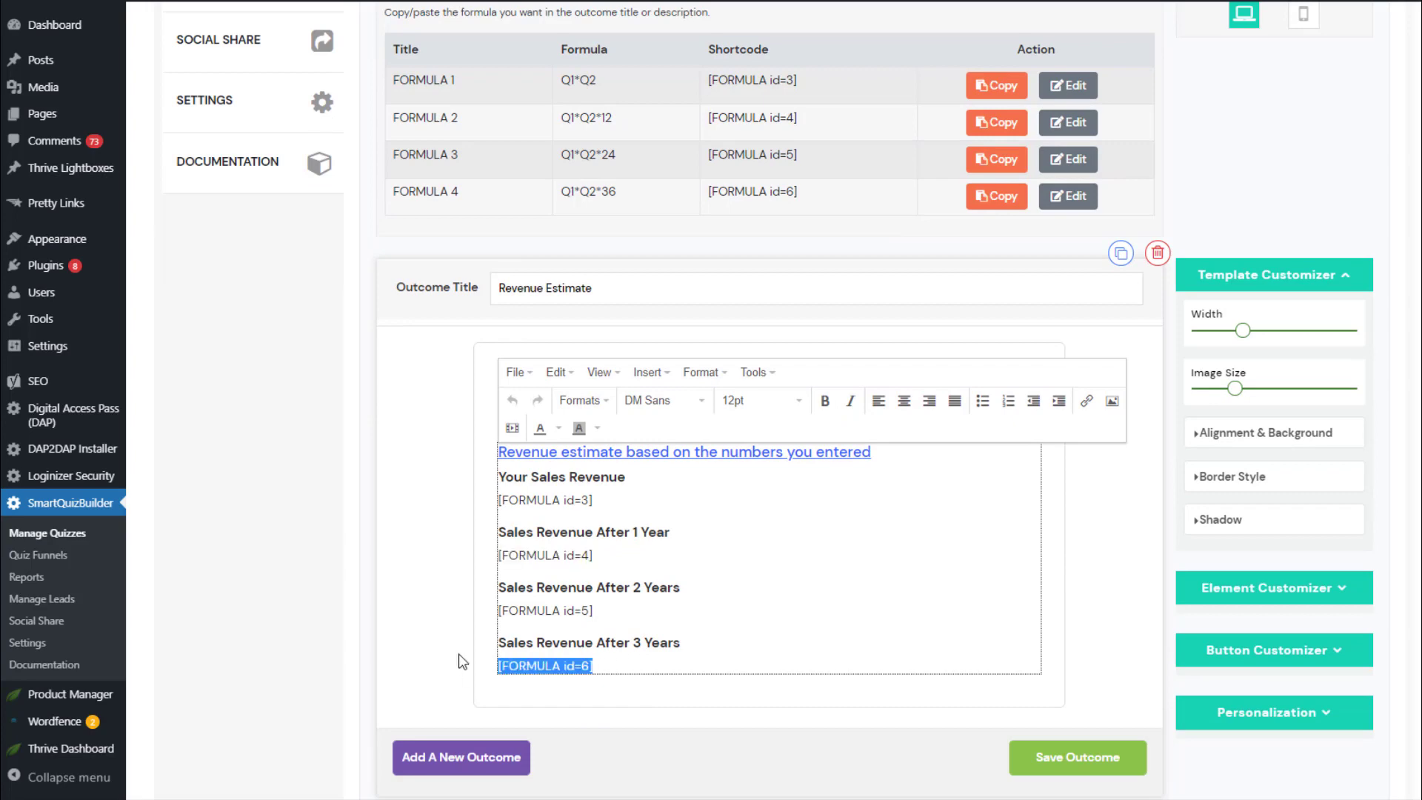
scroll(452, 630, up, 2)
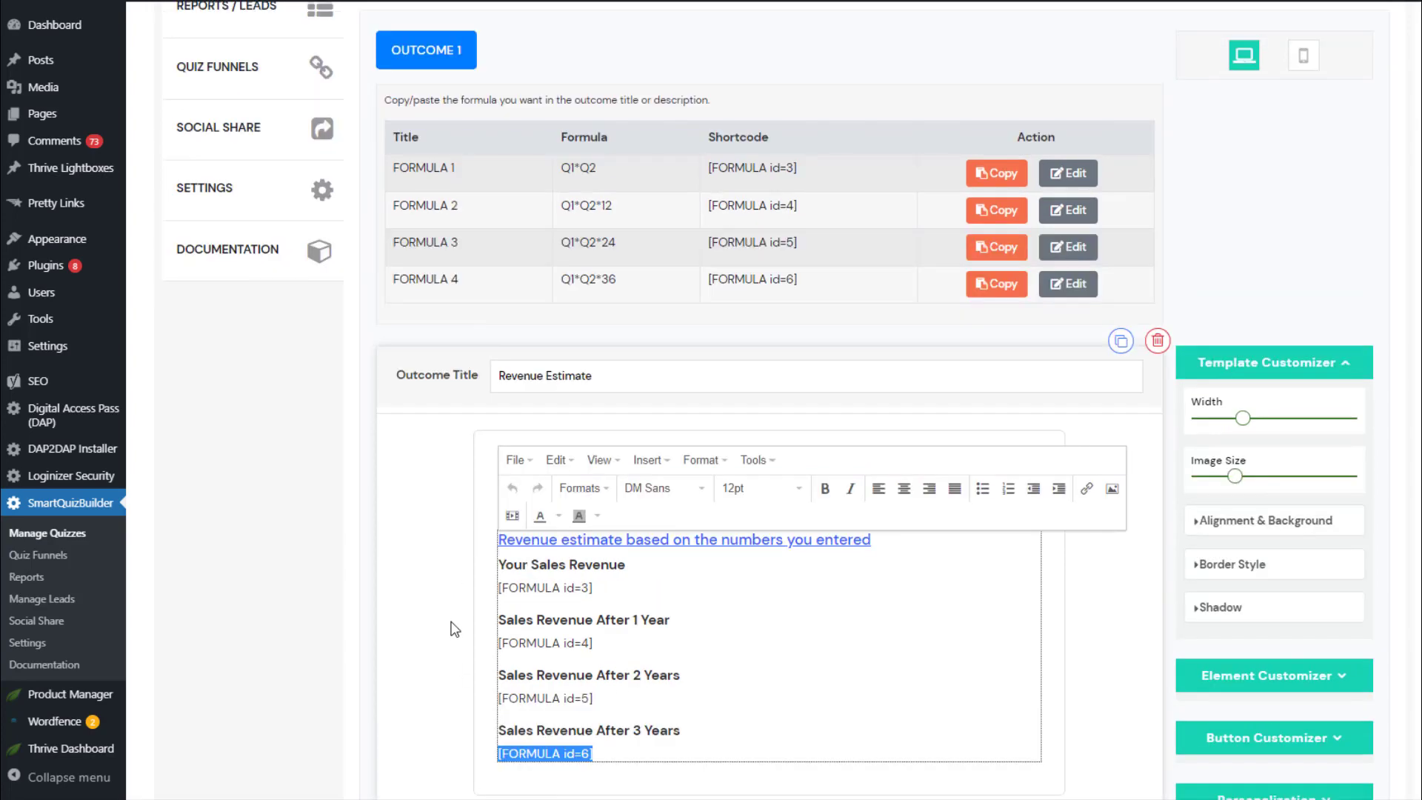
scroll(444, 612, down, 1)
scroll(521, 364, up, 2)
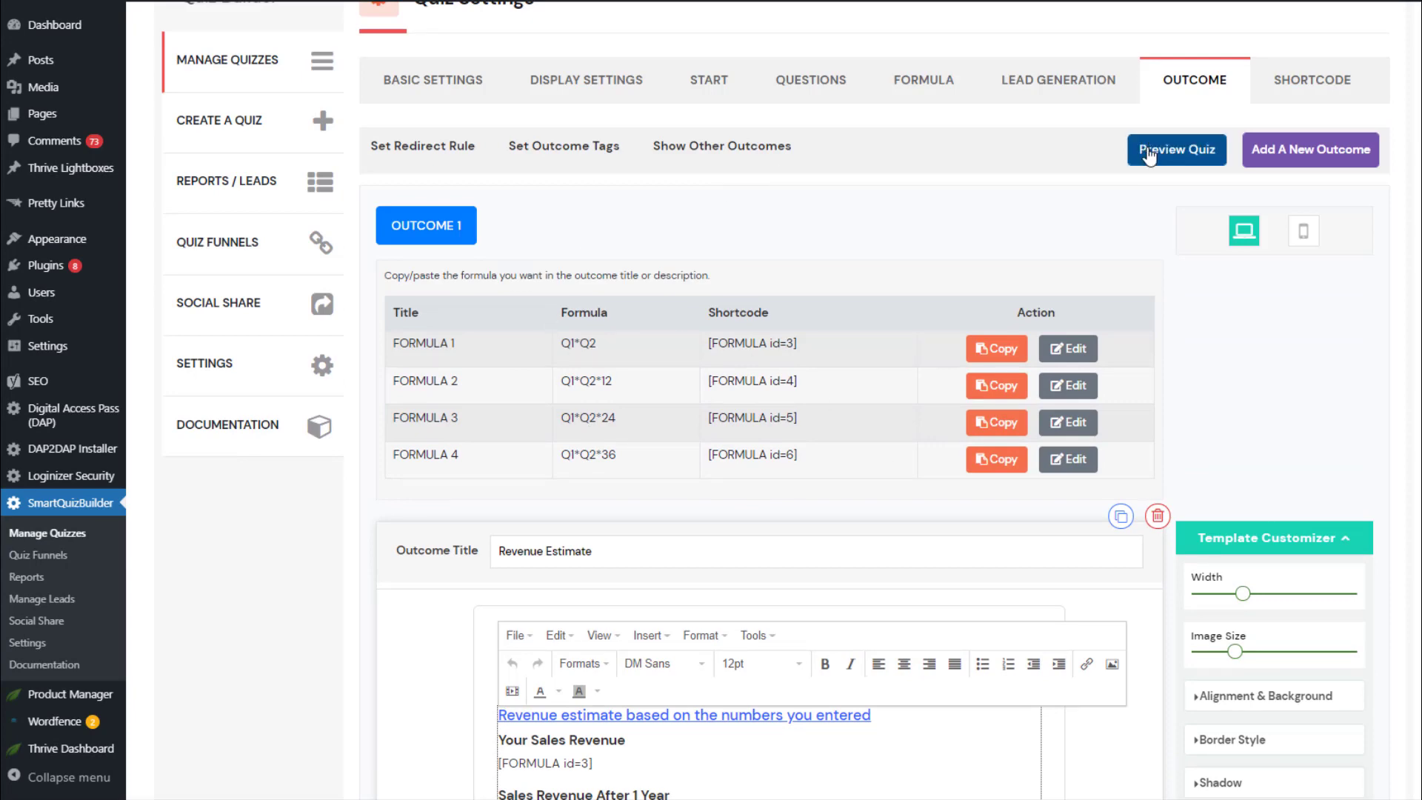
- Open the quiz's shortcode settings and copy the Online Course Revenue Calculator quiz shortcode
scroll(1038, 185, up, 1)
click(1332, 191)
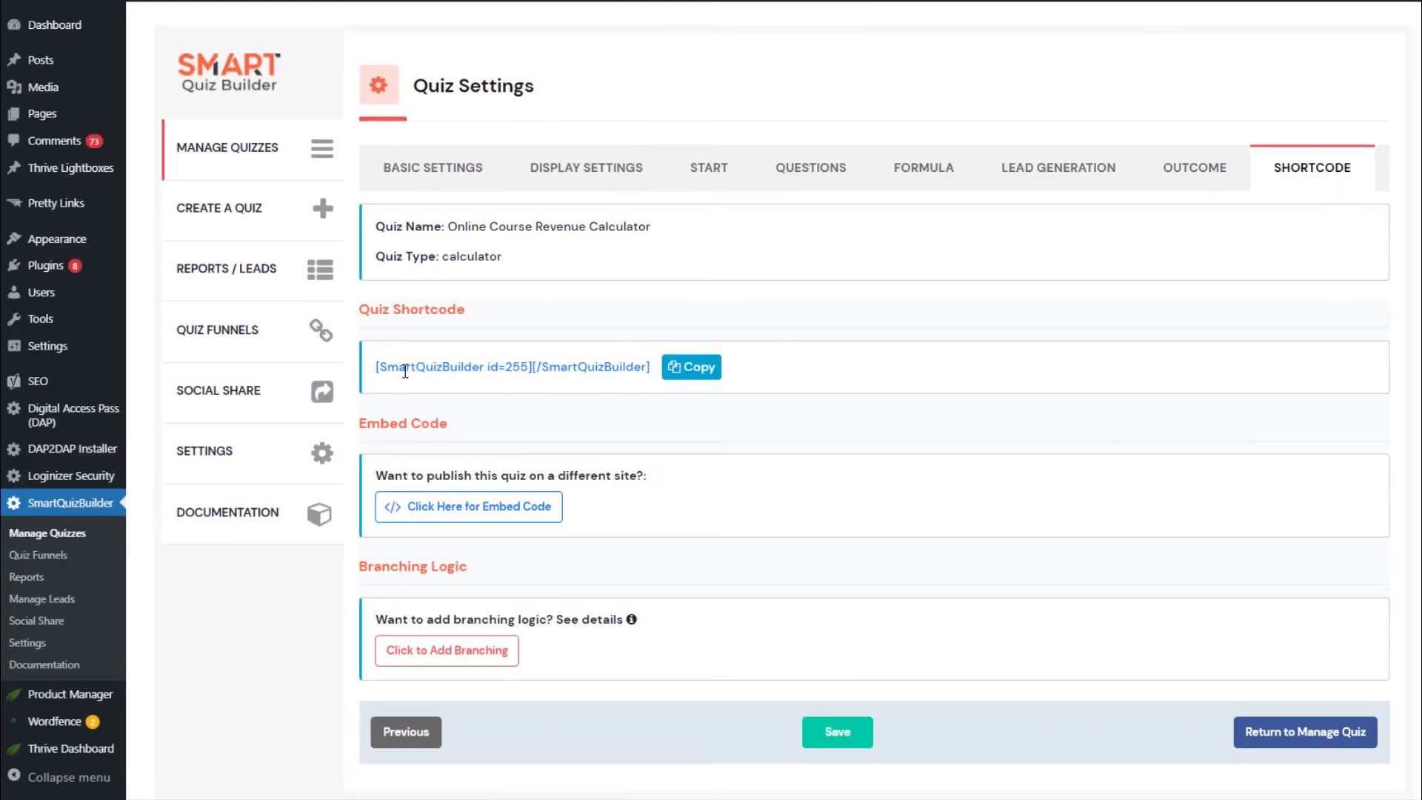
click(677, 368)
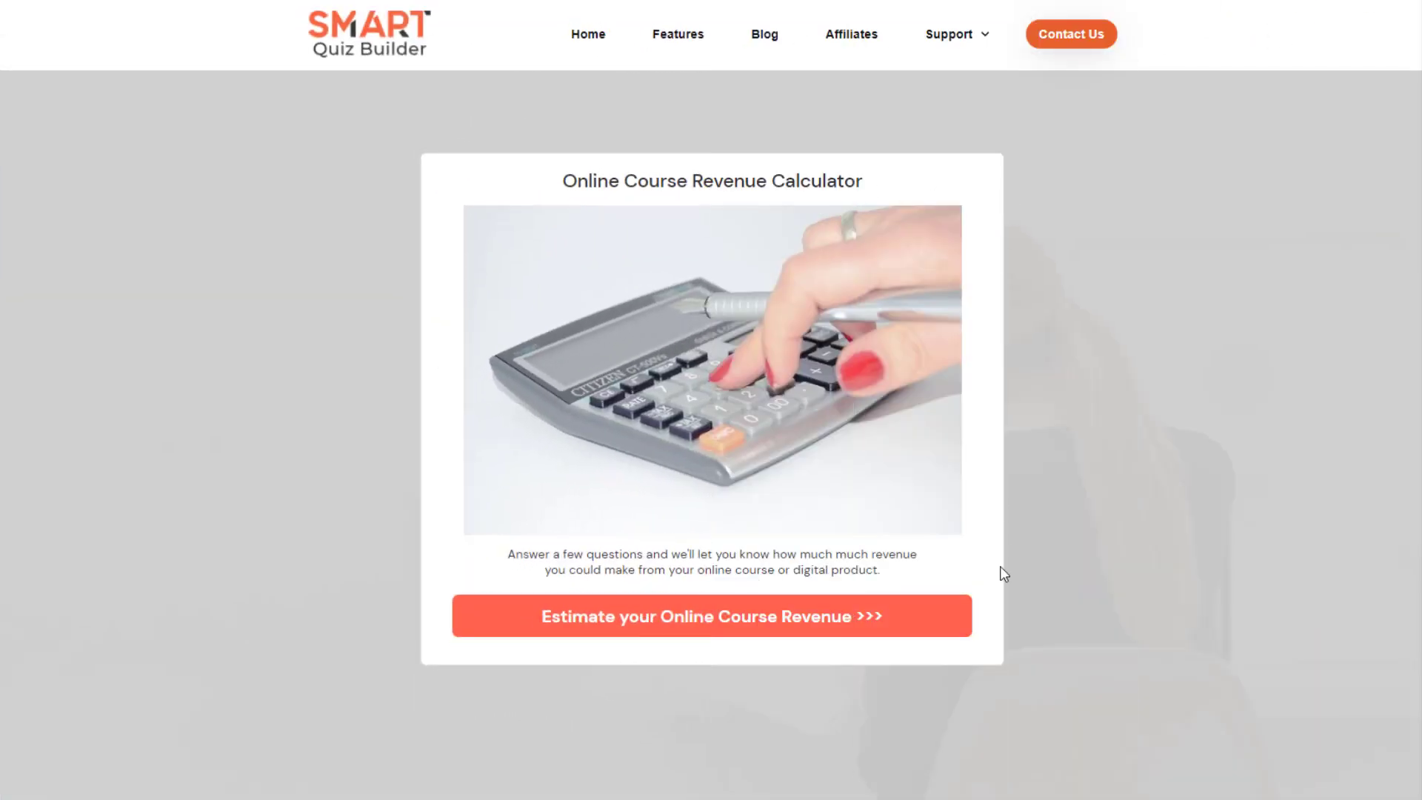
- Start the published quiz, set monthly course sales to about 500, choose a course price near the low end, and submit both answers
click(753, 631)
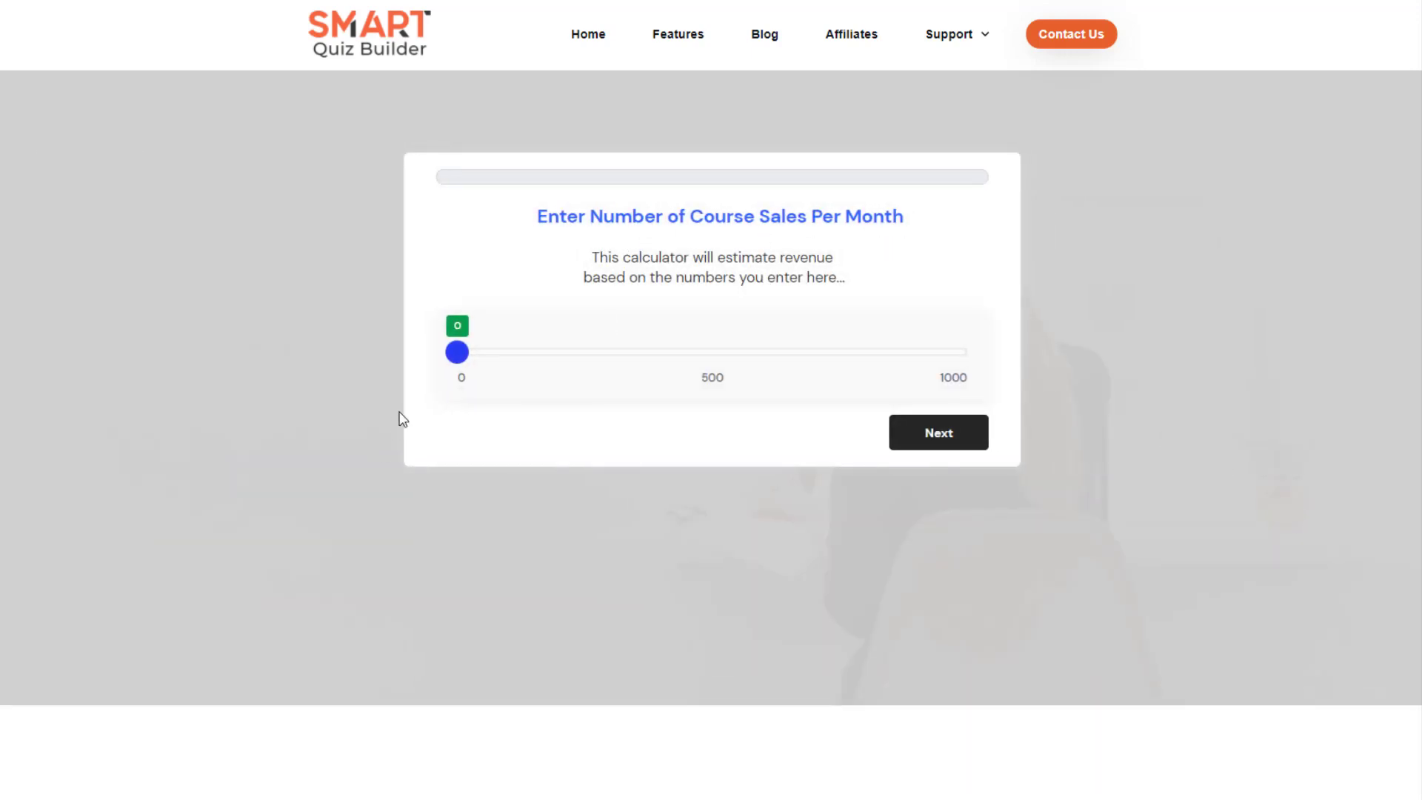
drag(463, 361, 715, 368)
click(952, 441)
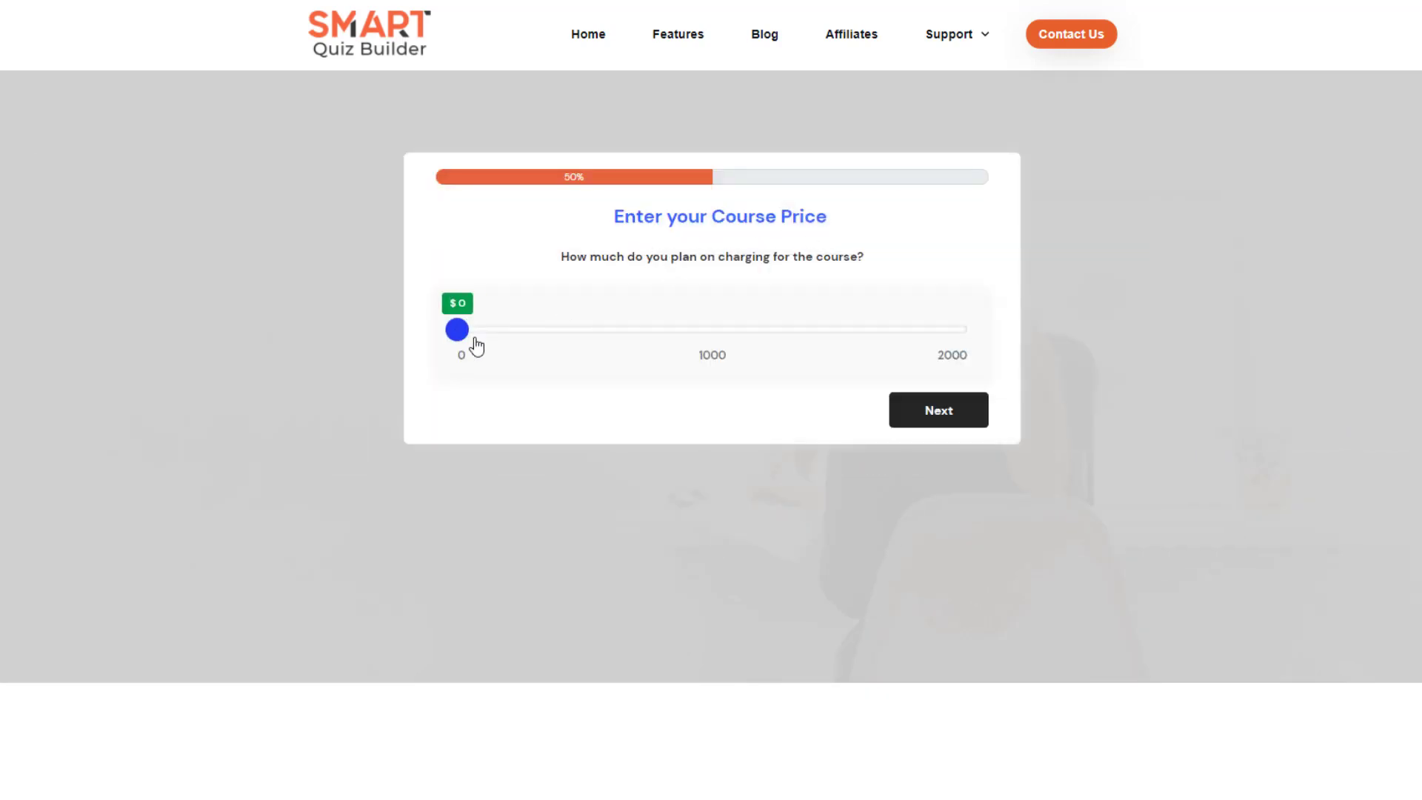
drag(463, 335, 471, 335)
click(924, 421)
- Fill in the opt-in form with the saved name and e-mail, and submit it to get the revenue estimate
click(535, 321)
key(Down)
key(Return)
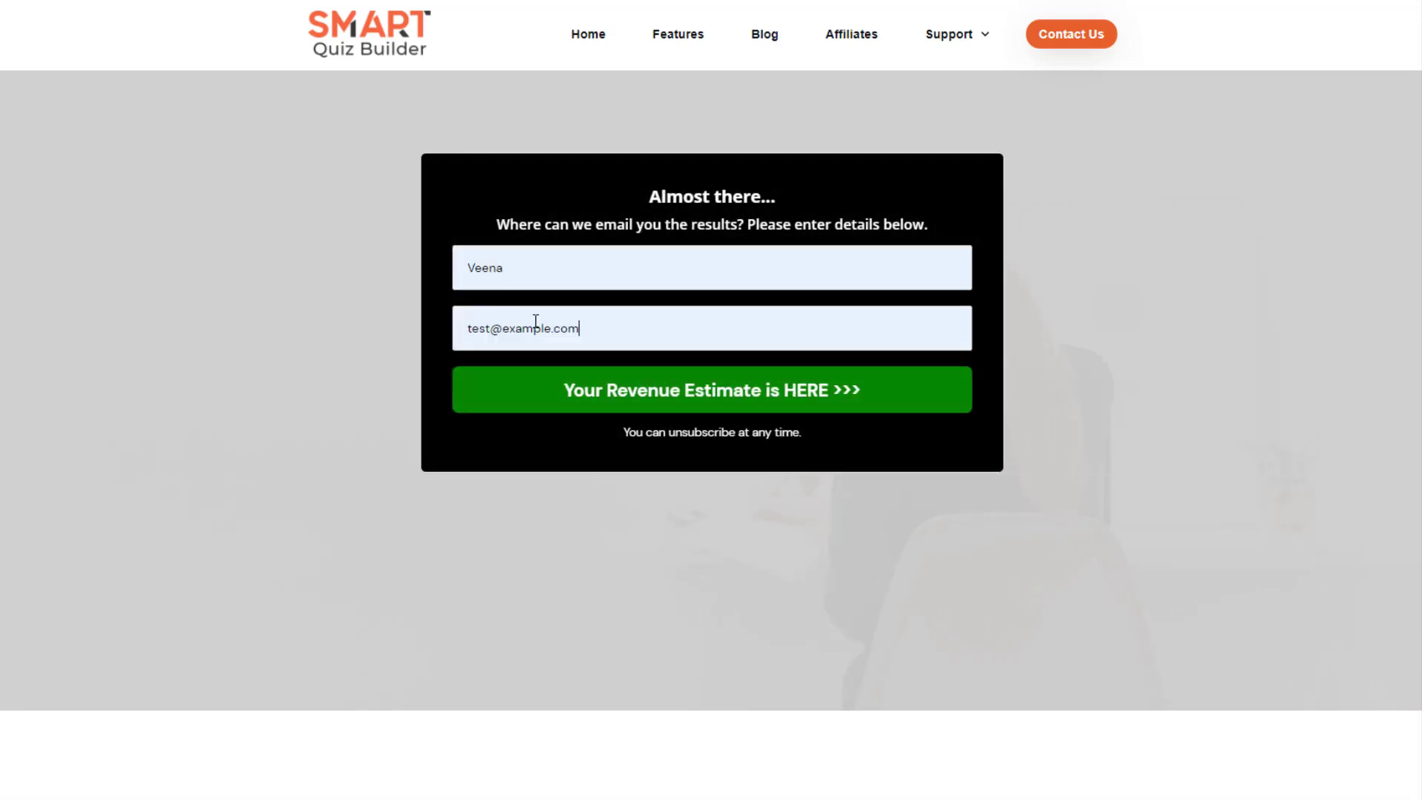
click(761, 385)
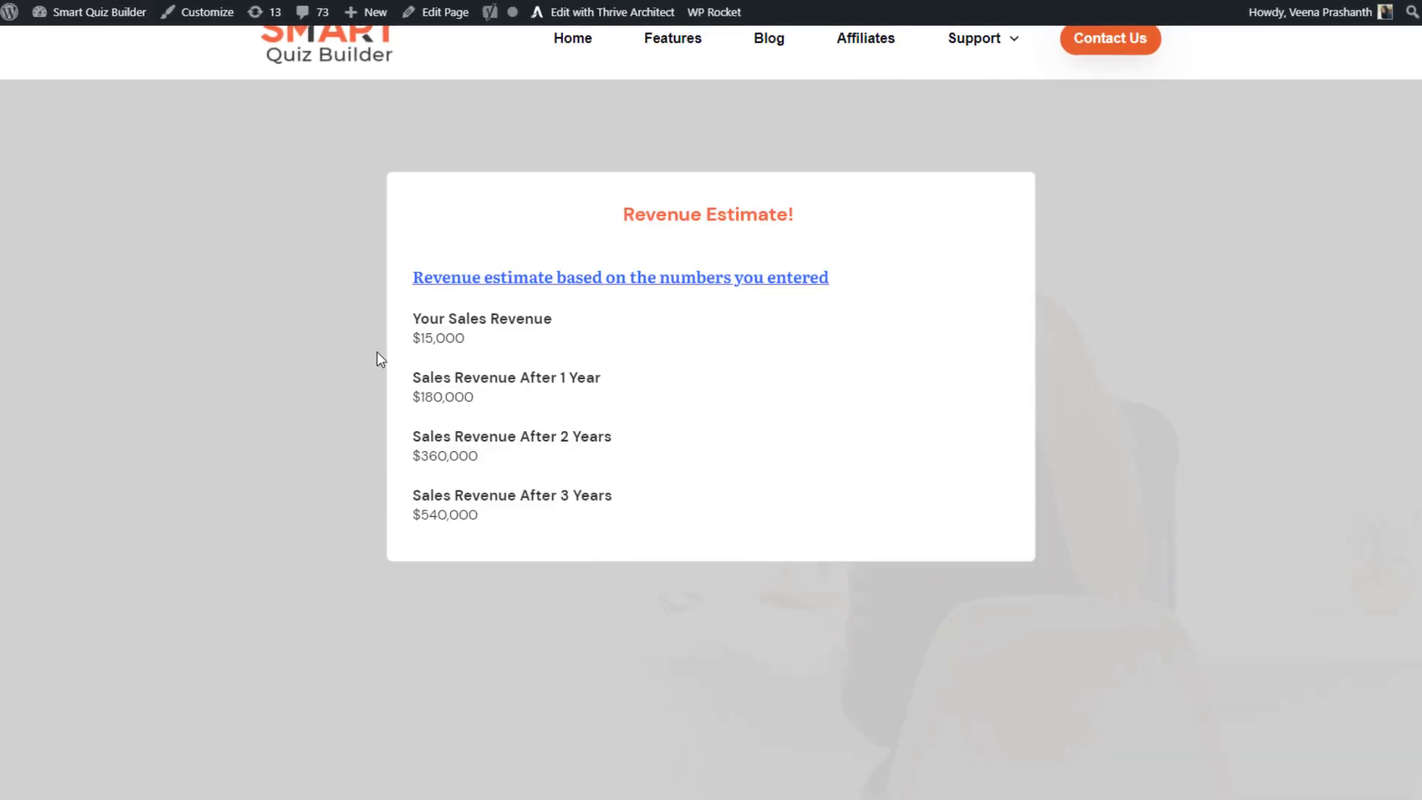